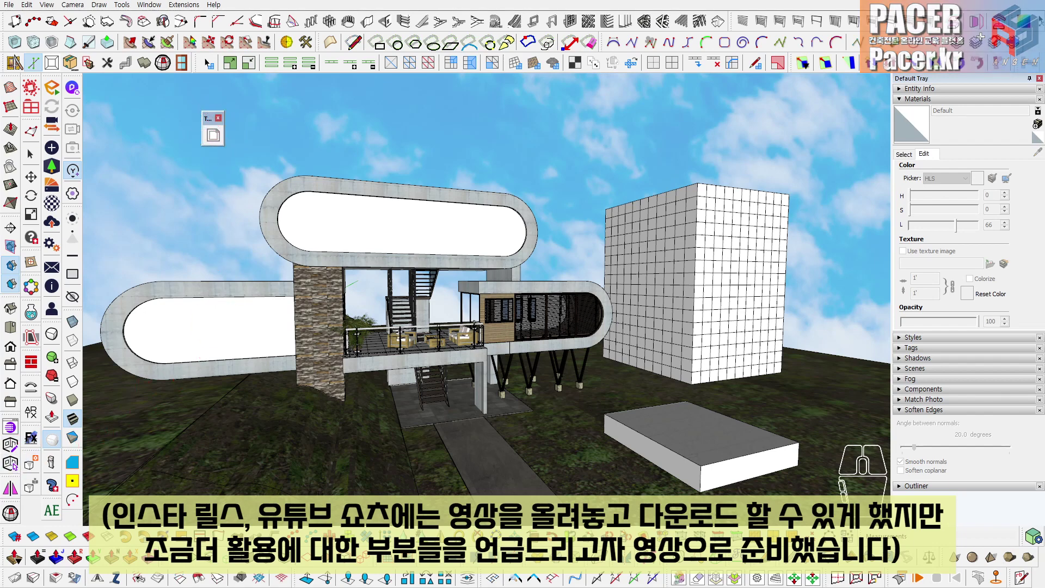
Open the gridded white tower for editing, isolate it and select one square panel near the top of its wall.
{"action": "scroll", "coordinate": [404, 280], "scroll_direction": "down", "scroll_amount": 4}
{"action": "middle_click_drag", "start_coordinate": [404, 279], "coordinate": [459, 315]}
{"action": "scroll", "coordinate": [380, 322], "scroll_direction": "up", "scroll_amount": 5}
{"action": "scroll", "coordinate": [397, 303], "scroll_direction": "up", "scroll_amount": 5}
{"action": "scroll", "coordinate": [399, 294], "scroll_direction": "up", "scroll_amount": 5}
{"action": "scroll", "coordinate": [459, 315], "scroll_direction": "down", "scroll_amount": 5}
{"action": "middle_click_drag", "start_coordinate": [643, 297], "coordinate": [322, 367], "text": "shift"}
{"action": "middle_click_drag", "start_coordinate": [680, 204], "coordinate": [463, 277], "text": "shift"}
{"action": "scroll", "coordinate": [462, 195], "scroll_direction": "up", "scroll_amount": 5}
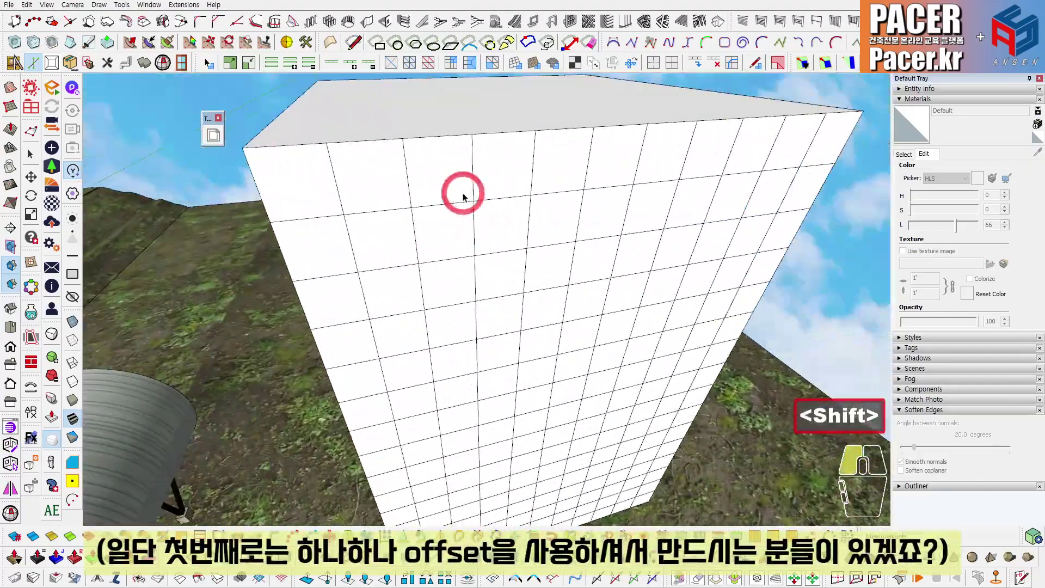
{"action": "double_click", "coordinate": [462, 195]}
{"action": "triple_click", "coordinate": [461, 195]}
{"action": "scroll", "coordinate": [462, 195], "scroll_direction": "down", "scroll_amount": 3}
{"action": "middle_click_drag", "start_coordinate": [462, 195], "coordinate": [474, 191]}
{"action": "key", "text": "`"}
{"action": "scroll", "coordinate": [460, 222], "scroll_direction": "up", "scroll_amount": 3}
{"action": "left_click", "coordinate": [460, 223]}
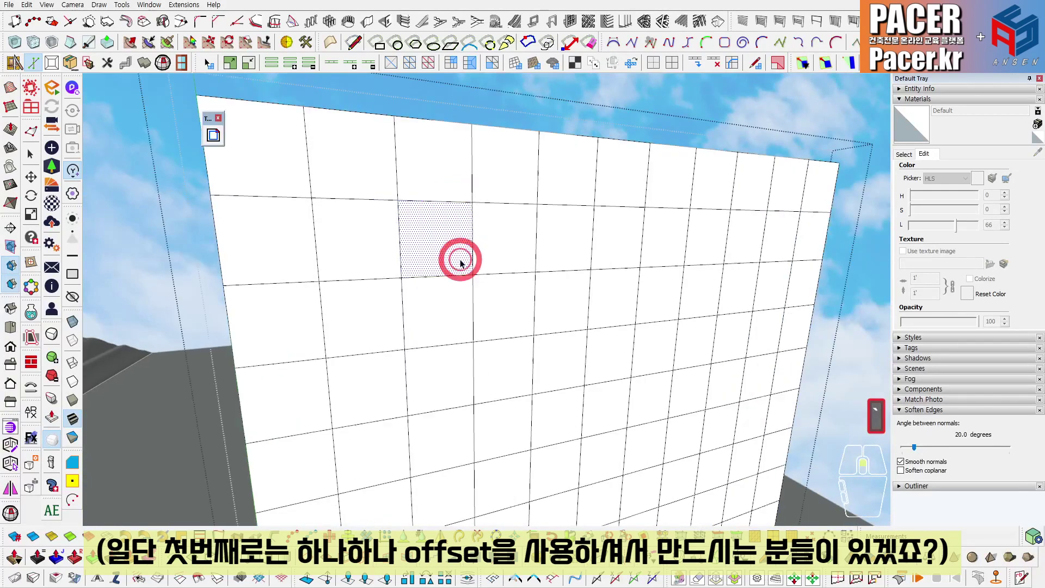
Offset the outlines of the selected panel and the panel beside it inward.
{"action": "scroll", "coordinate": [437, 207], "scroll_direction": "up", "scroll_amount": 3}
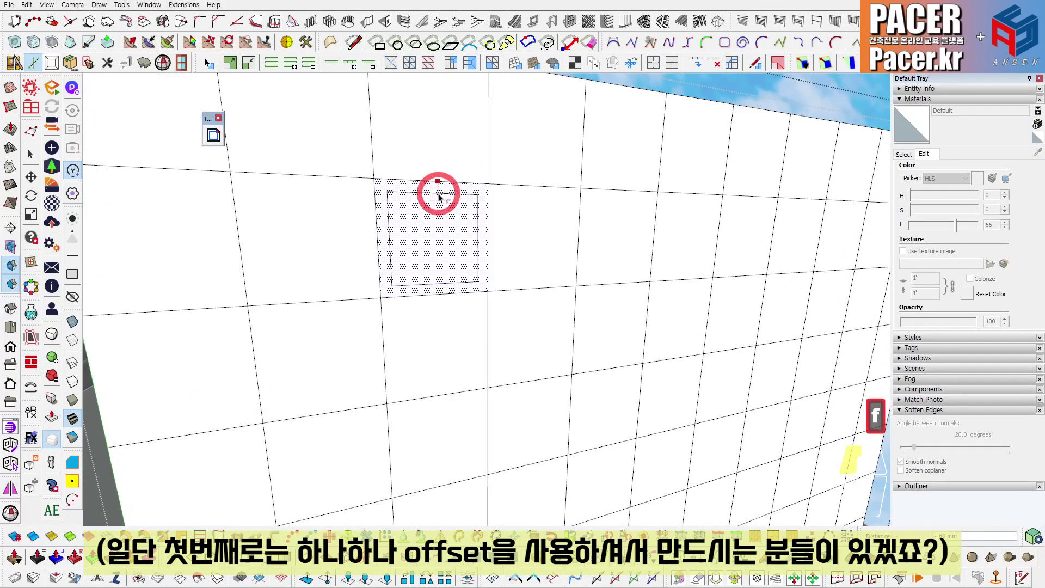
{"action": "left_click", "coordinate": [439, 197]}
{"action": "key", "text": "space"}
{"action": "left_click", "coordinate": [537, 201]}
{"action": "key", "text": "f"}
{"action": "left_click", "coordinate": [527, 186]}
Repeat the same inward offset on the two panels in the row above.
{"action": "left_click", "coordinate": [535, 146]}
{"action": "key", "text": "f"}
{"action": "double_click", "coordinate": [534, 146]}
{"action": "key", "text": "space"}
{"action": "left_click", "coordinate": [465, 178]}
{"action": "key", "text": "f"}
{"action": "double_click", "coordinate": [465, 179]}
{"action": "key", "text": "space"}
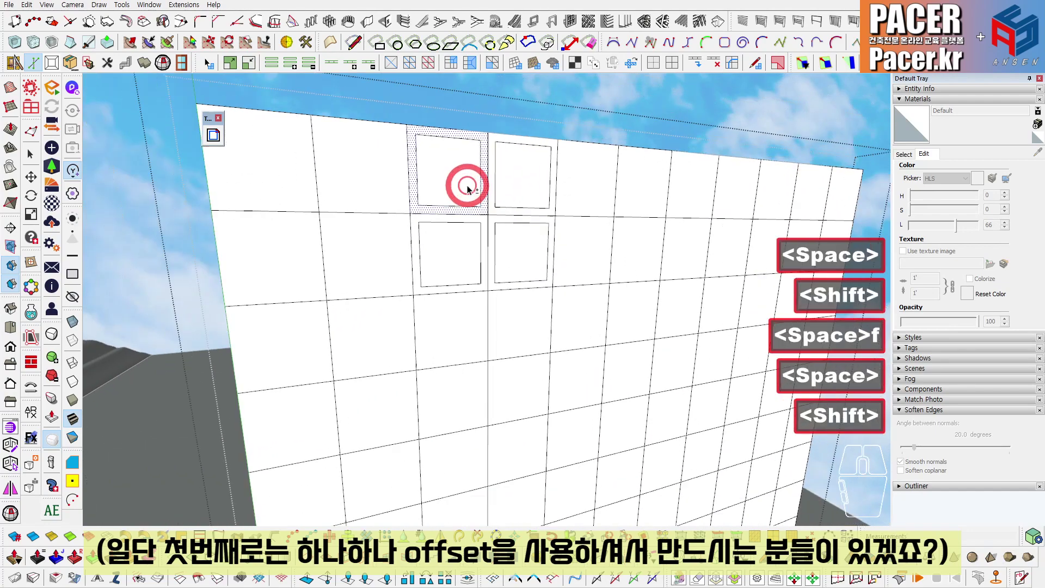
Undo the individual panel offsets on the wall.
{"action": "scroll", "coordinate": [492, 203], "scroll_direction": "up", "scroll_amount": 3}
{"action": "key", "text": "ctrl+z"}
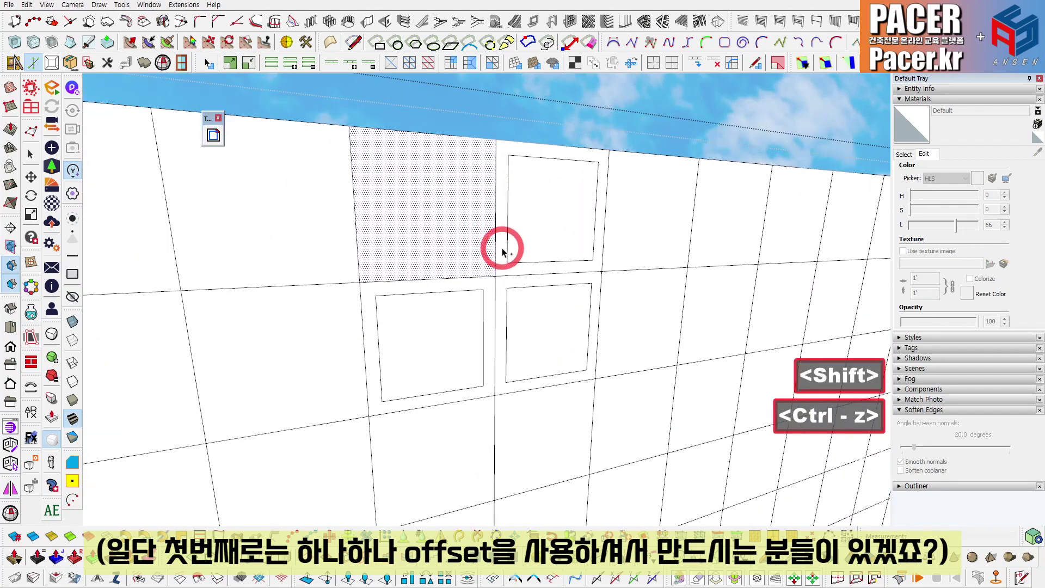
{"action": "key", "text": "ctrl+z"}
{"action": "key", "text": "ctrl+z"}
{"action": "key", "text": "ctrl+z"}
Select all wall panels and apply one constant Multiple Offset with distance 30, direction Inside, without deleting faces.
{"action": "scroll", "coordinate": [499, 243], "scroll_direction": "down", "scroll_amount": 3}
{"action": "key", "text": "ctrl+a"}
{"action": "scroll", "coordinate": [508, 243], "scroll_direction": "up", "scroll_amount": 3}
{"action": "middle_click_drag", "start_coordinate": [509, 242], "coordinate": [513, 249], "text": "shift"}
{"action": "key", "text": "alt"}
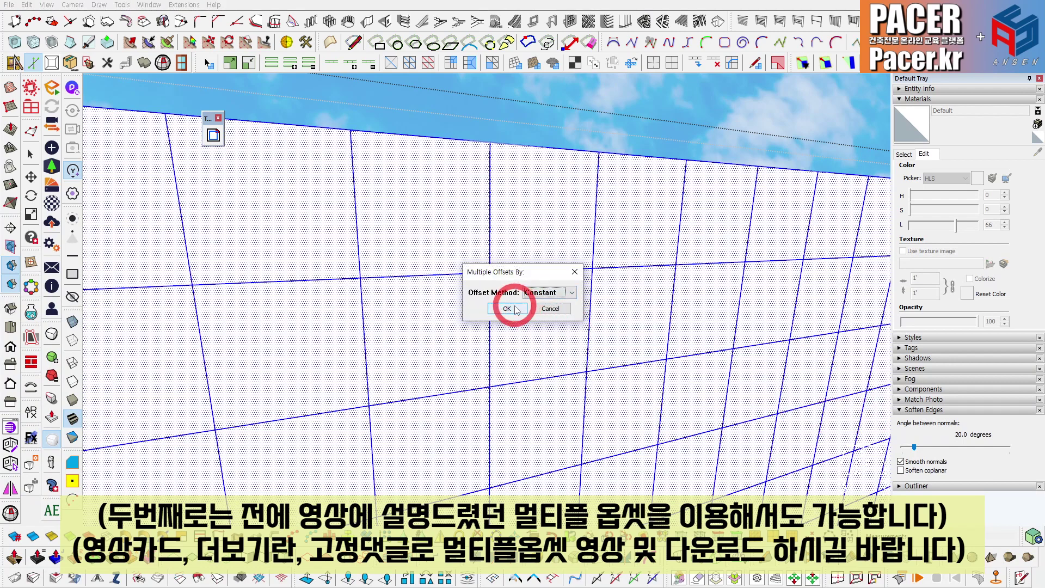
{"action": "left_click", "coordinate": [522, 308]}
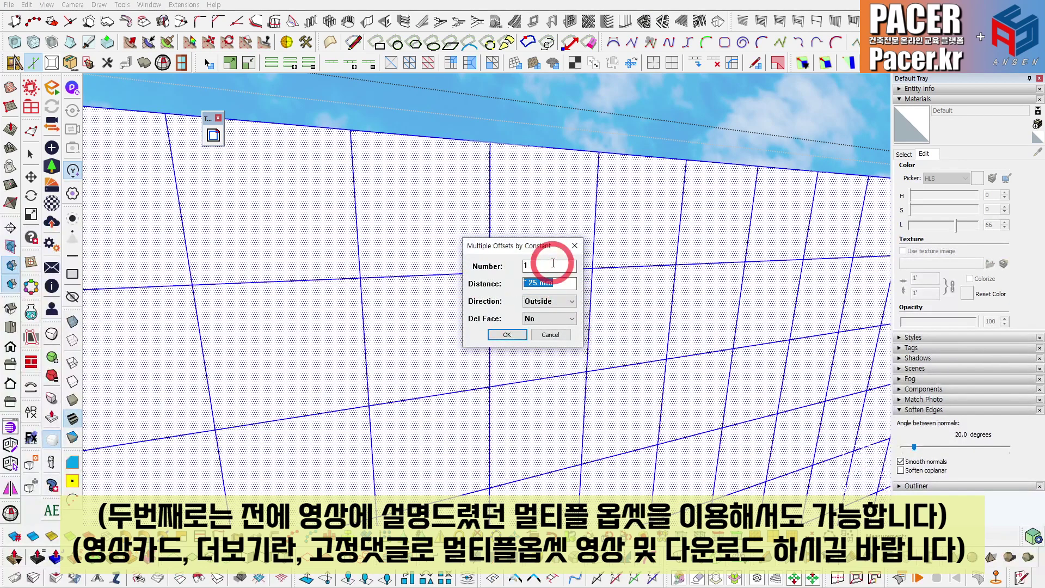
{"action": "left_click", "coordinate": [536, 313]}
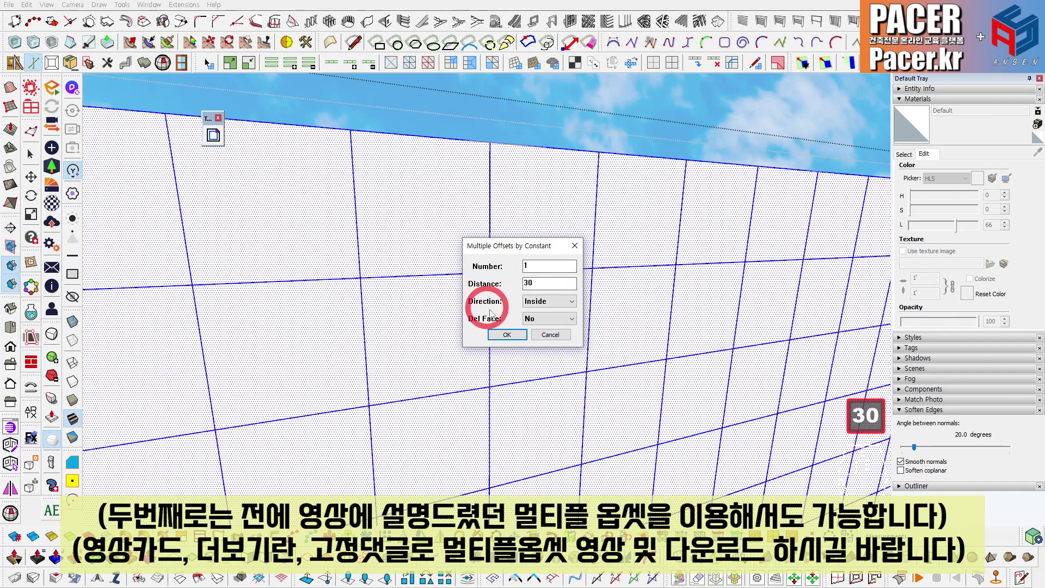
{"action": "left_click", "coordinate": [522, 334]}
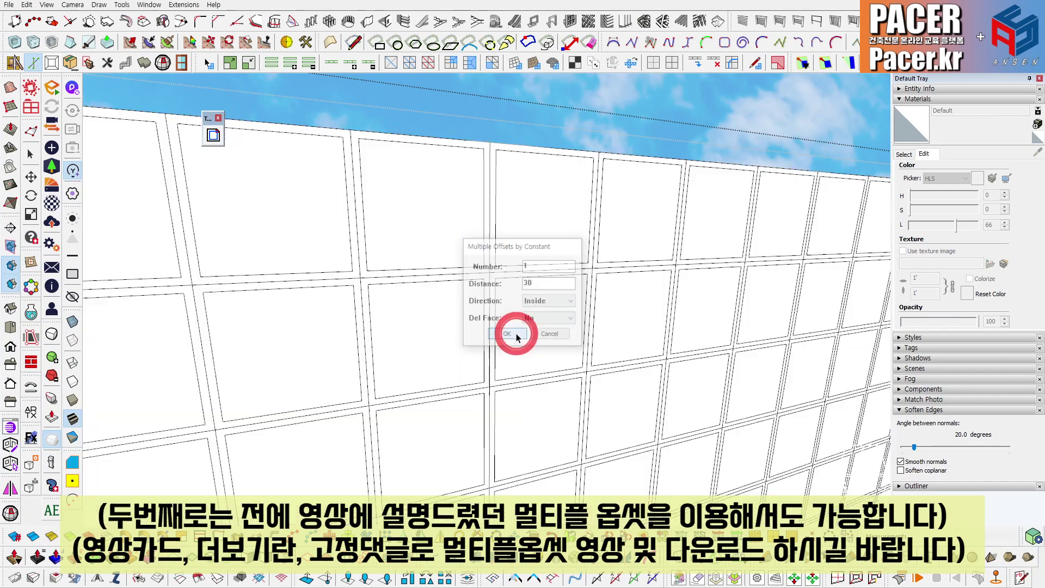
Erase original grid lines between the offset panels near the wall's upper corner.
{"action": "scroll", "coordinate": [479, 323], "scroll_direction": "down", "scroll_amount": 7}
{"action": "middle_click_drag", "start_coordinate": [480, 324], "coordinate": [527, 191], "text": "shift"}
{"action": "scroll", "coordinate": [523, 320], "scroll_direction": "up", "scroll_amount": 7}
{"action": "middle_click_drag", "start_coordinate": [523, 319], "coordinate": [577, 517], "text": "shift"}
{"action": "scroll", "coordinate": [424, 294], "scroll_direction": "up", "scroll_amount": 2}
{"action": "key", "text": "e"}
{"action": "left_click", "coordinate": [422, 295]}
{"action": "key", "text": "space"}
{"action": "key", "text": "d"}
{"action": "key", "text": "e"}
{"action": "mouse_move", "coordinate": [341, 303]}
{"action": "middle_mouse_down"}
{"action": "mouse_move", "coordinate": [262, 336]}
{"action": "mouse_move", "coordinate": [399, 256]}
{"action": "mouse_move", "coordinate": [355, 294]}
{"action": "middle_mouse_up"}
{"action": "key", "text": "e"}
{"action": "key", "text": "space"}
Erase the remaining grid lines between the first three columns and rows so their borders merge into one frame face.
{"action": "scroll", "coordinate": [392, 240], "scroll_direction": "down", "scroll_amount": 2}
{"action": "scroll", "coordinate": [362, 327], "scroll_direction": "up", "scroll_amount": 3}
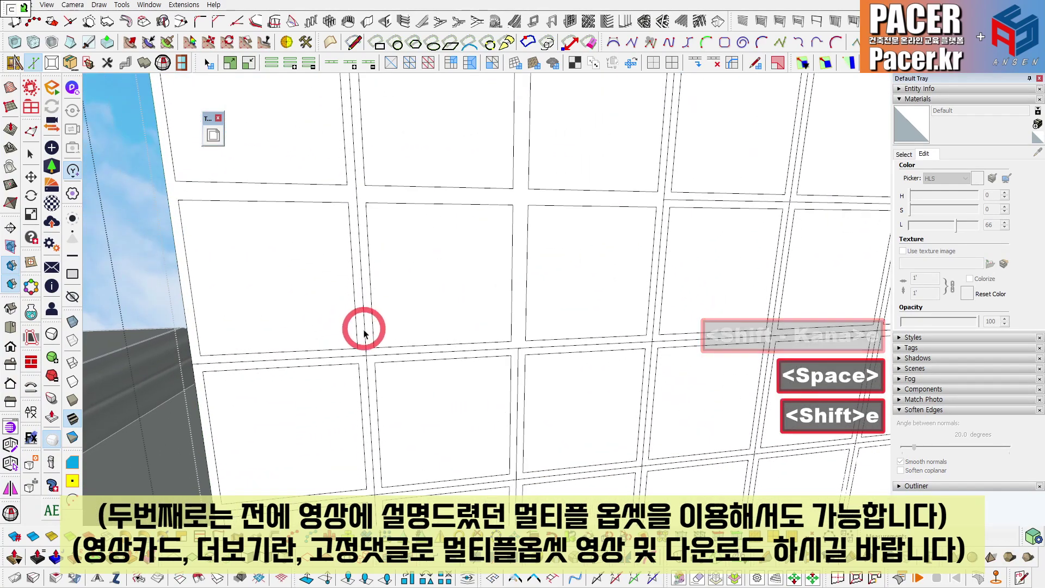
{"action": "left_click", "coordinate": [366, 317]}
{"action": "key", "text": "e"}
{"action": "key", "text": "e"}
{"action": "key", "text": "e"}
{"action": "left_click_drag", "start_coordinate": [369, 351], "coordinate": [511, 347]}
{"action": "key", "text": "space"}
{"action": "middle_click_drag", "start_coordinate": [527, 348], "coordinate": [534, 276]}
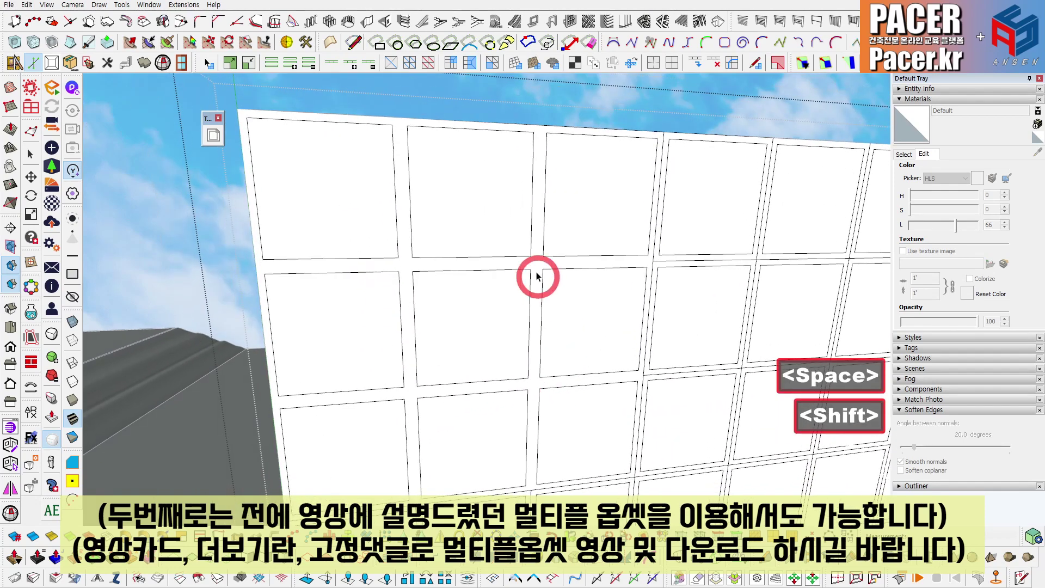
Try extruding the merged frame face outward with Push/Pull.
{"action": "left_click", "coordinate": [543, 267]}
{"action": "left_click_drag", "start_coordinate": [541, 272], "coordinate": [536, 266]}
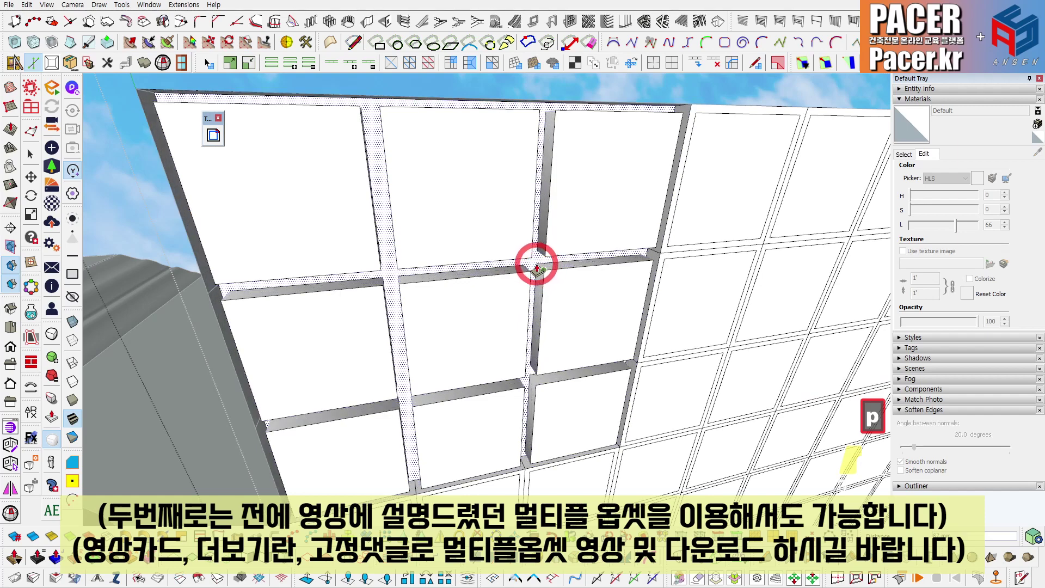
{"action": "key", "text": "space"}
Group the merged frame separately from the wall and extrude it outward with Push/Pull.
{"action": "key", "text": "g"}
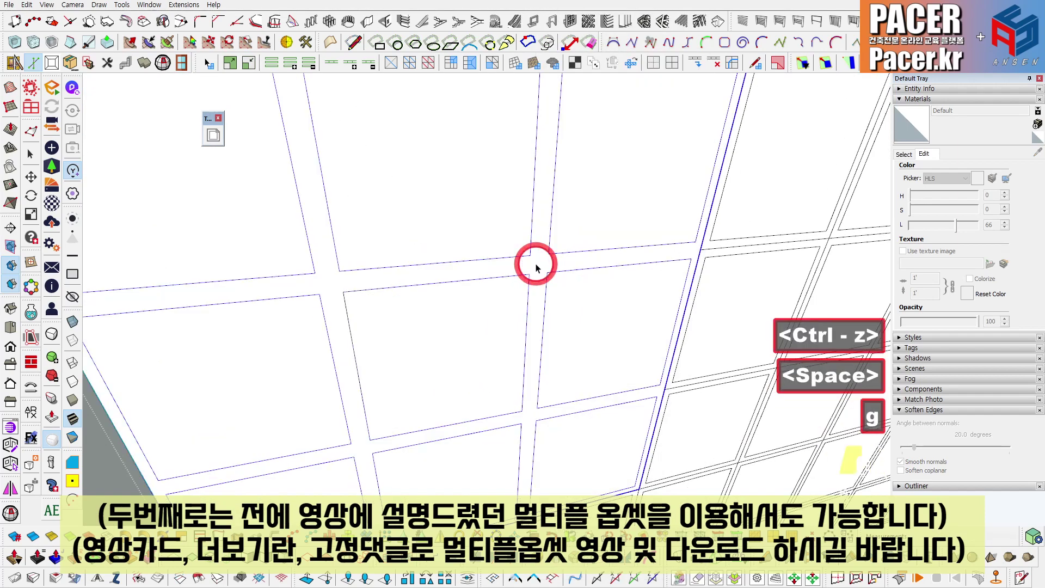
{"action": "key", "text": "p"}
{"action": "double_click", "coordinate": [534, 266]}
{"action": "key", "text": "grave"}
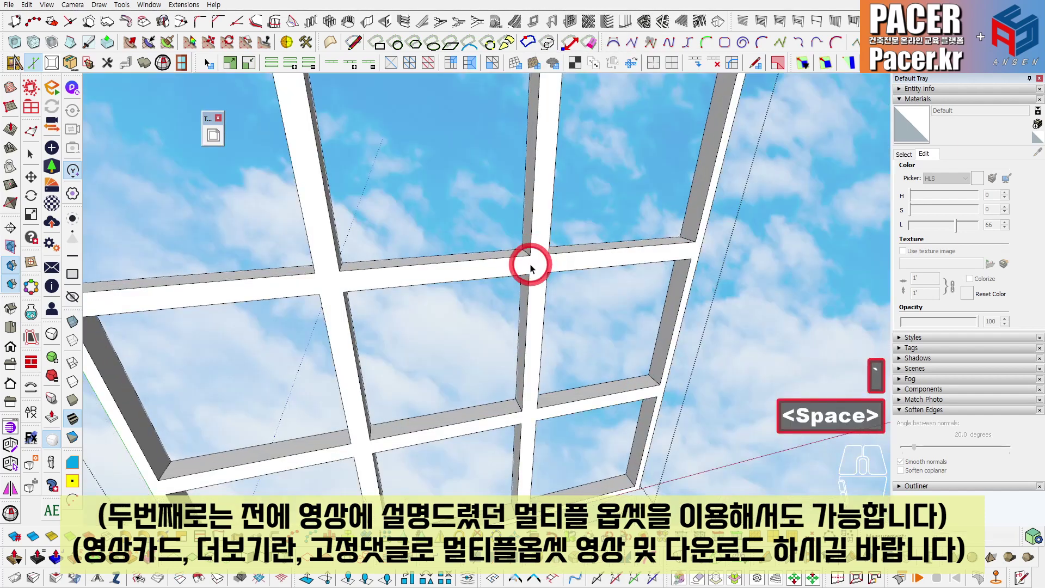
{"action": "key", "text": "space"}
{"action": "key", "text": "Escape"}
Select the middle panel in the frame's upper row and browse the Colors material collection for a grey.
{"action": "scroll", "coordinate": [534, 270], "scroll_direction": "down", "scroll_amount": 6}
{"action": "left_click", "coordinate": [507, 231], "text": "shift"}
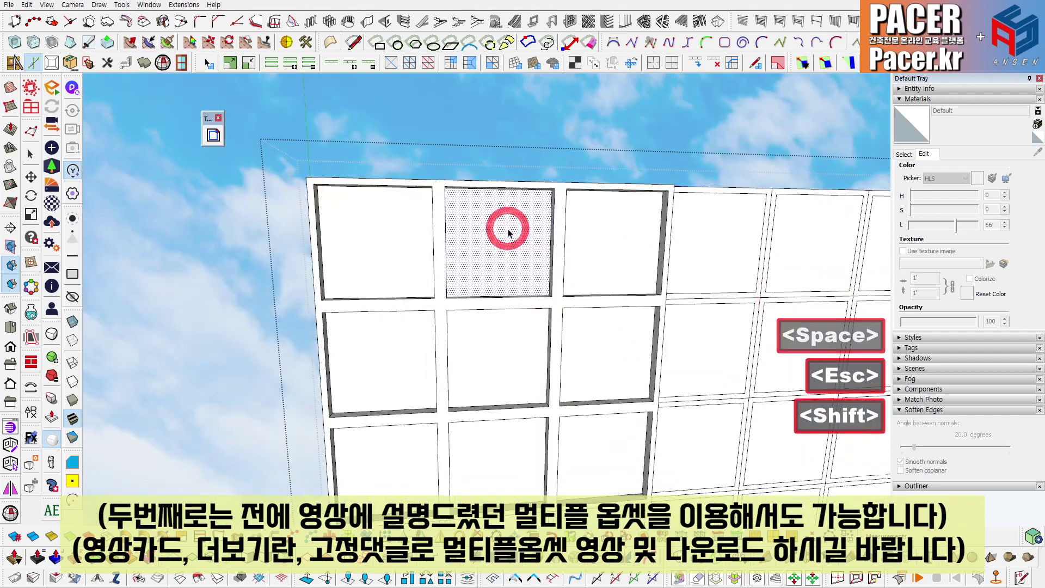
{"action": "scroll", "coordinate": [597, 264], "scroll_direction": "down", "scroll_amount": 1}
{"action": "left_click", "coordinate": [909, 156]}
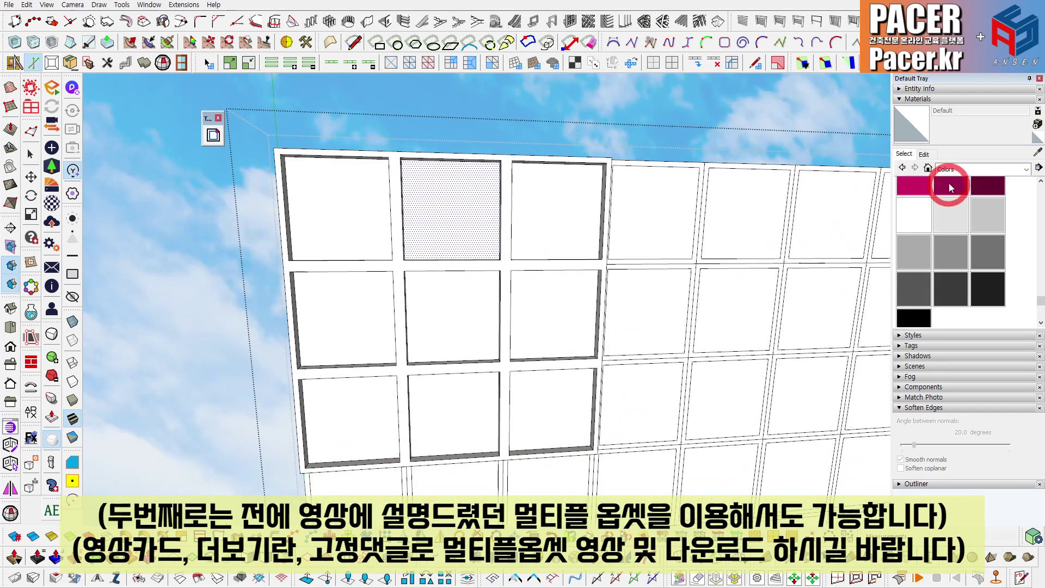
{"action": "left_click", "coordinate": [979, 169]}
{"action": "left_click", "coordinate": [914, 240]}
{"action": "key", "text": "space"}
{"action": "key", "text": "Escape"}
{"action": "scroll", "coordinate": [641, 274], "scroll_direction": "up", "scroll_amount": 2}
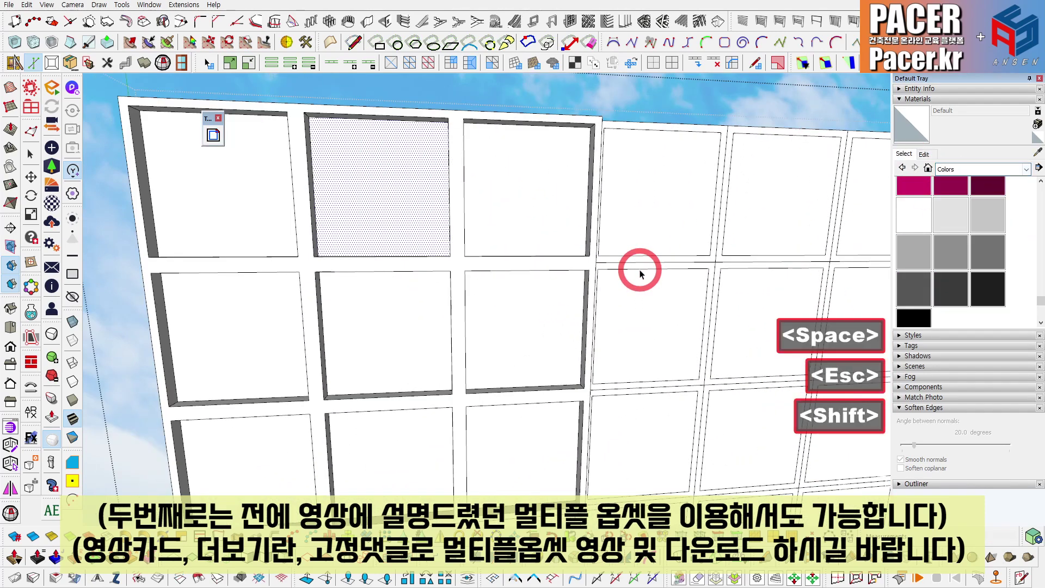
Try erasing more grid lines beside the extruded frame.
{"action": "scroll", "coordinate": [499, 244], "scroll_direction": "up", "scroll_amount": 3}
{"action": "key", "text": "space"}
{"action": "key", "text": "e"}
{"action": "scroll", "coordinate": [599, 273], "scroll_direction": "down", "scroll_amount": 3}
{"action": "key", "text": "space"}
{"action": "key", "text": "shift+e"}
{"action": "scroll", "coordinate": [610, 211], "scroll_direction": "up", "scroll_amount": 3}
{"action": "key", "text": "space"}
{"action": "scroll", "coordinate": [615, 226], "scroll_direction": "down", "scroll_amount": 2}
Undo the frame, line erasures and multiple offset to restore the plain grid, and leave the wall group.
{"action": "key", "text": "ctrl+z"}
{"action": "key", "text": "ctrl+y"}
{"action": "key", "text": "space"}
{"action": "scroll", "coordinate": [435, 218], "scroll_direction": "up", "scroll_amount": 3}
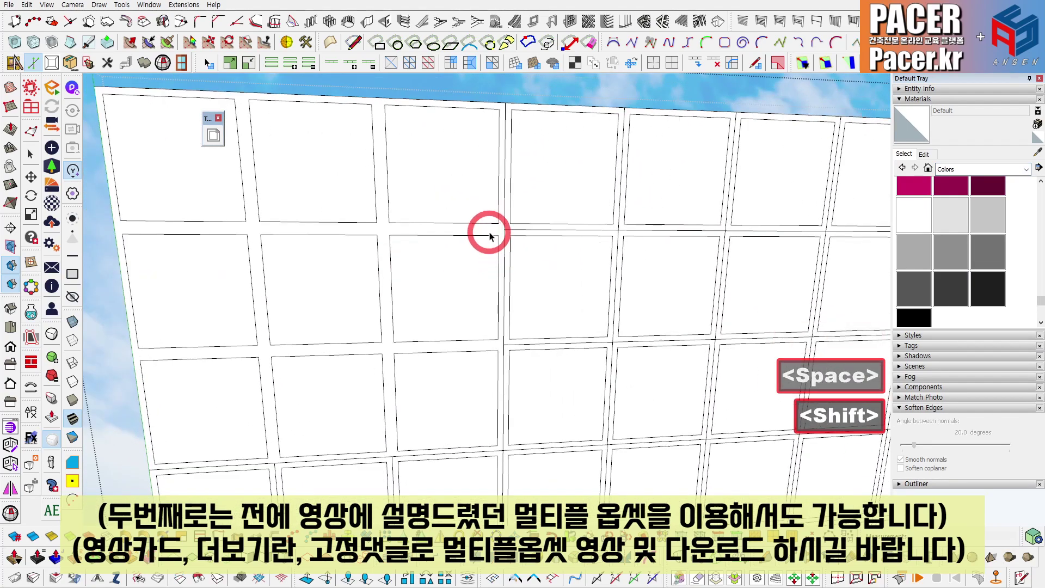
{"action": "key", "text": "Escape"}
{"action": "key", "text": "ctrl+z"}
{"action": "scroll", "coordinate": [531, 247], "scroll_direction": "up", "scroll_amount": 1}
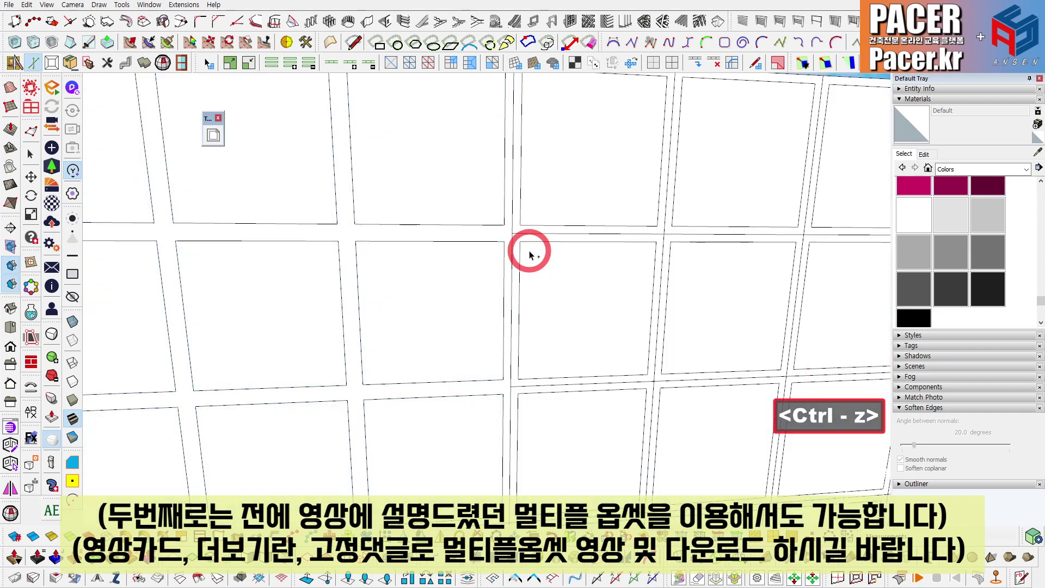
{"action": "key", "text": "ctrl+z"}
{"action": "key", "text": "Escape"}
{"action": "key", "text": "Escape"}
{"action": "scroll", "coordinate": [515, 269], "scroll_direction": "down", "scroll_amount": 5}
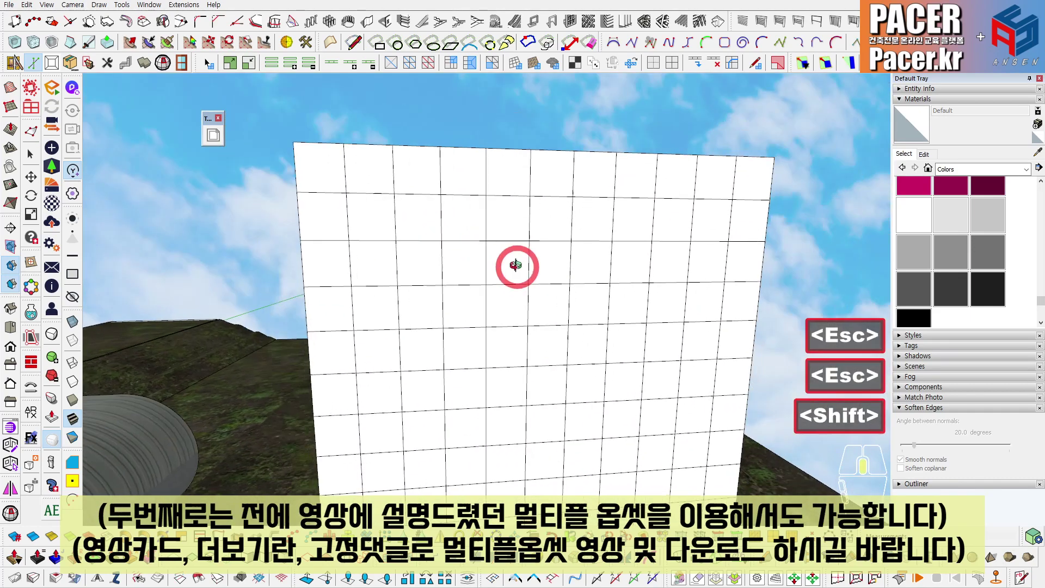
Reopen the tower's gridded wall for editing and select a single panel in its upper part.
{"action": "middle_click_drag", "start_coordinate": [504, 264], "coordinate": [483, 219], "text": "shift"}
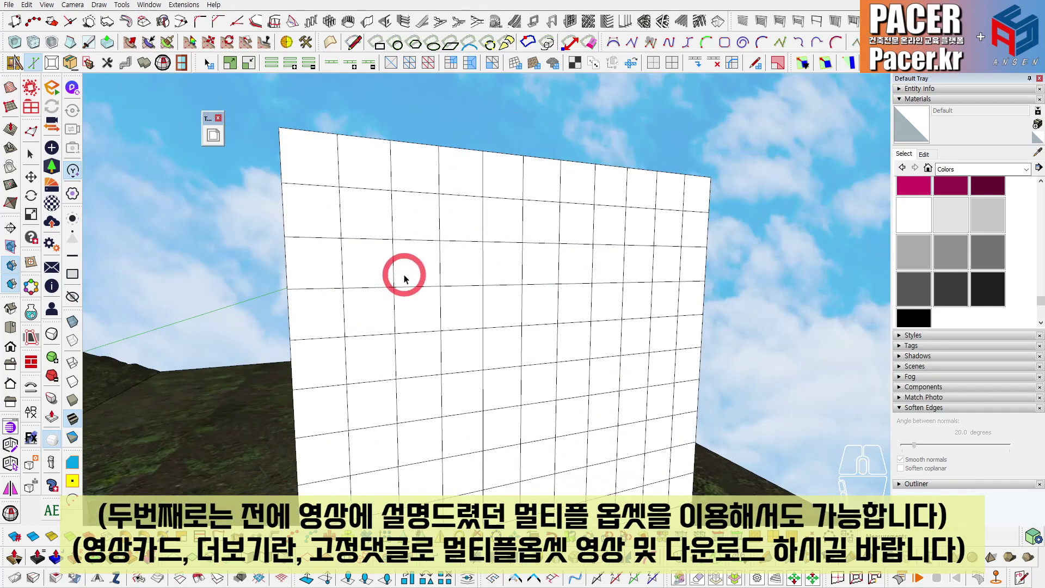
{"action": "scroll", "coordinate": [402, 278], "scroll_direction": "down", "scroll_amount": 3}
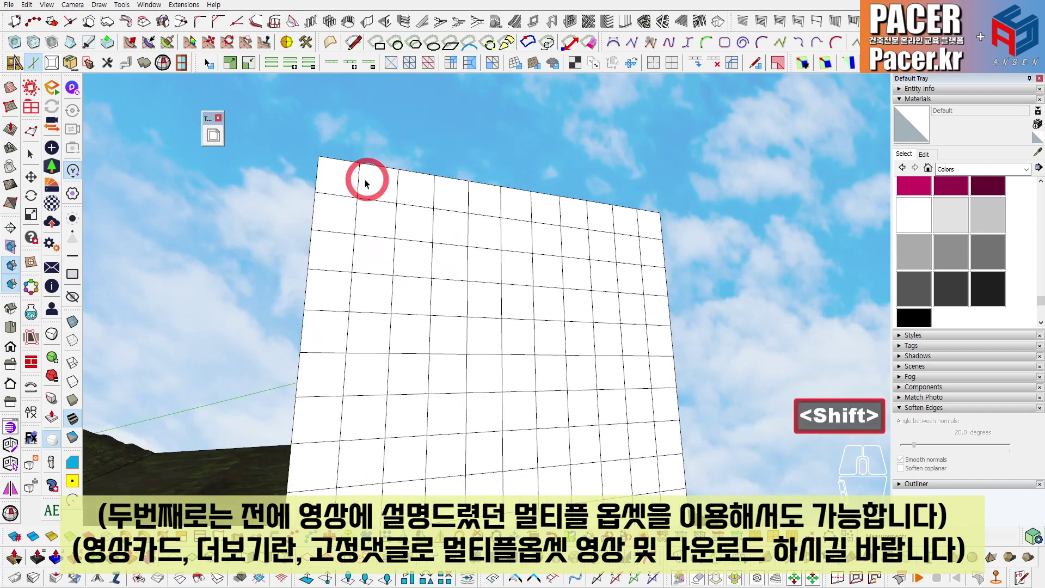
{"action": "scroll", "coordinate": [455, 303], "scroll_direction": "down", "scroll_amount": 8}
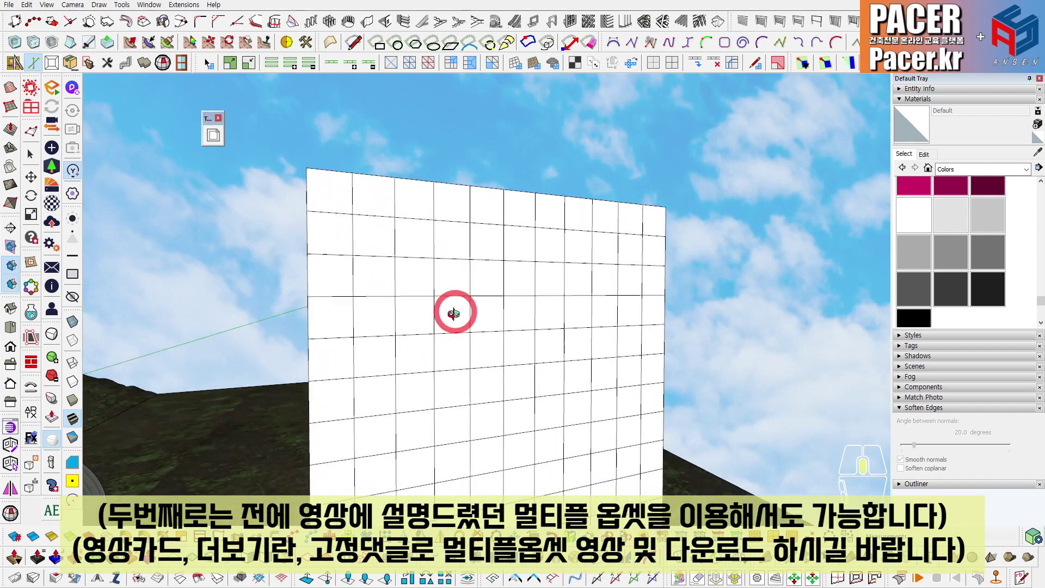
{"action": "middle_click_drag", "start_coordinate": [450, 303], "coordinate": [481, 259], "text": "shift"}
{"action": "scroll", "coordinate": [474, 240], "scroll_direction": "up", "scroll_amount": 8}
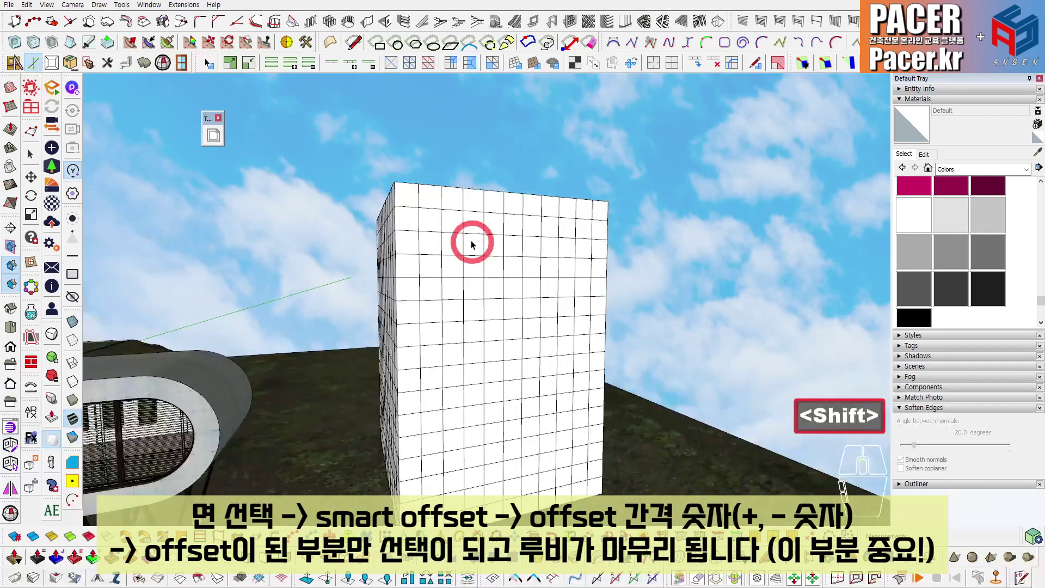
{"action": "left_click", "coordinate": [431, 261]}
{"action": "double_click", "coordinate": [435, 243]}
{"action": "scroll", "coordinate": [434, 243], "scroll_direction": "up", "scroll_amount": 2}
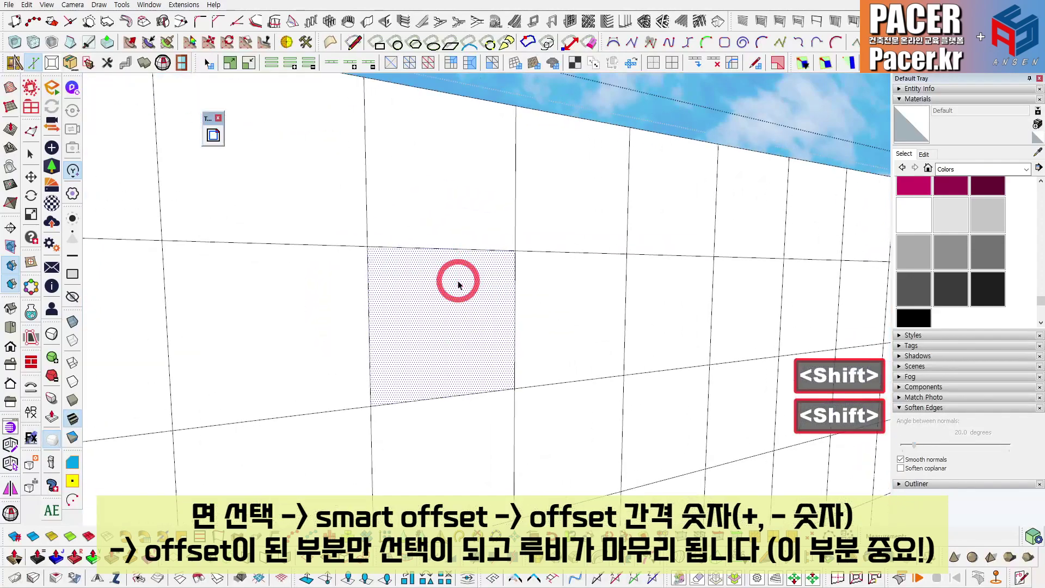
Offset the selected panel inward with TIG Smart Offset using a negative distance, and undo it.
{"action": "left_click", "coordinate": [214, 134]}
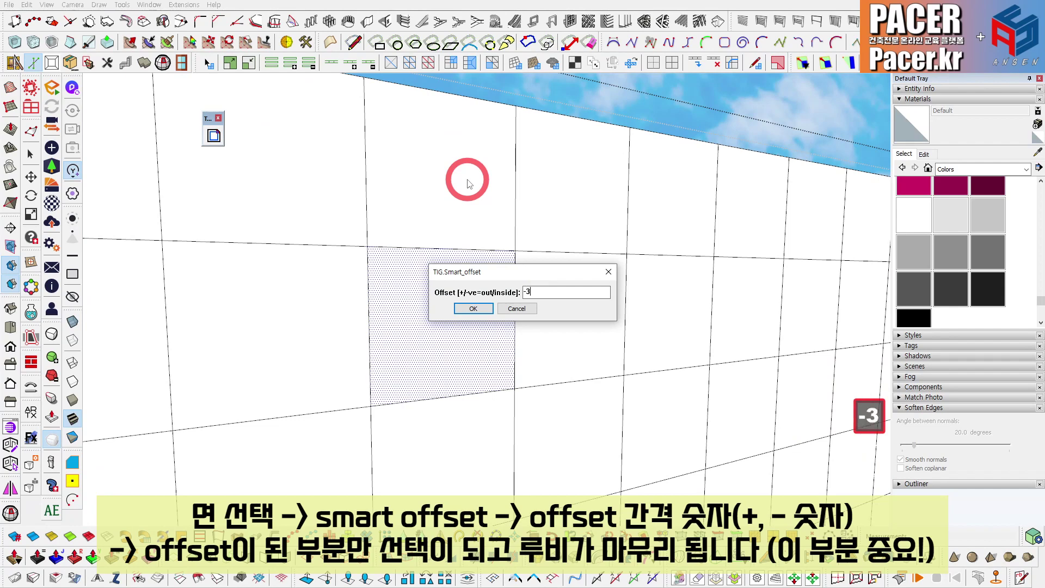
{"action": "key", "text": "Return"}
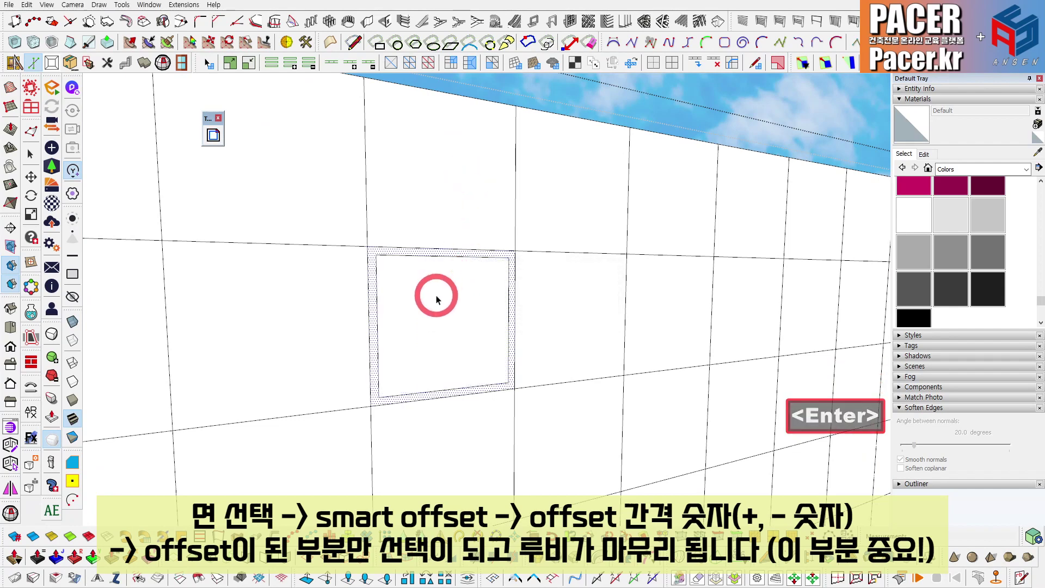
{"action": "key", "text": "ctrl+z"}
Offset the same panel outward with Smart Offset using a distance of 30, and undo it.
{"action": "left_click", "coordinate": [215, 135]}
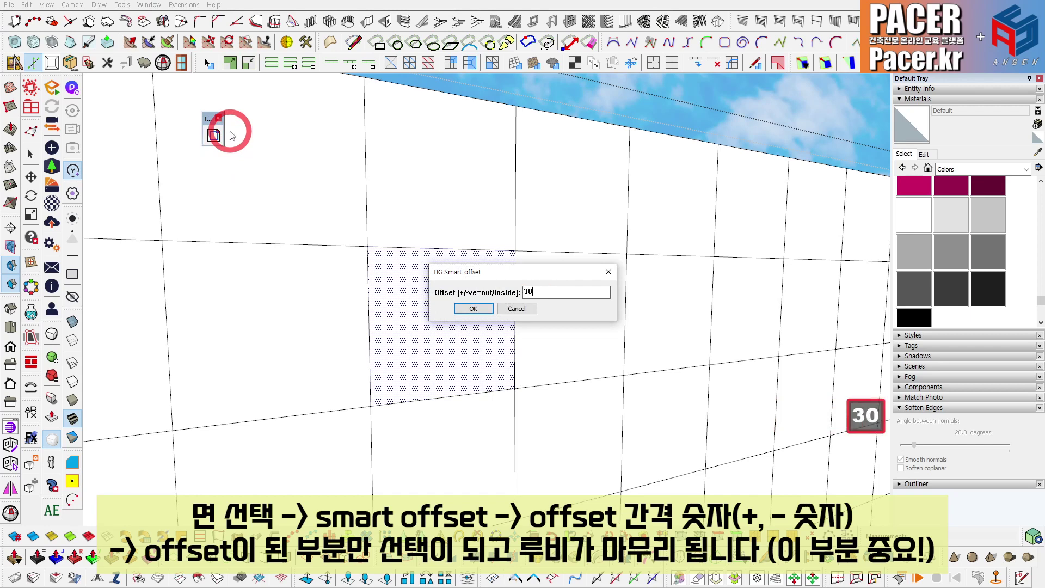
{"action": "key", "text": "Return"}
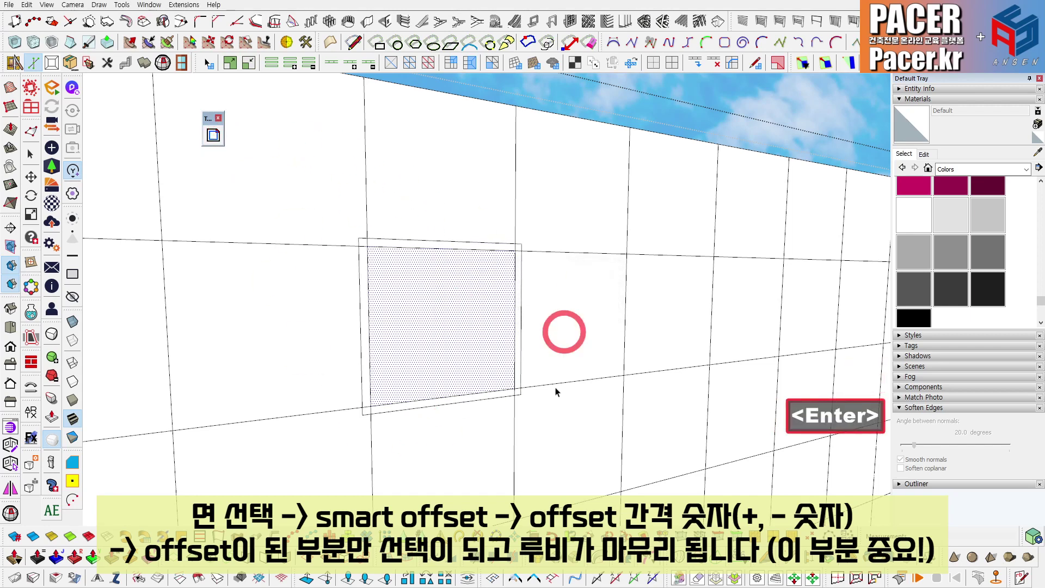
{"action": "key", "text": "ctrl+z"}
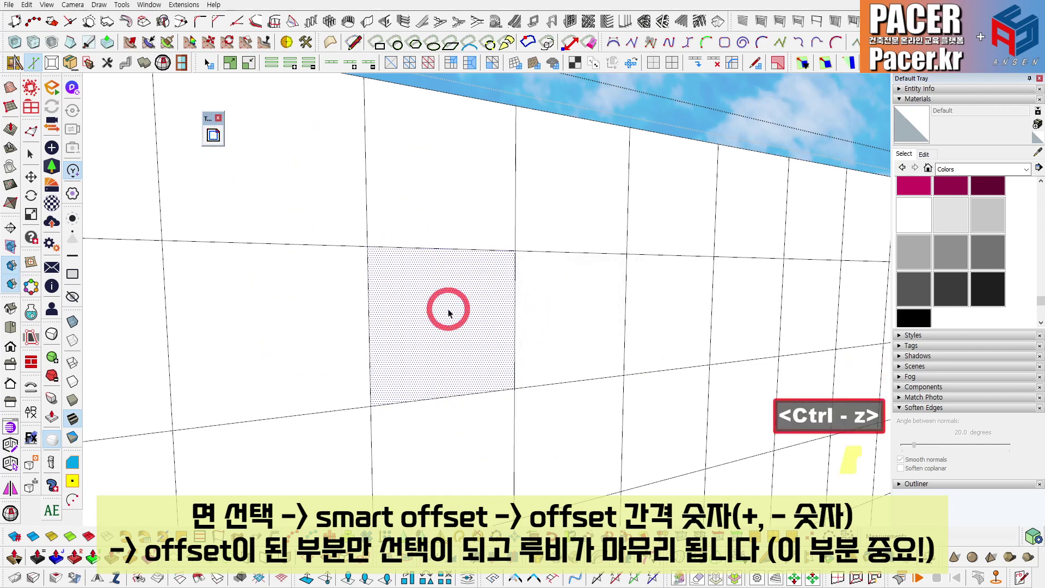
Select all connected panels and edges of the wall and apply Smart Offset with a distance of -30.
{"action": "triple_click", "coordinate": [450, 311]}
{"action": "scroll", "coordinate": [456, 315], "scroll_direction": "down", "scroll_amount": 6}
{"action": "scroll", "coordinate": [494, 336], "scroll_direction": "down", "scroll_amount": 2}
{"action": "middle_click_drag", "start_coordinate": [498, 340], "coordinate": [509, 222], "text": "shift"}
{"action": "scroll", "coordinate": [576, 359], "scroll_direction": "down", "scroll_amount": 5}
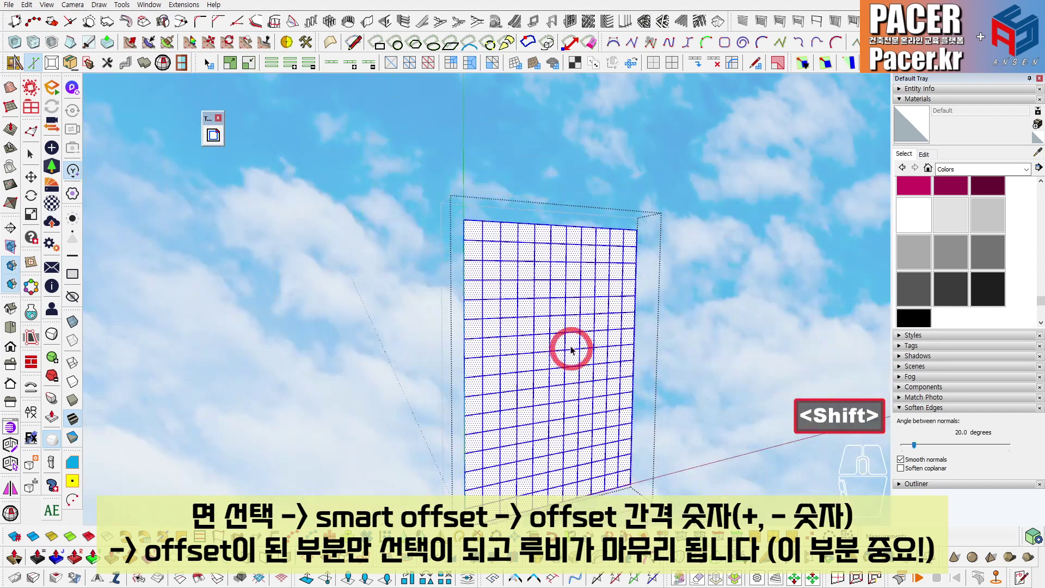
{"action": "scroll", "coordinate": [566, 321], "scroll_direction": "up", "scroll_amount": 6}
{"action": "scroll", "coordinate": [517, 253], "scroll_direction": "up", "scroll_amount": 3}
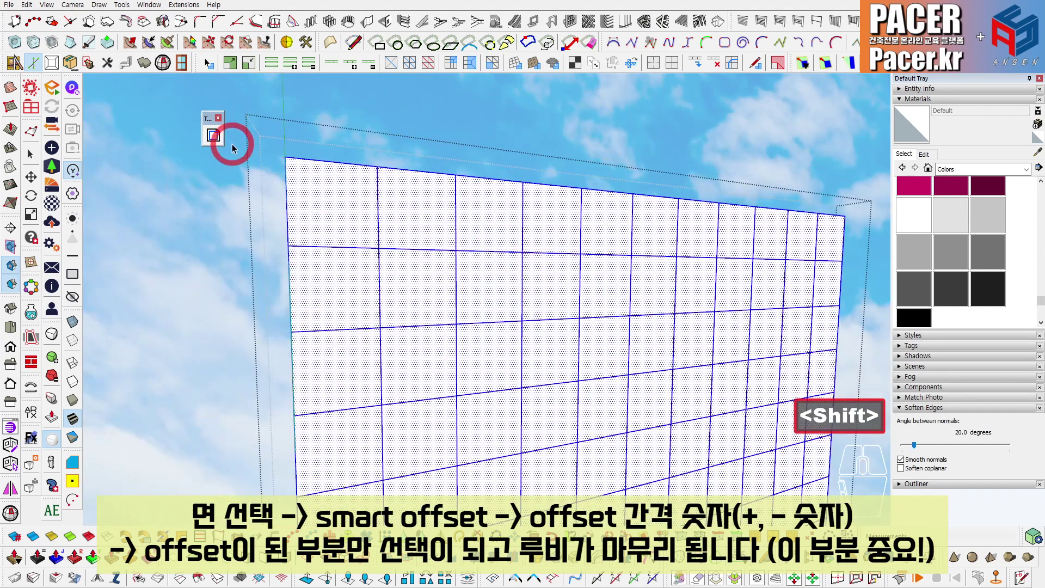
{"action": "scroll", "coordinate": [251, 155], "scroll_direction": "up", "scroll_amount": 2}
{"action": "left_click", "coordinate": [214, 136]}
{"action": "type", "text": "-"}
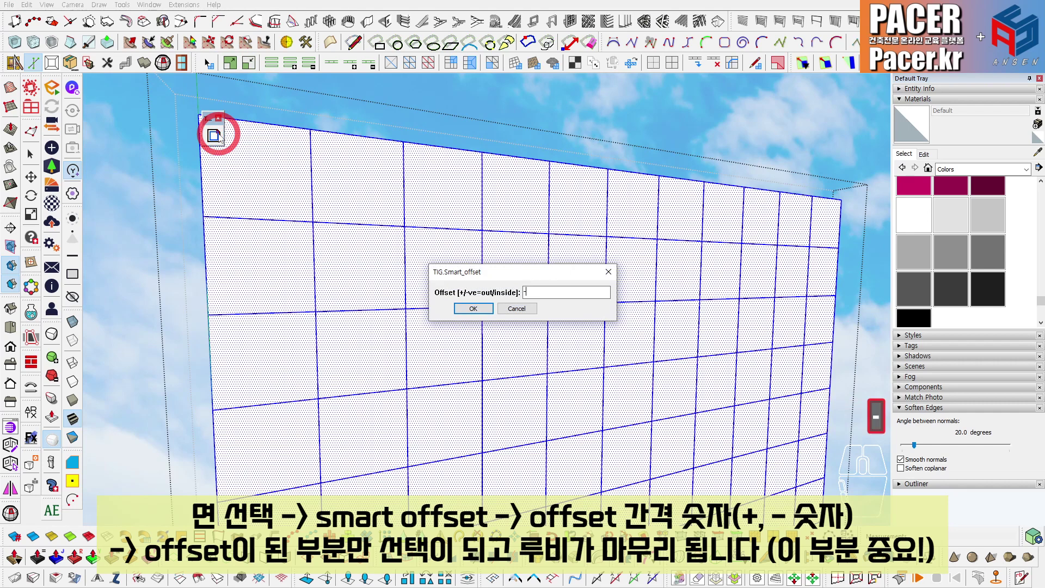
{"action": "type", "text": "30"}
{"action": "key", "text": "Return"}
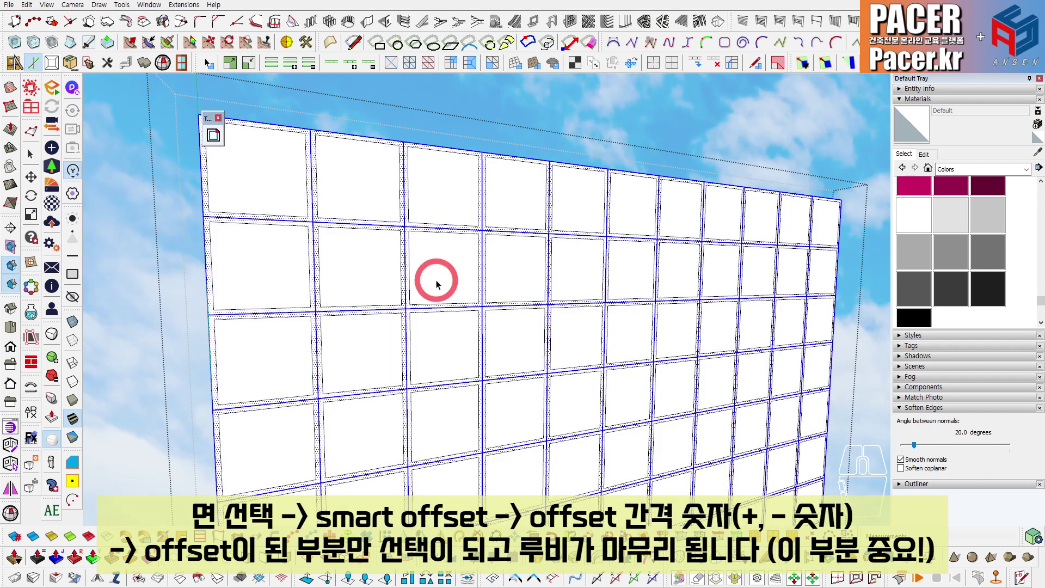
{"action": "scroll", "coordinate": [389, 206], "scroll_direction": "up", "scroll_amount": 5}
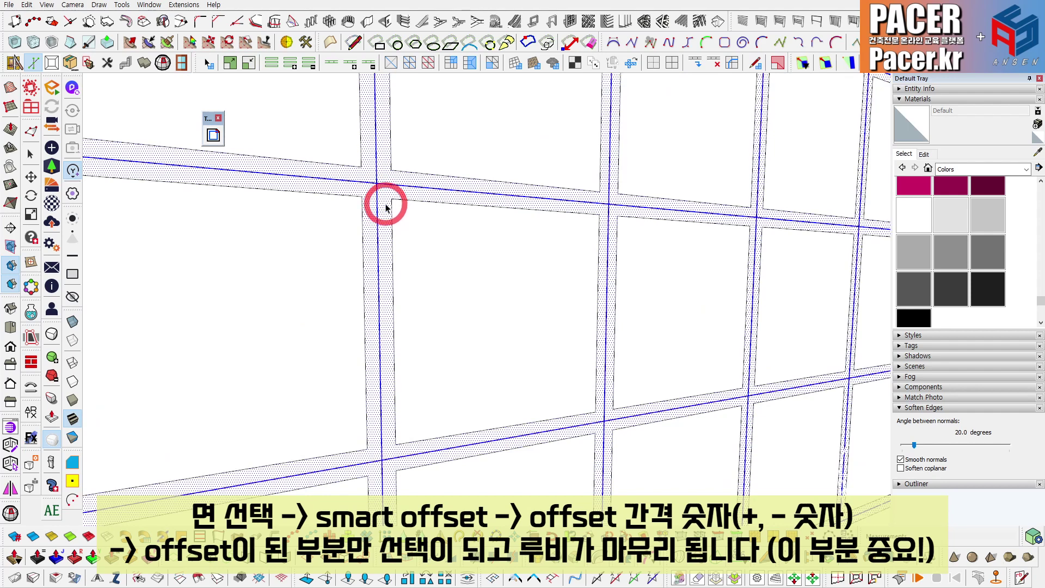
Group the selected offset strips of the tower wall and open the new group for editing.
{"action": "middle_click_drag", "start_coordinate": [385, 208], "coordinate": [369, 201], "text": "shift"}
{"action": "right_click", "coordinate": [380, 213]}
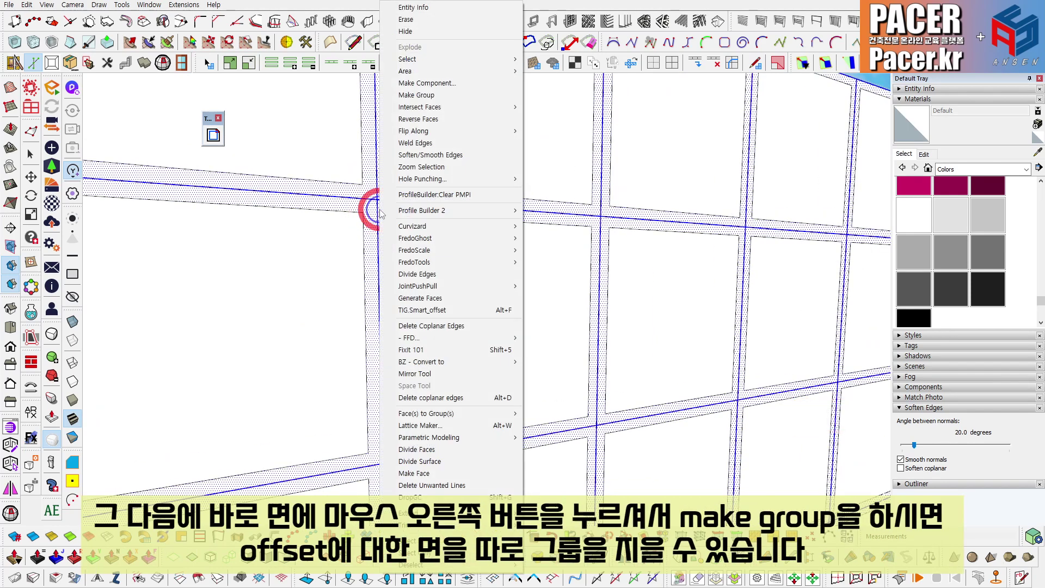
{"action": "left_click", "coordinate": [438, 95]}
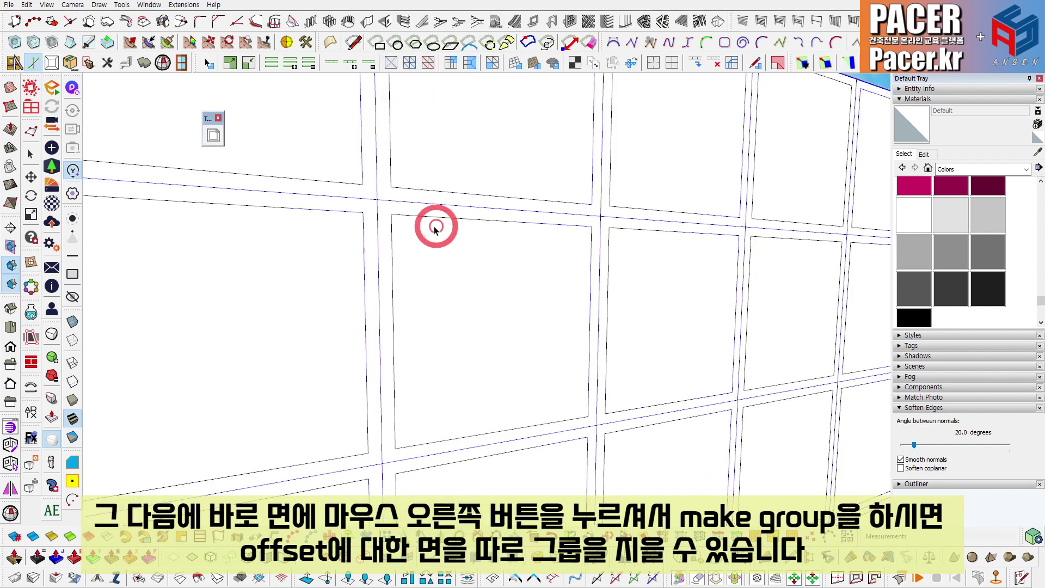
{"action": "key", "text": "Delete"}
{"action": "scroll", "coordinate": [388, 203], "scroll_direction": "down", "scroll_amount": 10}
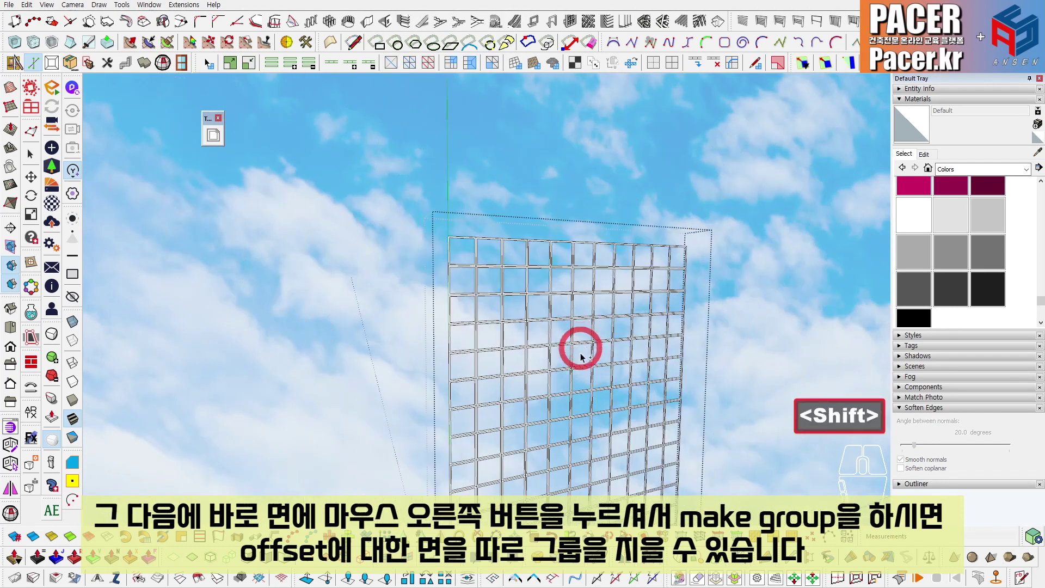
Select all connected strip faces in the group and delete their coplanar edges to clear the centre lines.
{"action": "middle_click_drag", "start_coordinate": [581, 348], "coordinate": [427, 187], "text": "shift"}
{"action": "scroll", "coordinate": [402, 283], "scroll_direction": "up", "scroll_amount": 8}
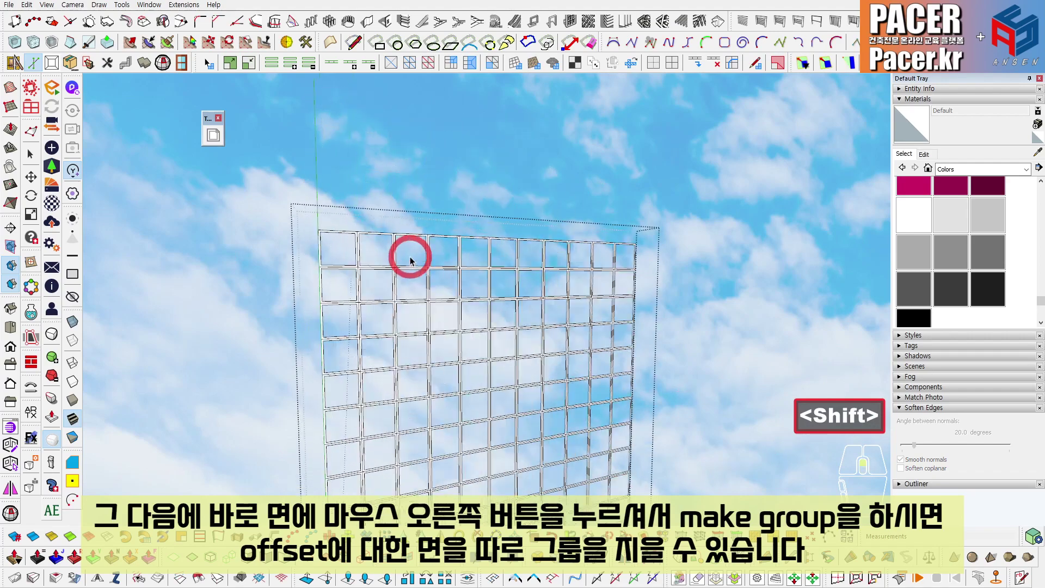
{"action": "left_click", "coordinate": [401, 283]}
{"action": "scroll", "coordinate": [420, 261], "scroll_direction": "up", "scroll_amount": 3, "text": "shift"}
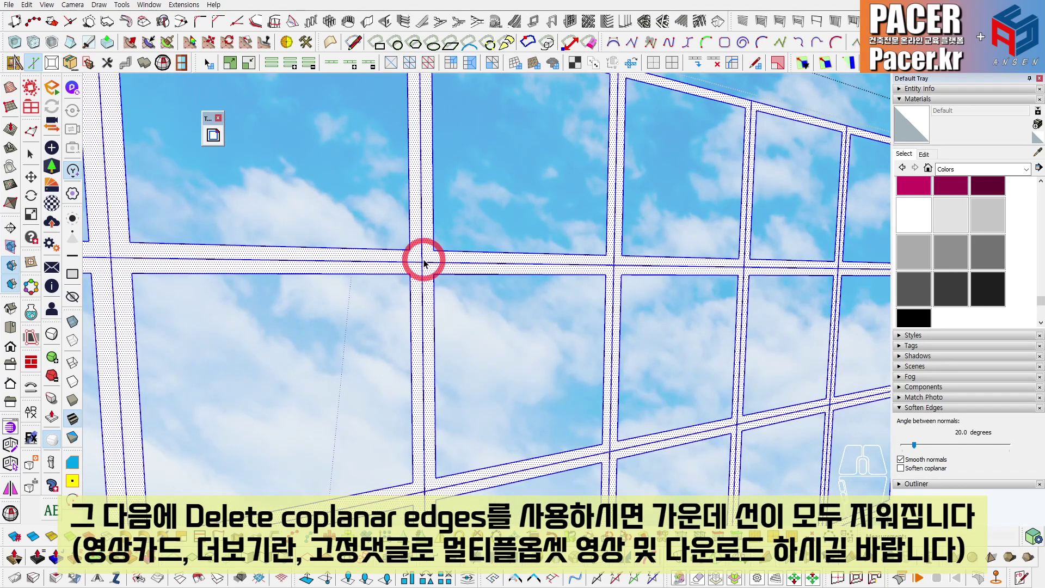
{"action": "right_click", "coordinate": [419, 257]}
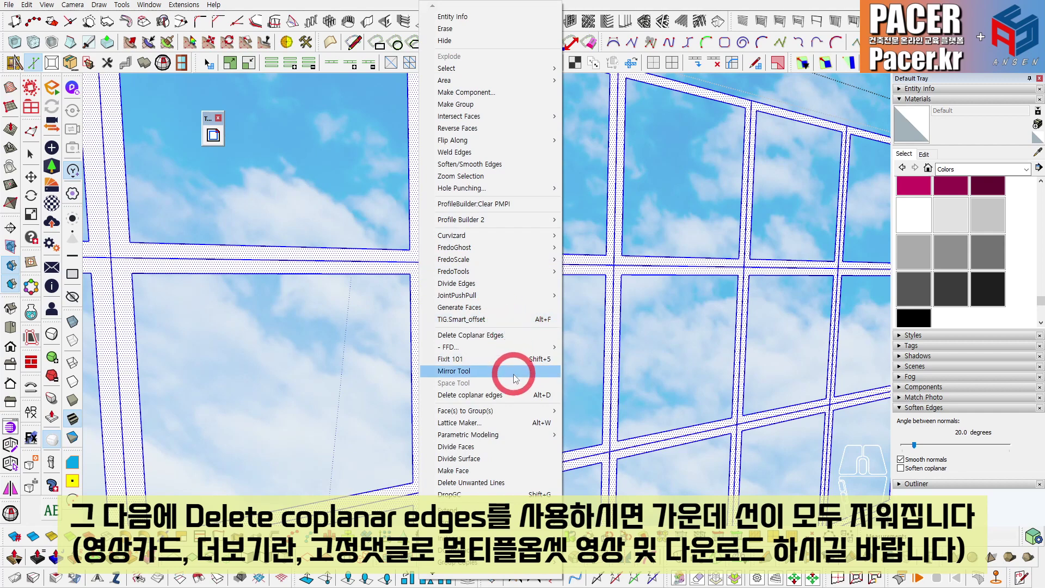
{"action": "left_click", "coordinate": [515, 394]}
{"action": "scroll", "coordinate": [424, 283], "scroll_direction": "down", "scroll_amount": 4}
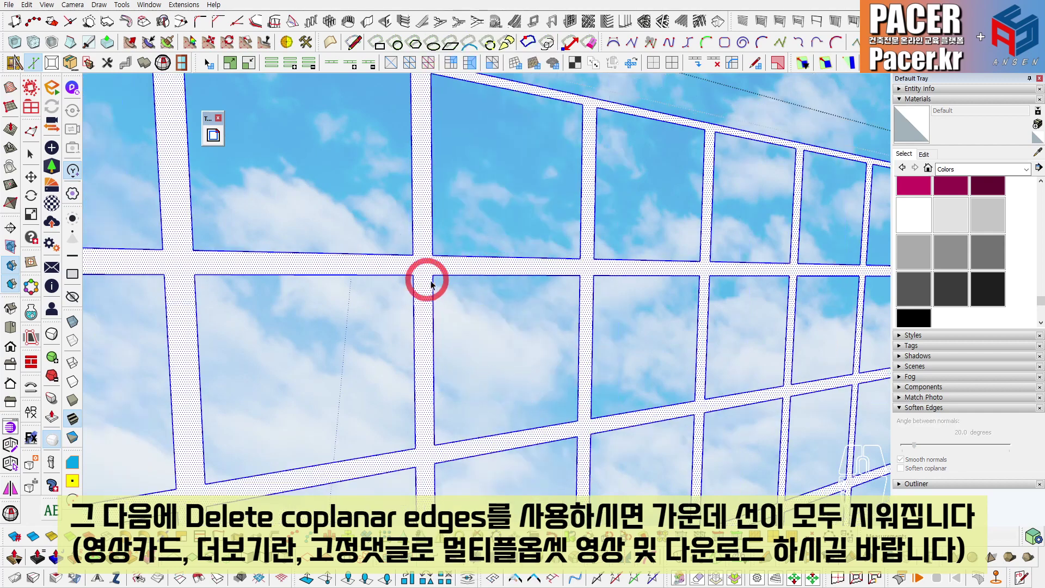
Extrude the wall's frame grid to give it thickness and close the group.
{"action": "scroll", "coordinate": [467, 285], "scroll_direction": "up", "scroll_amount": 5}
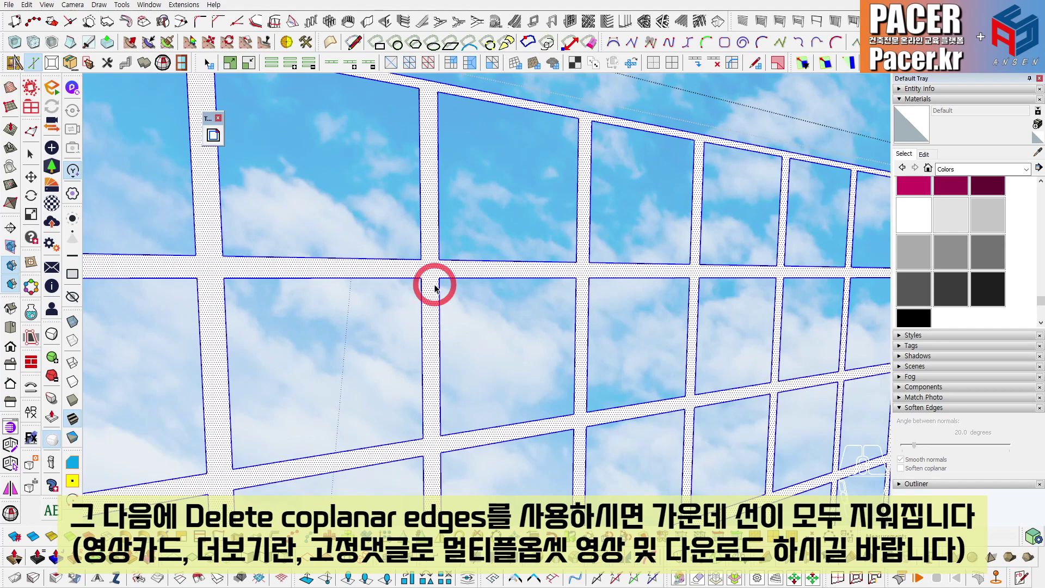
{"action": "middle_click_drag", "start_coordinate": [430, 290], "coordinate": [456, 296]}
{"action": "key", "text": "Escape"}
{"action": "mouse_move", "coordinate": [474, 310]}
{"action": "middle_mouse_down"}
{"action": "mouse_move", "coordinate": [453, 314]}
{"action": "mouse_move", "coordinate": [726, 334]}
{"action": "mouse_move", "coordinate": [503, 339]}
{"action": "middle_mouse_up"}
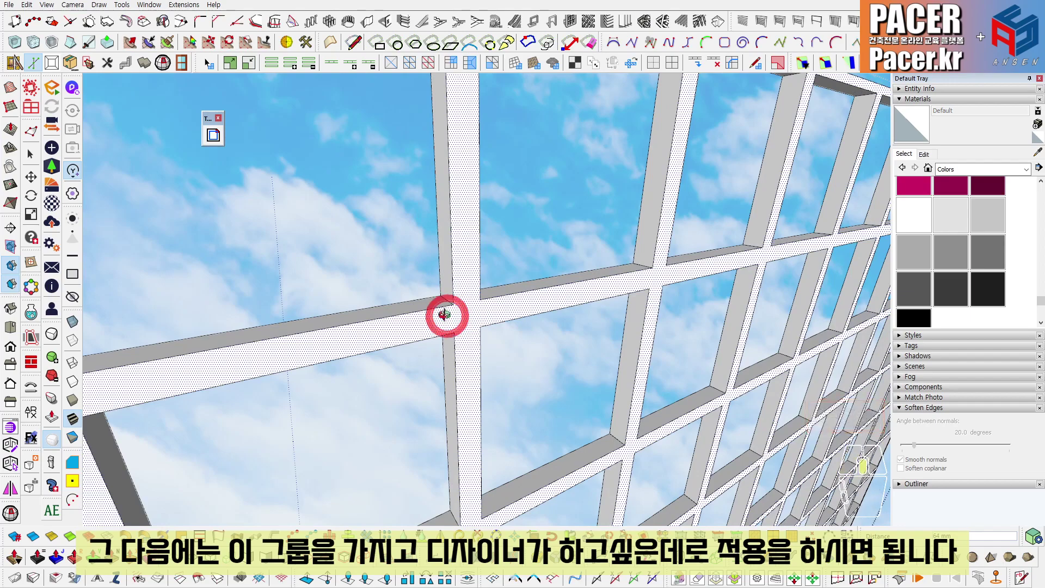
{"action": "mouse_move", "coordinate": [645, 273]}
{"action": "middle_mouse_down"}
{"action": "mouse_move", "coordinate": [625, 250]}
{"action": "mouse_move", "coordinate": [626, 261]}
{"action": "mouse_move", "coordinate": [345, 268]}
{"action": "mouse_move", "coordinate": [409, 324]}
{"action": "mouse_move", "coordinate": [454, 255]}
{"action": "middle_mouse_up"}
{"action": "key", "text": "space"}
{"action": "key", "text": "Escape"}
{"action": "key", "text": "Escape"}
Open the gridded wall for editing and select all its panels, excluding the frame group.
{"action": "scroll", "coordinate": [436, 266], "scroll_direction": "up", "scroll_amount": 3}
{"action": "left_click", "coordinate": [392, 268]}
{"action": "double_click", "coordinate": [392, 268]}
{"action": "scroll", "coordinate": [413, 275], "scroll_direction": "down", "scroll_amount": 2}
{"action": "left_click", "coordinate": [442, 283]}
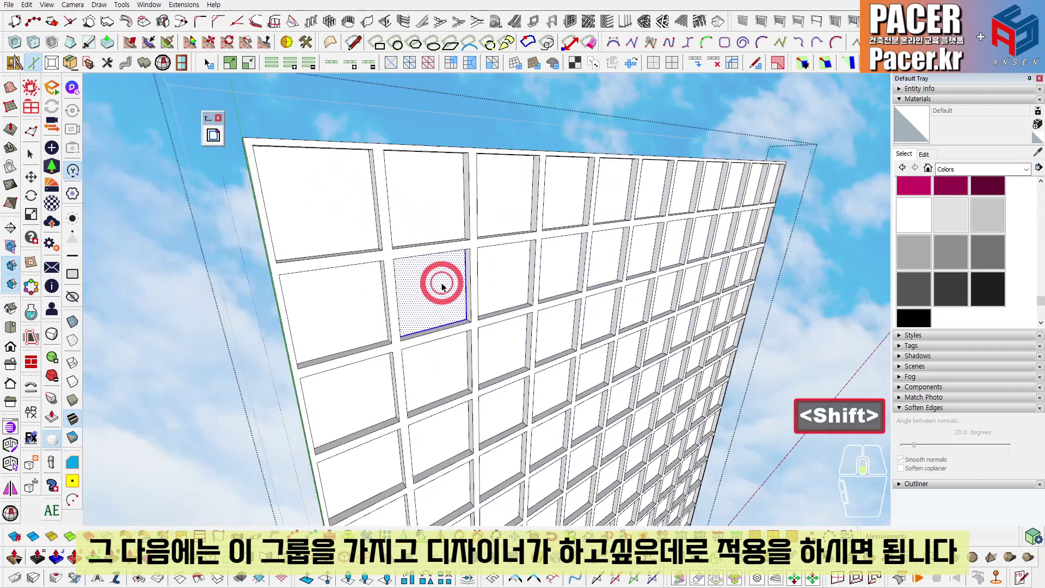
{"action": "key", "text": "ctrl+a"}
{"action": "scroll", "coordinate": [448, 243], "scroll_direction": "up", "scroll_amount": 4}
{"action": "left_click", "coordinate": [480, 248], "text": "shift"}
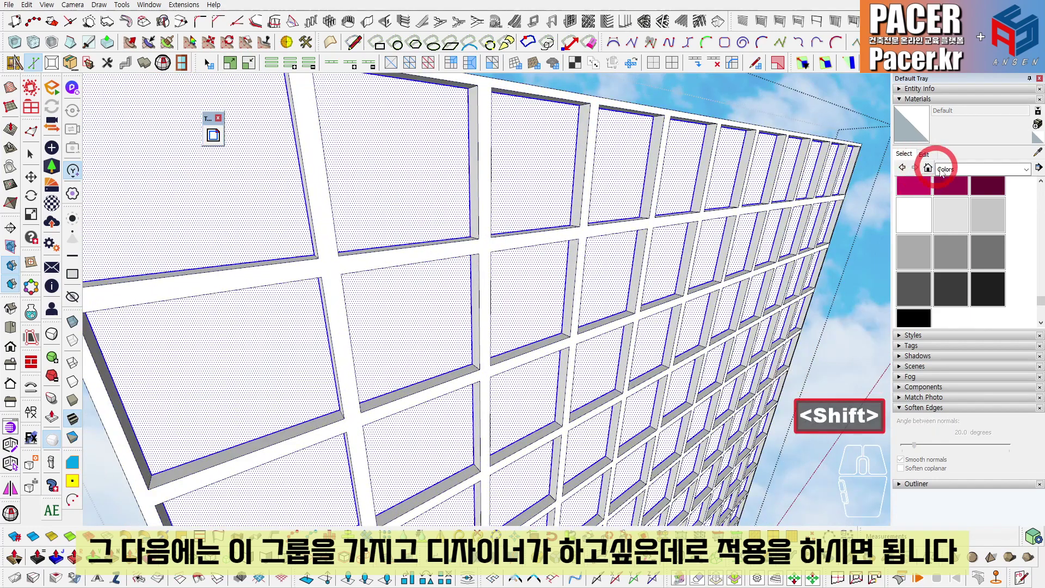
Apply the gray translucent material from Glass and Mirrors to the selected panels and close the wall group.
{"action": "left_click", "coordinate": [941, 170]}
{"action": "left_click", "coordinate": [969, 225]}
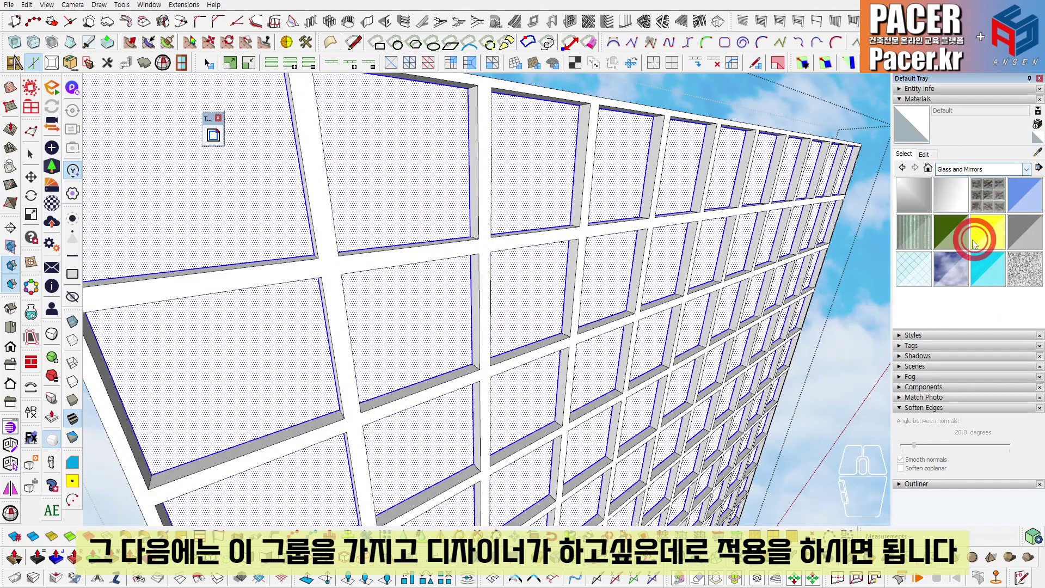
{"action": "left_click", "coordinate": [1019, 236]}
{"action": "left_click", "coordinate": [425, 196]}
{"action": "key", "text": "space"}
{"action": "key", "text": "Escape"}
{"action": "key", "text": "Escape"}
Undo the framing and glazing work to restore the tower's plain gridded wall.
{"action": "scroll", "coordinate": [455, 284], "scroll_direction": "down", "scroll_amount": 6}
{"action": "middle_click_drag", "start_coordinate": [455, 284], "coordinate": [479, 273], "text": "shift"}
{"action": "key", "text": "ctrl+z"}
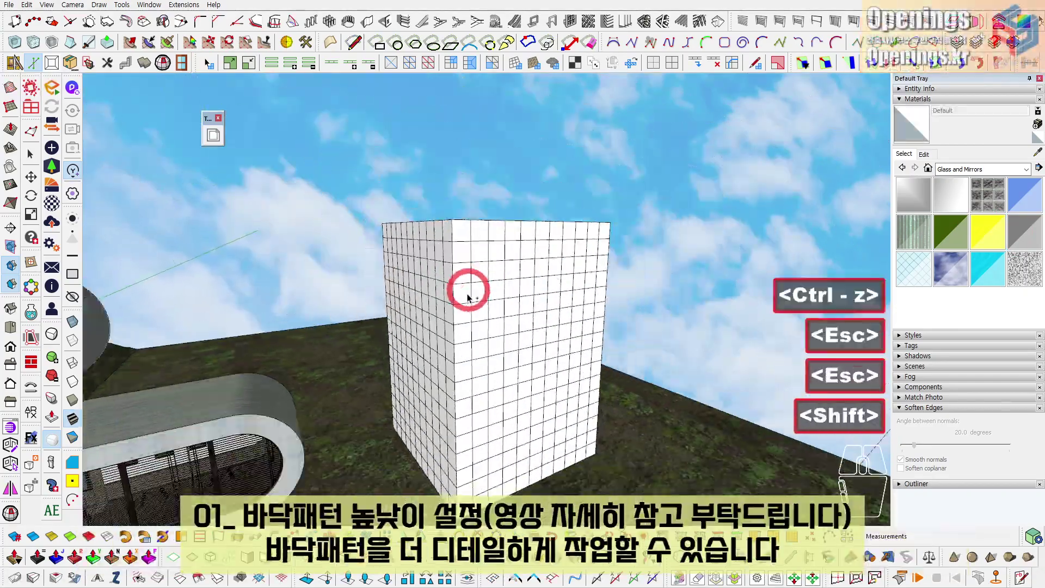
Examine the flat marble tile texture on the slab beside the tower from above and at a low angle.
{"action": "scroll", "coordinate": [468, 298], "scroll_direction": "down", "scroll_amount": 4}
{"action": "middle_click_drag", "start_coordinate": [468, 298], "coordinate": [700, 220], "text": "shift"}
{"action": "middle_click_drag", "start_coordinate": [514, 289], "coordinate": [474, 378]}
{"action": "middle_click_drag", "start_coordinate": [475, 378], "coordinate": [473, 303], "text": "shift"}
{"action": "scroll", "coordinate": [422, 294], "scroll_direction": "up", "scroll_amount": 6}
{"action": "scroll", "coordinate": [479, 373], "scroll_direction": "down", "scroll_amount": 3}
{"action": "middle_click_drag", "start_coordinate": [478, 374], "coordinate": [462, 380]}
{"action": "middle_click_drag", "start_coordinate": [461, 380], "coordinate": [409, 302], "text": "shift"}
{"action": "scroll", "coordinate": [446, 342], "scroll_direction": "up", "scroll_amount": 4}
{"action": "mouse_move", "coordinate": [447, 341]}
{"action": "middle_mouse_down"}
{"action": "mouse_move", "coordinate": [488, 364]}
{"action": "mouse_move", "coordinate": [451, 334]}
{"action": "mouse_move", "coordinate": [422, 357]}
{"action": "mouse_move", "coordinate": [457, 333]}
{"action": "middle_mouse_up"}
{"action": "scroll", "coordinate": [450, 333], "scroll_direction": "up", "scroll_amount": 1}
{"action": "scroll", "coordinate": [405, 446], "scroll_direction": "down", "scroll_amount": 4}
{"action": "middle_click_drag", "start_coordinate": [405, 465], "coordinate": [458, 381], "text": "shift"}
{"action": "scroll", "coordinate": [457, 381], "scroll_direction": "up", "scroll_amount": 3}
{"action": "scroll", "coordinate": [423, 422], "scroll_direction": "up", "scroll_amount": 1}
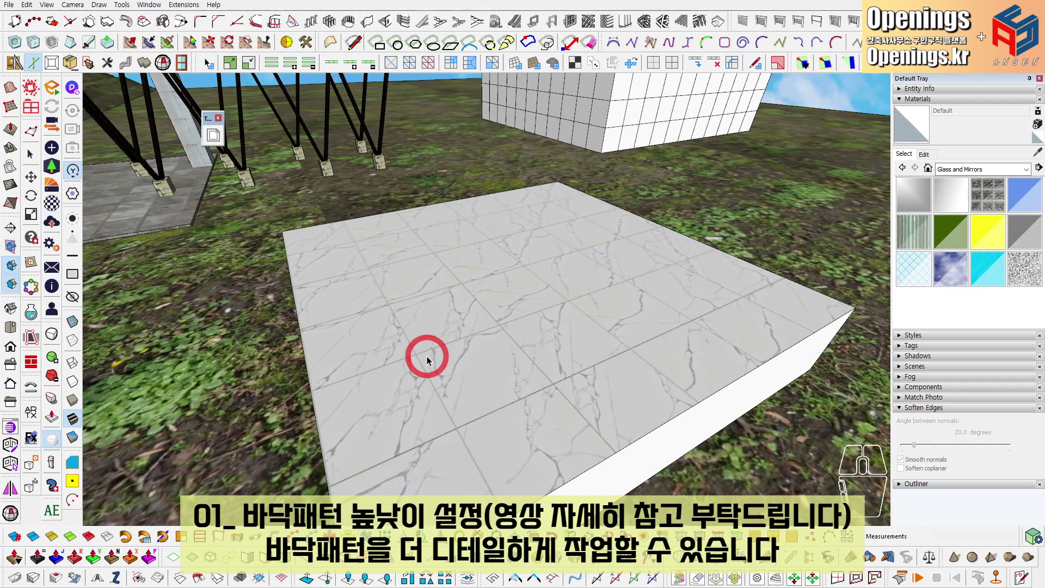
{"action": "mouse_move", "coordinate": [444, 346]}
{"action": "middle_mouse_down", "text": "shift"}
{"action": "mouse_move", "coordinate": [310, 378]}
{"action": "mouse_move", "coordinate": [226, 317]}
{"action": "mouse_move", "coordinate": [229, 401]}
{"action": "mouse_move", "coordinate": [337, 340]}
{"action": "mouse_move", "coordinate": [319, 365]}
{"action": "mouse_move", "coordinate": [333, 319]}
{"action": "mouse_move", "coordinate": [443, 334]}
{"action": "middle_mouse_up", "text": "shift"}
{"action": "scroll", "coordinate": [346, 323], "scroll_direction": "down", "scroll_amount": 2}
{"action": "scroll", "coordinate": [443, 384], "scroll_direction": "up", "scroll_amount": 3}
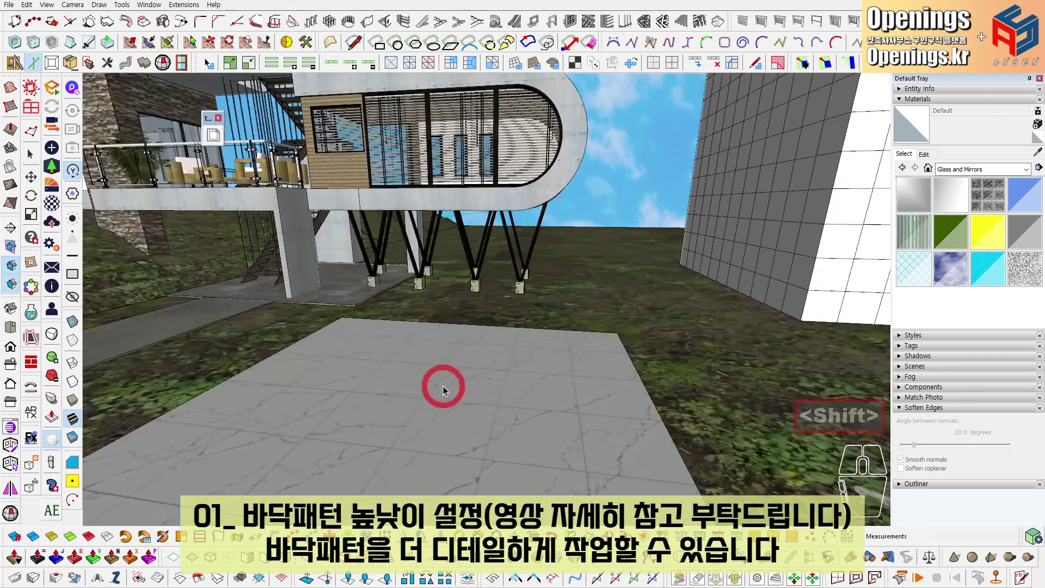
{"action": "scroll", "coordinate": [433, 398], "scroll_direction": "up", "scroll_amount": 1}
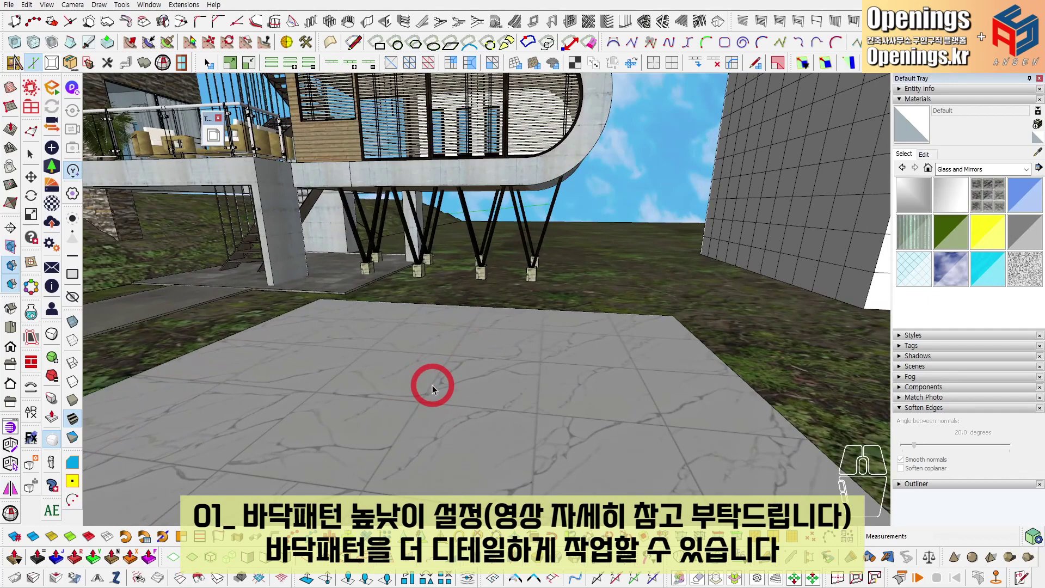
Open the marble floor group of the house's furnished terrace for editing.
{"action": "scroll", "coordinate": [432, 384], "scroll_direction": "down", "scroll_amount": 3}
{"action": "middle_click_drag", "start_coordinate": [333, 218], "coordinate": [420, 367], "text": "shift"}
{"action": "scroll", "coordinate": [420, 366], "scroll_direction": "up", "scroll_amount": 3}
{"action": "middle_click_drag", "start_coordinate": [310, 326], "coordinate": [339, 352], "text": "shift"}
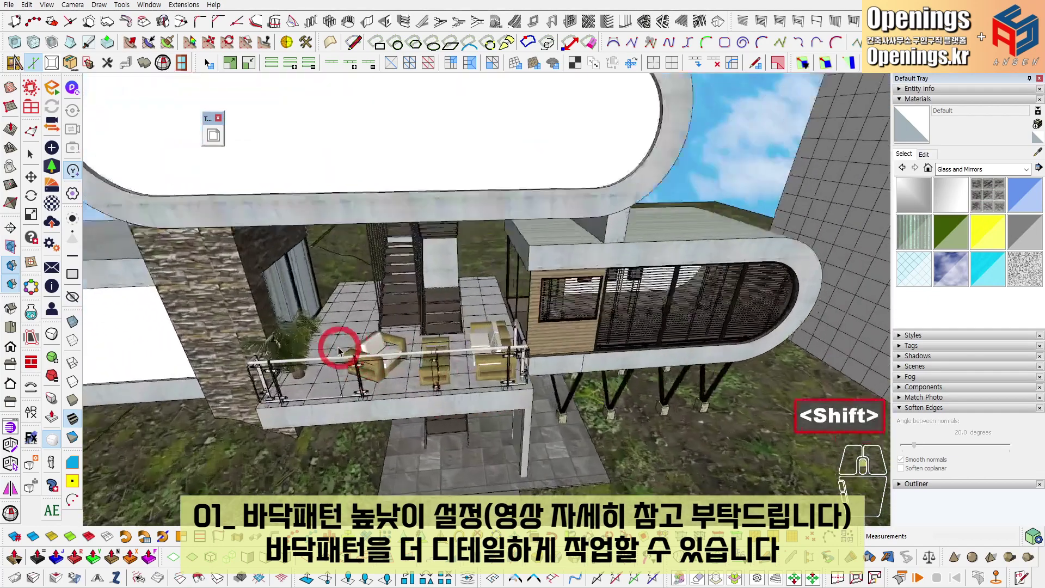
{"action": "scroll", "coordinate": [338, 351], "scroll_direction": "up", "scroll_amount": 2}
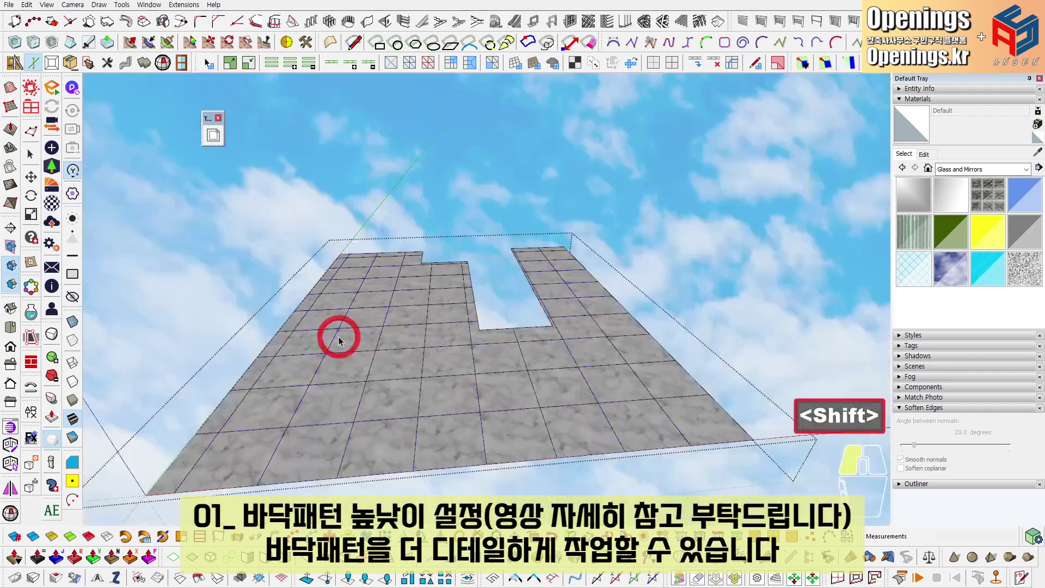
{"action": "mouse_move", "coordinate": [338, 334]}
{"action": "middle_mouse_down", "text": "shift"}
{"action": "mouse_move", "coordinate": [369, 374]}
{"action": "mouse_move", "coordinate": [448, 312]}
{"action": "mouse_move", "coordinate": [322, 383]}
{"action": "middle_mouse_up", "text": "shift"}
{"action": "scroll", "coordinate": [322, 382], "scroll_direction": "down", "scroll_amount": 2}
{"action": "middle_click_drag", "start_coordinate": [509, 345], "coordinate": [582, 392], "text": "shift"}
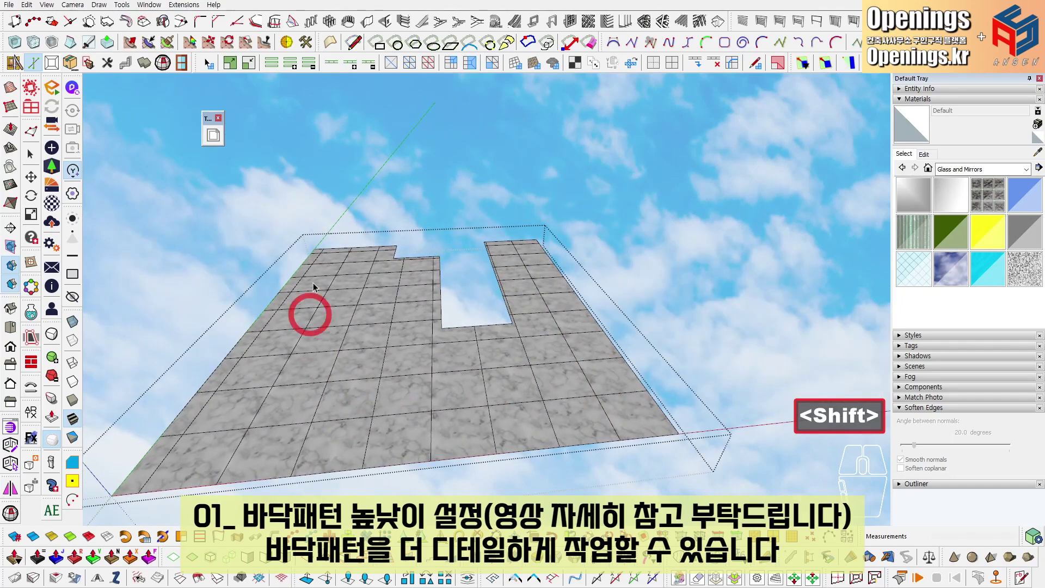
Select all connected floor tiles and edges and apply TIG Smart Offset with a distance of -5.
{"action": "middle_click_drag", "start_coordinate": [389, 392], "coordinate": [404, 406]}
{"action": "scroll", "coordinate": [404, 406], "scroll_direction": "up", "scroll_amount": 1}
{"action": "middle_click_drag", "start_coordinate": [404, 406], "coordinate": [478, 357], "text": "shift"}
{"action": "scroll", "coordinate": [432, 385], "scroll_direction": "down", "scroll_amount": 2}
{"action": "scroll", "coordinate": [451, 355], "scroll_direction": "up", "scroll_amount": 2}
{"action": "triple_click", "coordinate": [451, 356]}
{"action": "scroll", "coordinate": [436, 343], "scroll_direction": "up", "scroll_amount": 3}
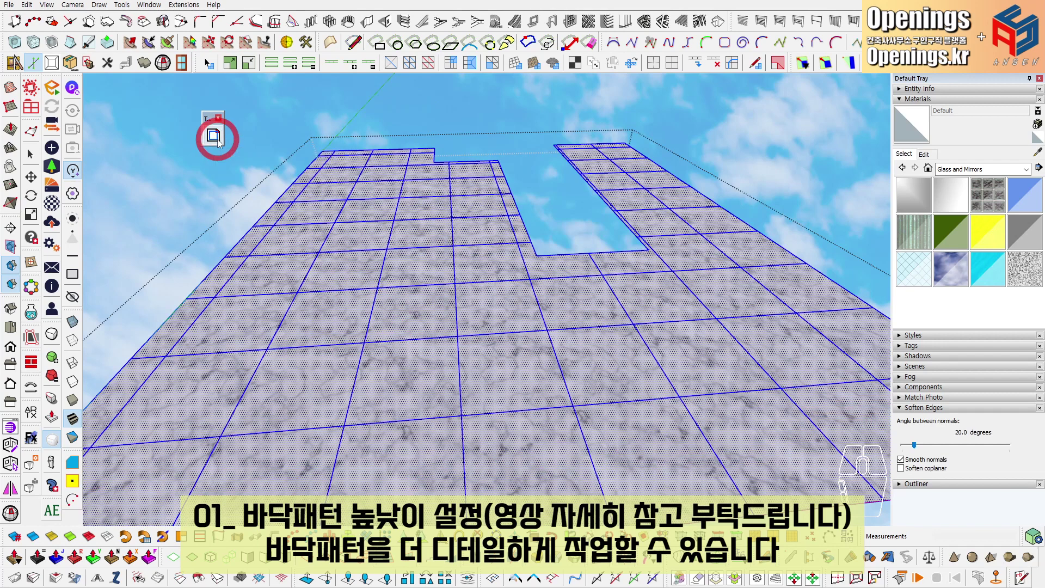
{"action": "left_click", "coordinate": [213, 135]}
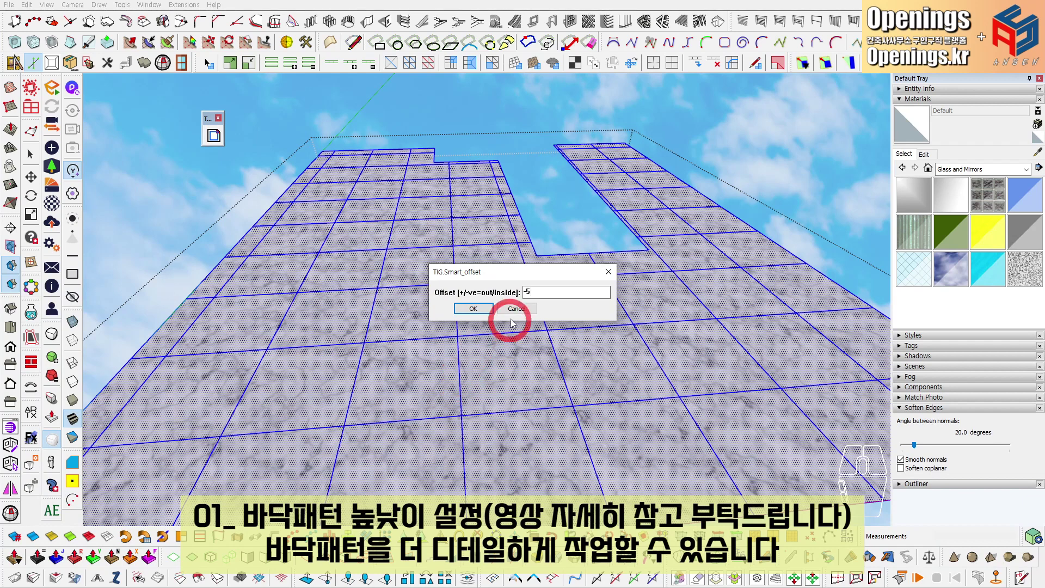
{"action": "left_click", "coordinate": [474, 309]}
{"action": "left_click", "coordinate": [507, 375]}
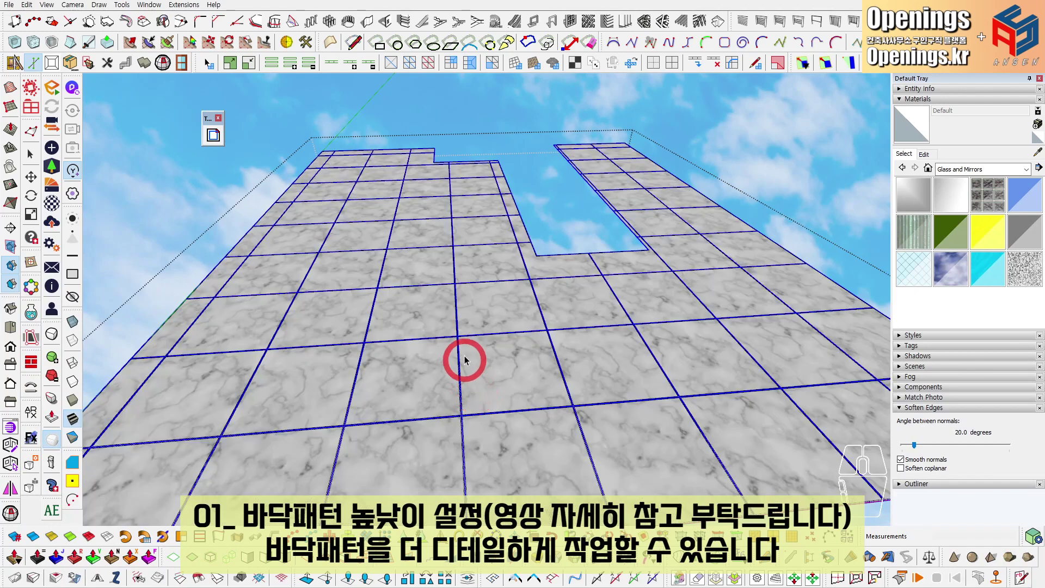
Make a group from the selected joint strips between the floor tiles.
{"action": "scroll", "coordinate": [465, 367], "scroll_direction": "up", "scroll_amount": 5}
{"action": "right_click", "coordinate": [454, 327]}
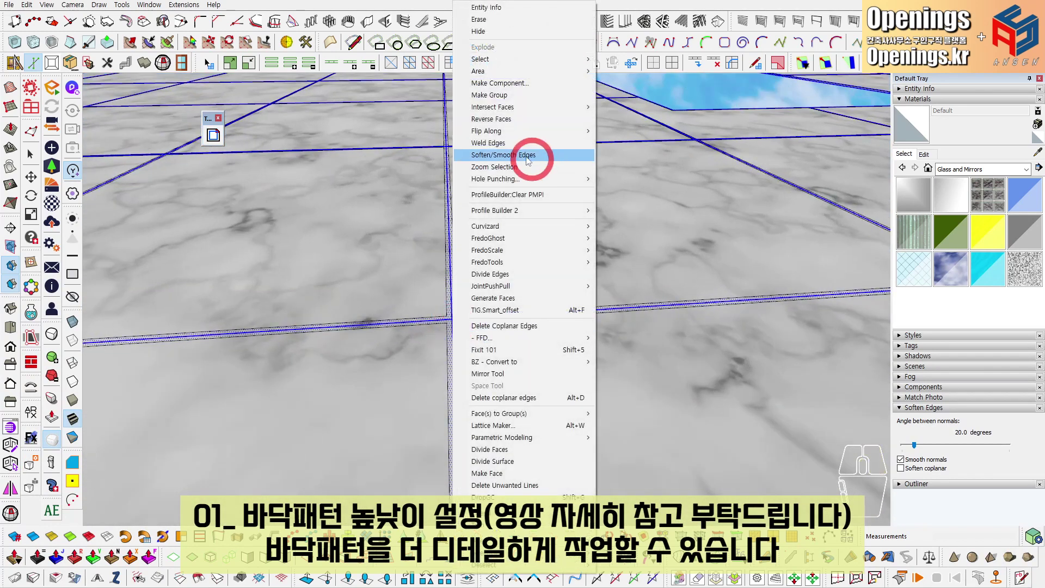
{"action": "left_click", "coordinate": [498, 97]}
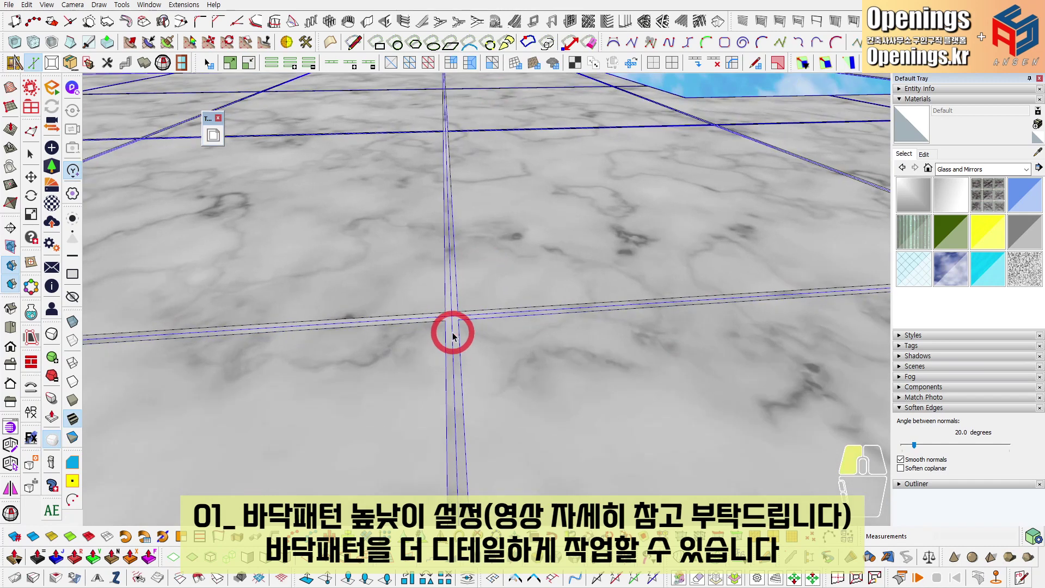
Open the joint strip group and delete the coplanar edges inside it.
{"action": "double_click", "coordinate": [452, 332]}
{"action": "right_click", "coordinate": [454, 315]}
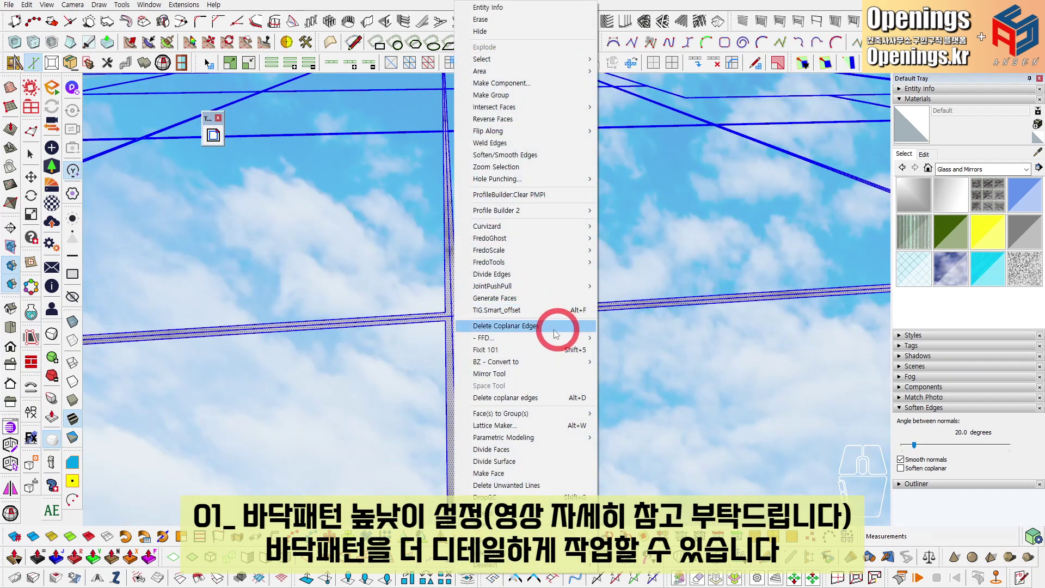
{"action": "left_click", "coordinate": [516, 327]}
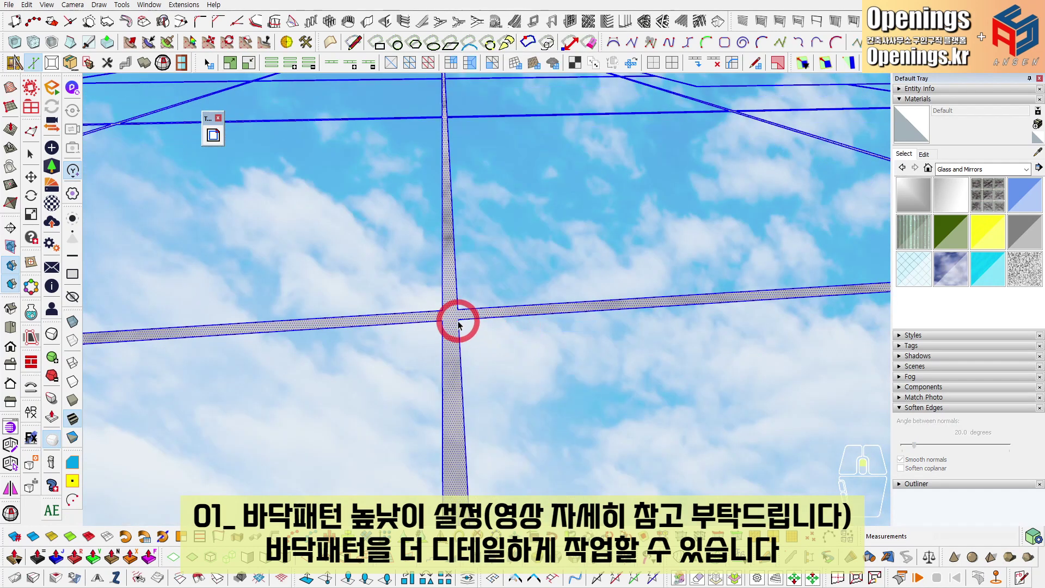
Paint the selected joint strips with Color M04 from the Colors collection.
{"action": "left_click", "coordinate": [958, 169]}
{"action": "left_click", "coordinate": [961, 207]}
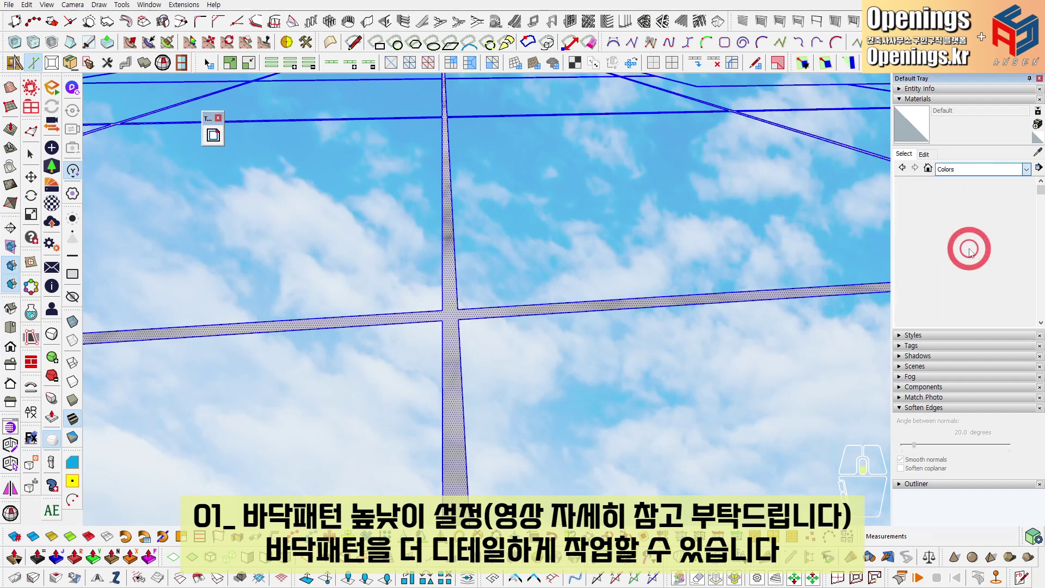
{"action": "scroll", "coordinate": [968, 250], "scroll_direction": "down", "scroll_amount": 6}
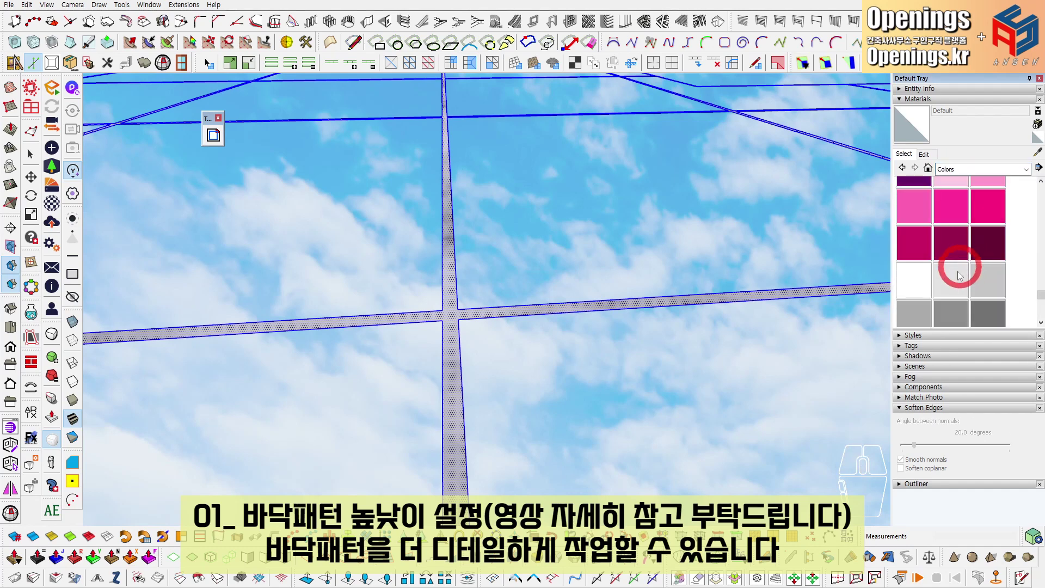
{"action": "left_click", "coordinate": [951, 262]}
{"action": "left_click", "coordinate": [449, 306]}
{"action": "key", "text": "r"}
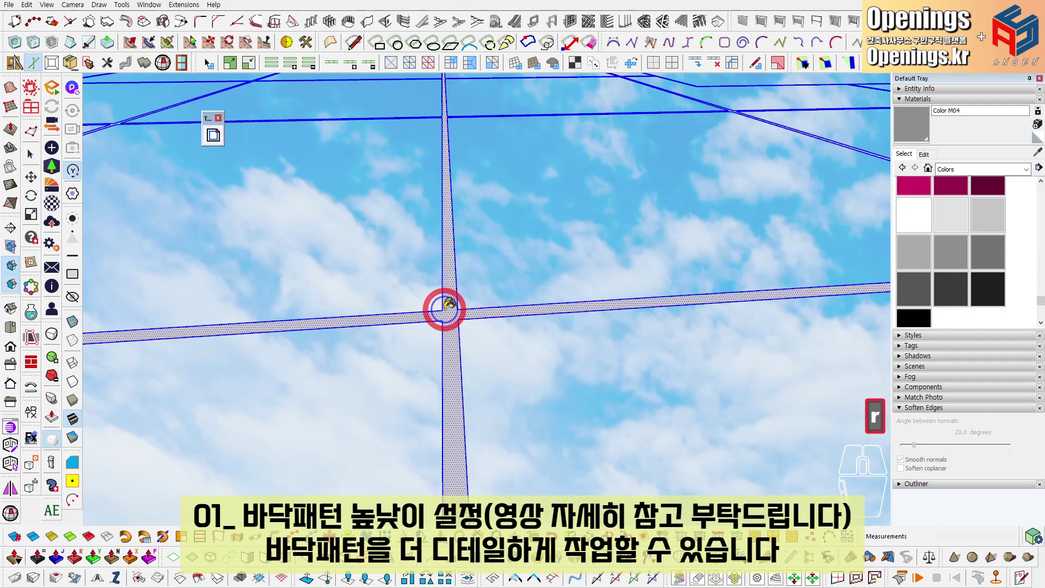
Push/Pull the joint strips slightly downward to give them depth.
{"action": "key", "text": "space"}
{"action": "key", "text": "p"}
{"action": "left_click_drag", "start_coordinate": [483, 316], "coordinate": [483, 325]}
{"action": "key", "text": "space"}
Delete the top face of the joint strips to leave recessed grooves, and close the floor groups.
{"action": "left_click", "coordinate": [456, 316]}
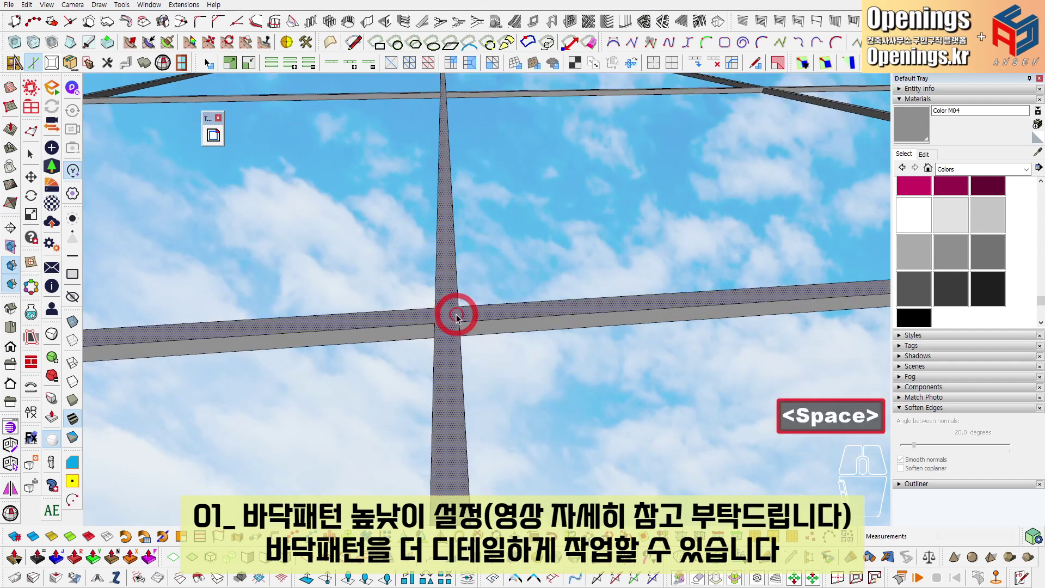
{"action": "key", "text": "Delete"}
{"action": "key", "text": "Escape"}
{"action": "key", "text": "Escape"}
{"action": "key", "text": "Escape"}
Examine the recessed joints across the terrace floor, around the staircase and near the glazed wall.
{"action": "scroll", "coordinate": [459, 316], "scroll_direction": "down", "scroll_amount": 6}
{"action": "middle_click_drag", "start_coordinate": [468, 303], "coordinate": [647, 452], "text": "shift"}
{"action": "scroll", "coordinate": [422, 271], "scroll_direction": "down", "scroll_amount": 5}
{"action": "middle_click_drag", "start_coordinate": [422, 271], "coordinate": [718, 350], "text": "shift"}
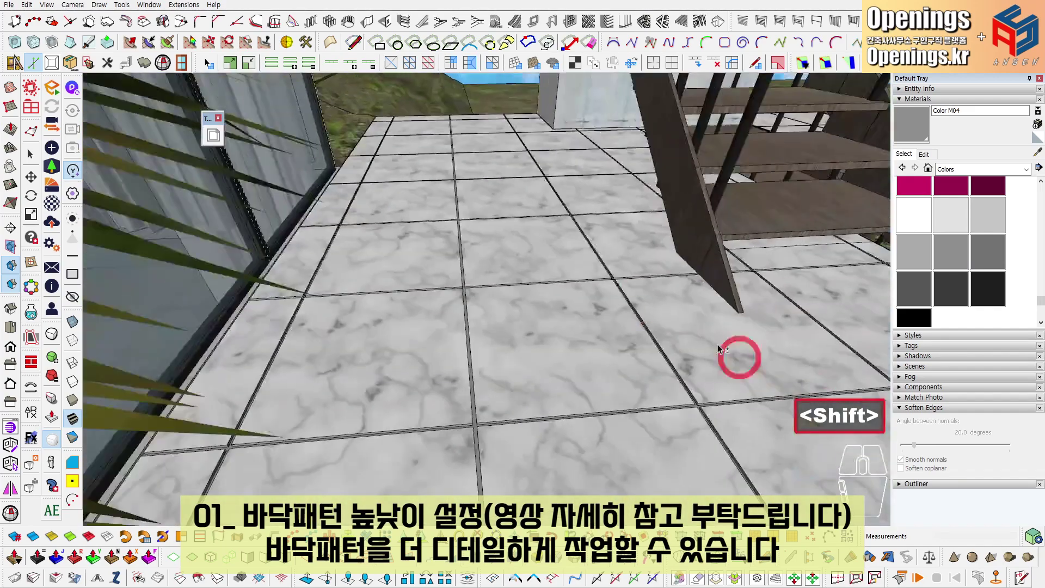
{"action": "scroll", "coordinate": [570, 349], "scroll_direction": "down", "scroll_amount": 4}
{"action": "middle_click_drag", "start_coordinate": [570, 349], "coordinate": [572, 280], "text": "shift"}
{"action": "scroll", "coordinate": [522, 305], "scroll_direction": "up", "scroll_amount": 4}
{"action": "middle_click_drag", "start_coordinate": [381, 321], "coordinate": [339, 229], "text": "shift"}
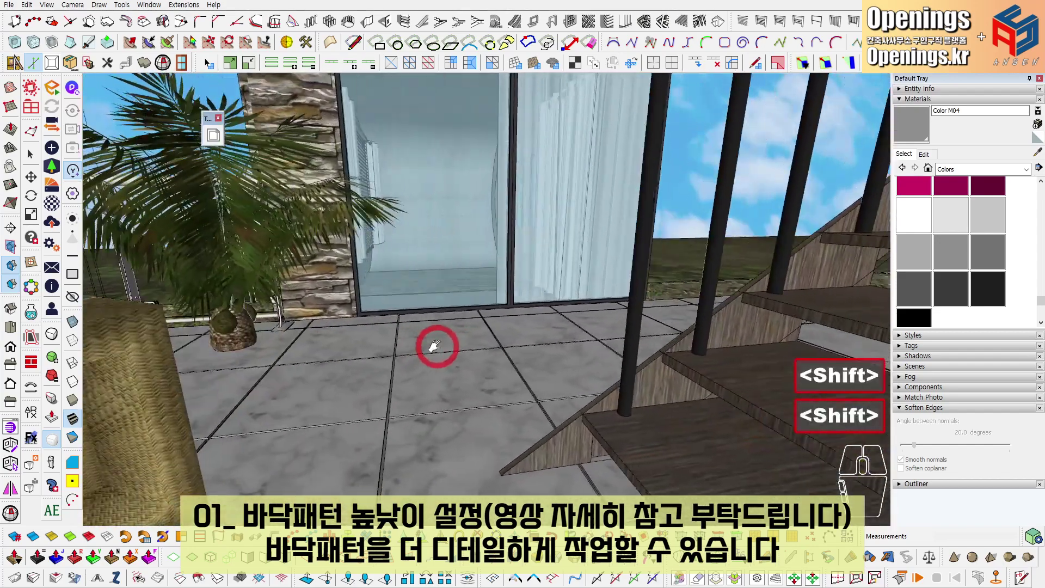
Lighten the joint material Color M04 by setting its HLS lightness to 82.
{"action": "middle_click_drag", "start_coordinate": [454, 351], "coordinate": [435, 353], "text": "shift"}
{"action": "left_click", "coordinate": [932, 155]}
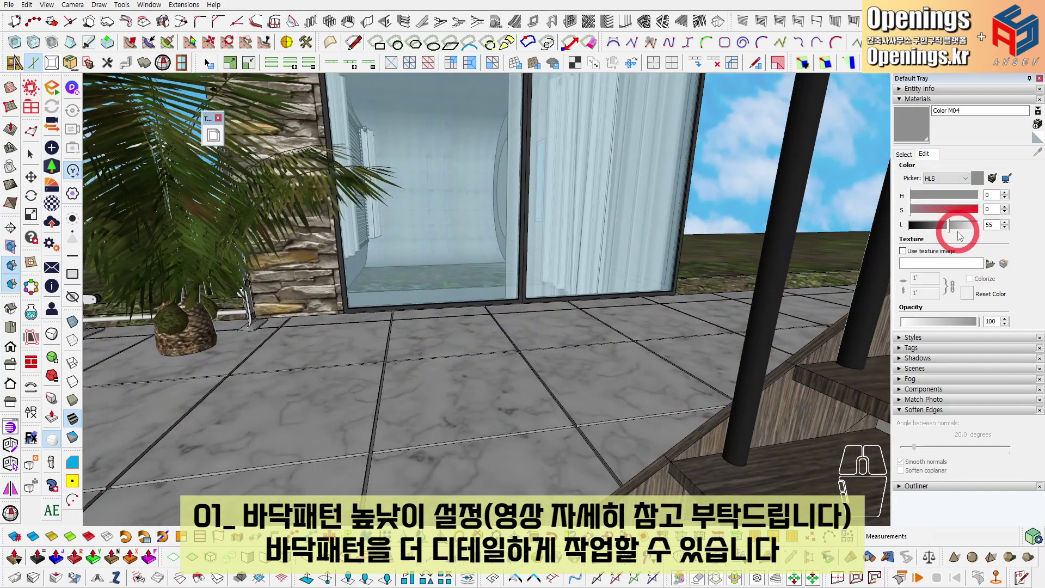
{"action": "left_click_drag", "start_coordinate": [959, 236], "coordinate": [962, 232]}
{"action": "middle_click_drag", "start_coordinate": [478, 348], "coordinate": [605, 371]}
{"action": "key", "text": "space"}
{"action": "middle_click_drag", "start_coordinate": [605, 371], "coordinate": [567, 357], "text": "shift"}
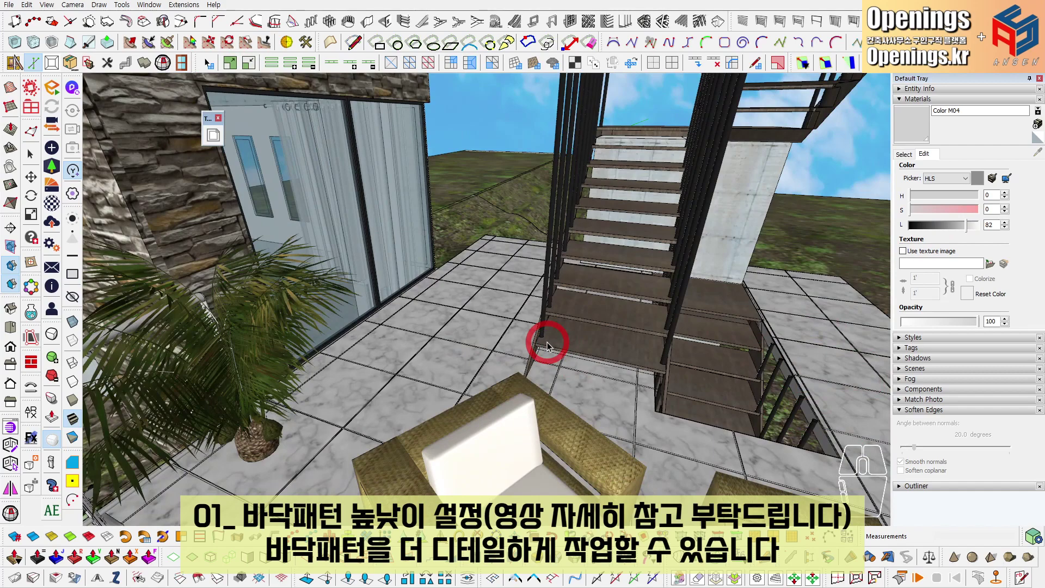
Open the round-ended window panel of the house for editing and select its face with its edges.
{"action": "scroll", "coordinate": [540, 343], "scroll_direction": "down", "scroll_amount": 6}
{"action": "middle_click_drag", "start_coordinate": [492, 350], "coordinate": [626, 215], "text": "shift"}
{"action": "middle_click_drag", "start_coordinate": [514, 275], "coordinate": [450, 252], "text": "shift"}
{"action": "scroll", "coordinate": [566, 228], "scroll_direction": "up", "scroll_amount": 3}
{"action": "double_click", "coordinate": [566, 229]}
{"action": "double_click", "coordinate": [566, 229]}
{"action": "scroll", "coordinate": [567, 228], "scroll_direction": "down", "scroll_amount": 3}
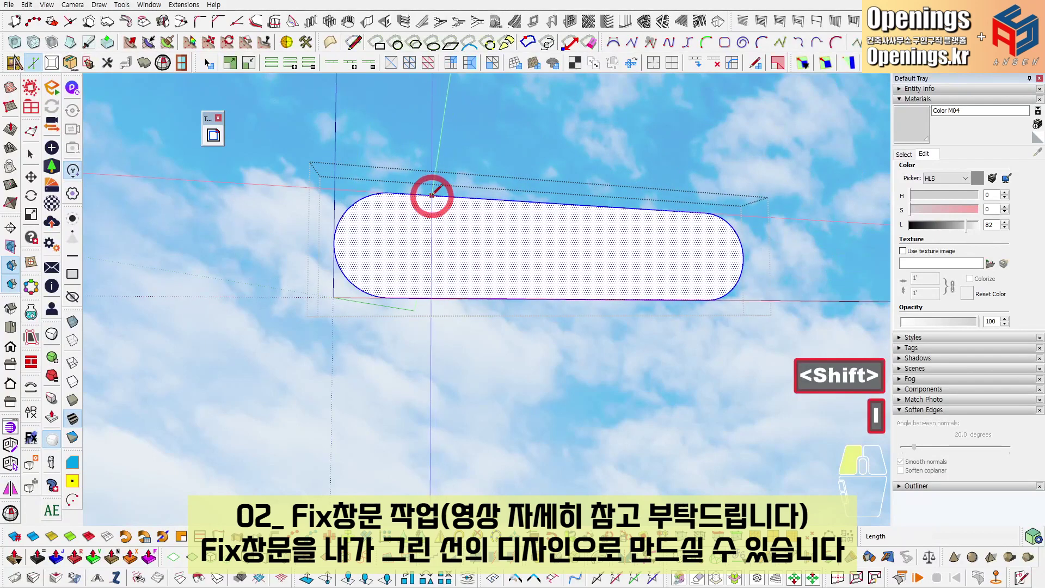
Draw three diagonal division lines across the upper round-ended window face, two of them crossing near its middle.
{"action": "left_click", "coordinate": [570, 298]}
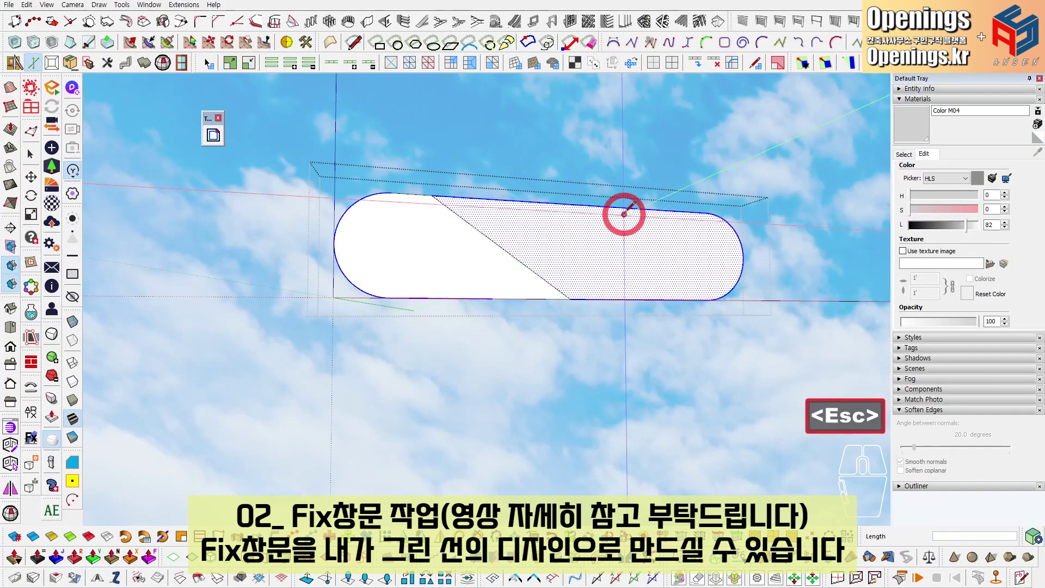
{"action": "left_click", "coordinate": [424, 295]}
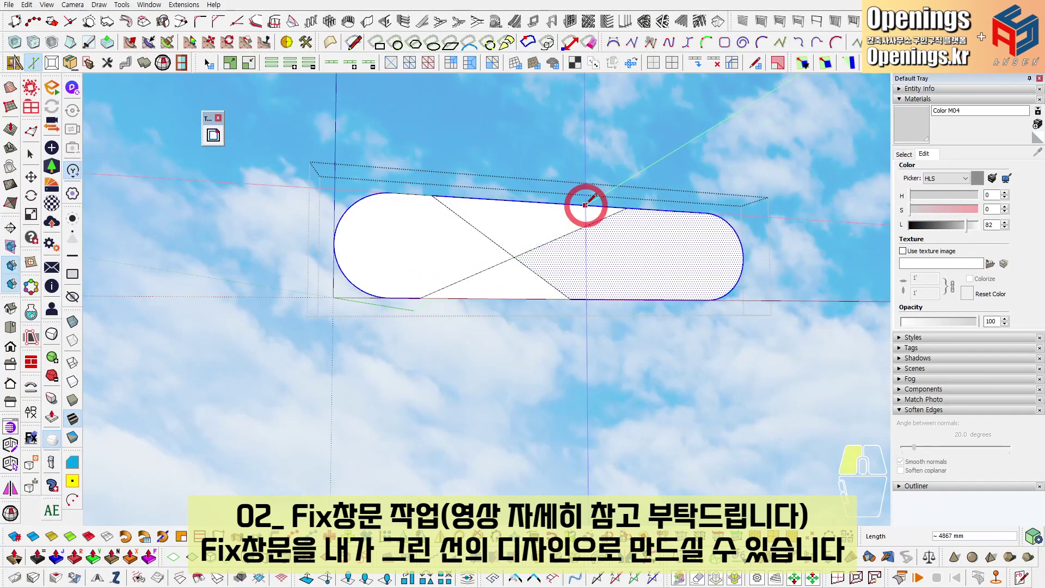
{"action": "key", "text": "space"}
Select the divided upper window face with all its edges and apply TIG Smart Offset with a value of -15.
{"action": "scroll", "coordinate": [584, 254], "scroll_direction": "up", "scroll_amount": 3}
{"action": "triple_click", "coordinate": [548, 252]}
{"action": "middle_click_drag", "start_coordinate": [548, 252], "coordinate": [507, 292], "text": "shift"}
{"action": "scroll", "coordinate": [544, 274], "scroll_direction": "up", "scroll_amount": 3}
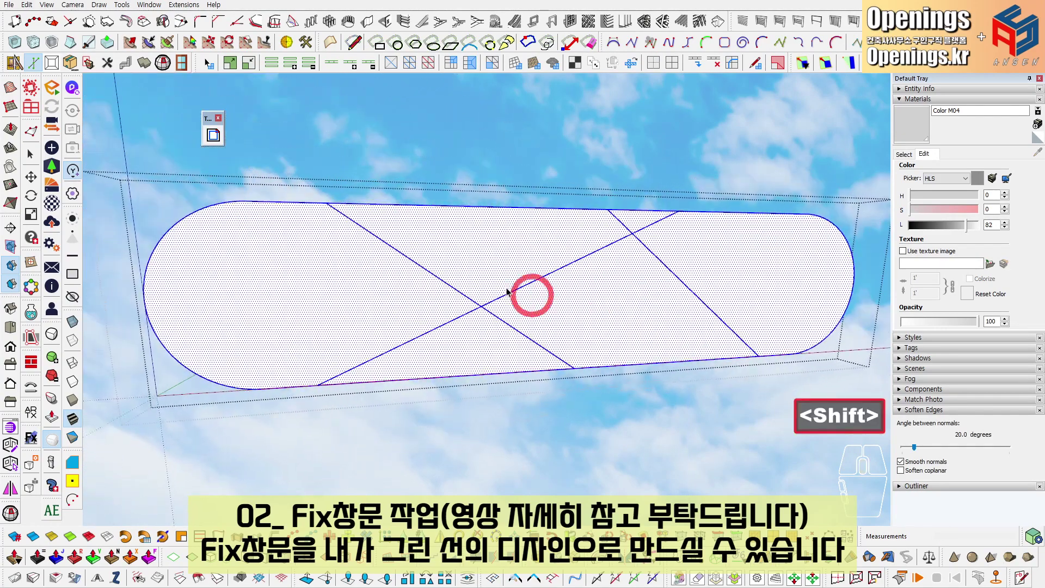
{"action": "left_click", "coordinate": [214, 136]}
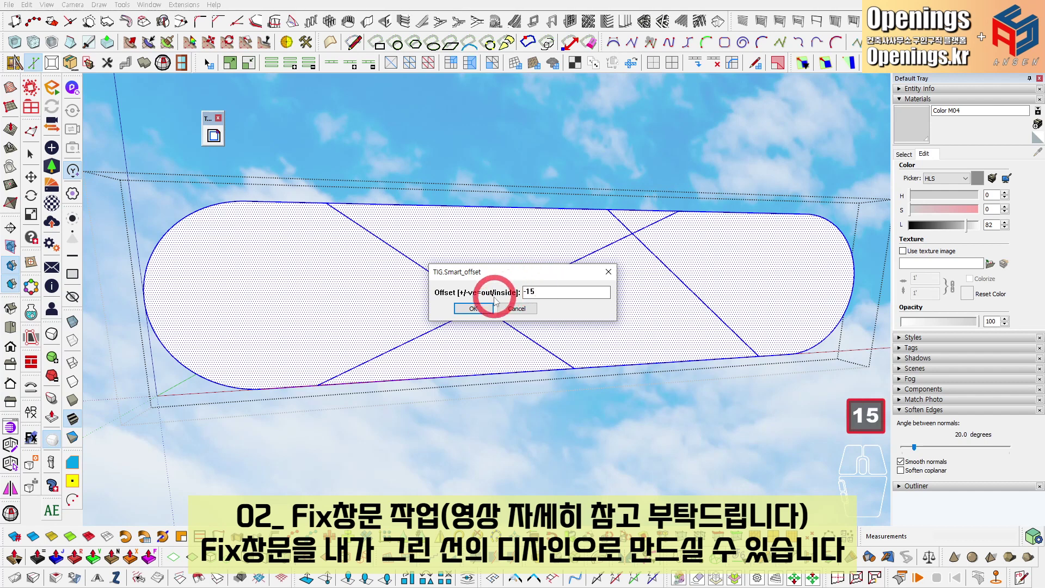
{"action": "left_click", "coordinate": [474, 308]}
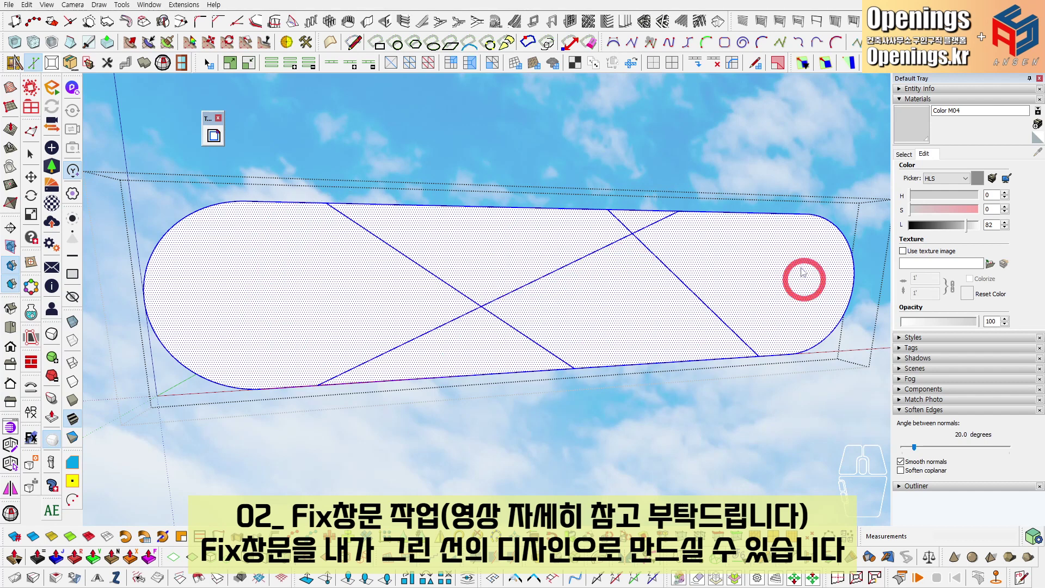
Group the offset frame strips of the upper window separately from the panes and open the group for editing.
{"action": "scroll", "coordinate": [479, 306], "scroll_direction": "up", "scroll_amount": 5}
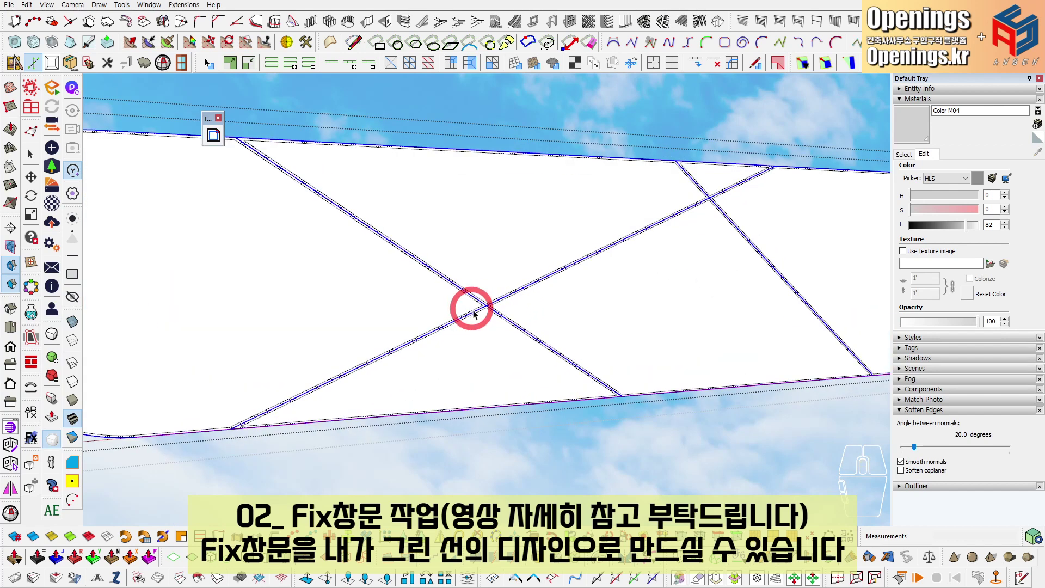
{"action": "right_click", "coordinate": [502, 298]}
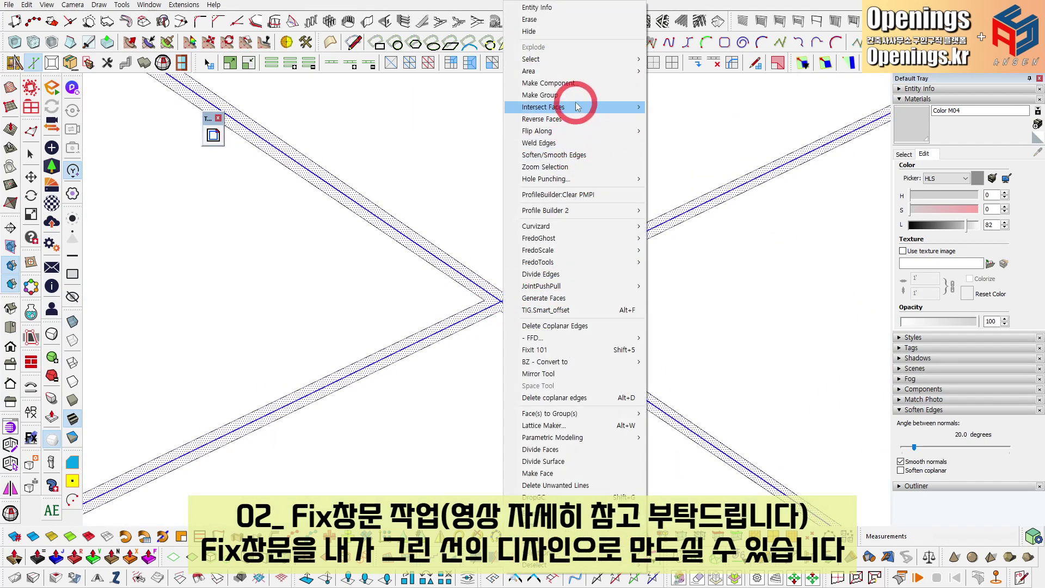
{"action": "left_click", "coordinate": [420, 157]}
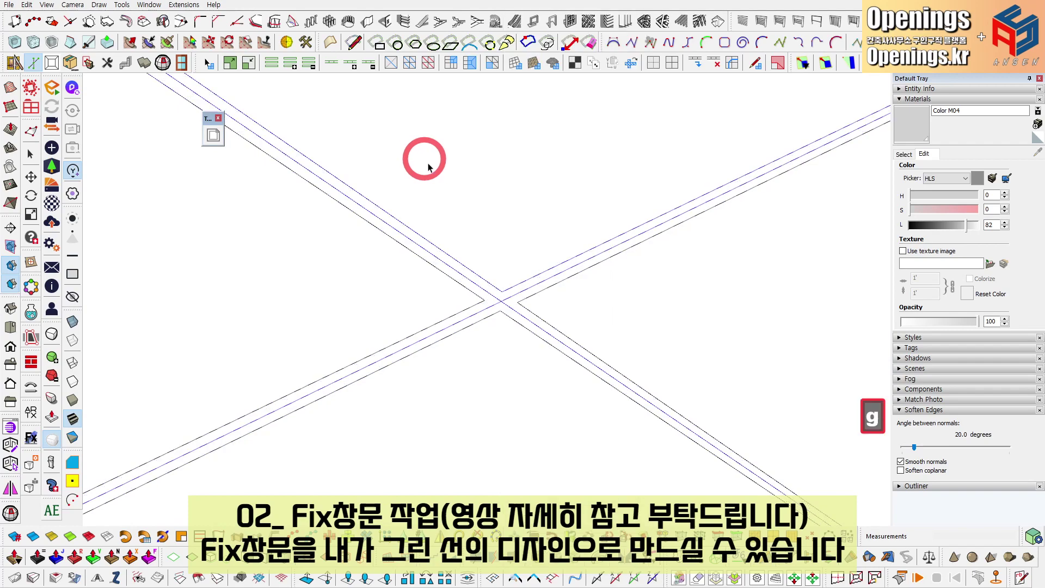
{"action": "scroll", "coordinate": [504, 292], "scroll_direction": "down", "scroll_amount": 2}
{"action": "scroll", "coordinate": [507, 294], "scroll_direction": "up", "scroll_amount": 2}
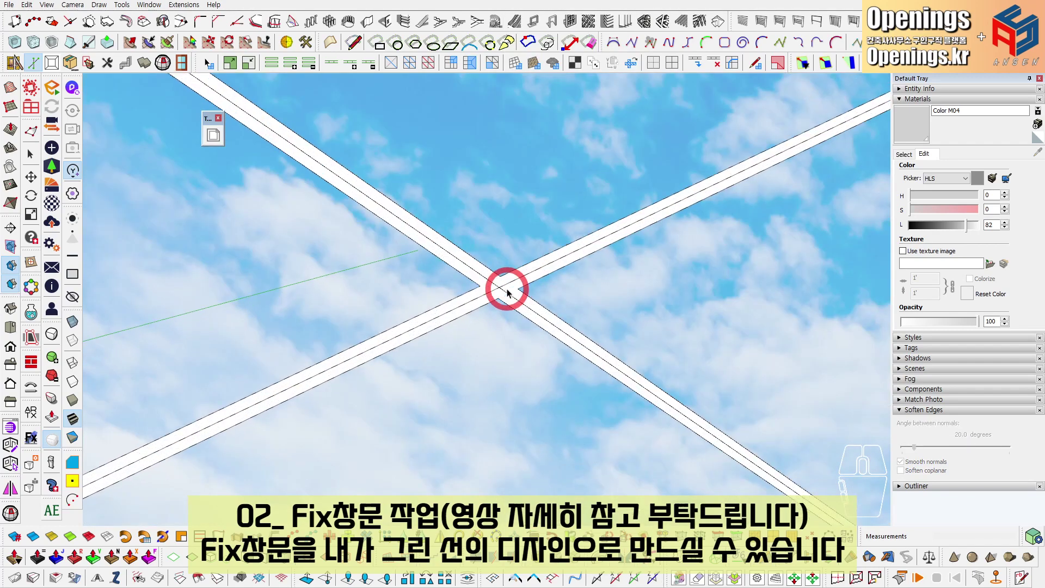
Delete the coplanar centre lines from all of the upper window's frame strips.
{"action": "key", "text": "ctrl+a"}
{"action": "scroll", "coordinate": [479, 302], "scroll_direction": "down", "scroll_amount": 4}
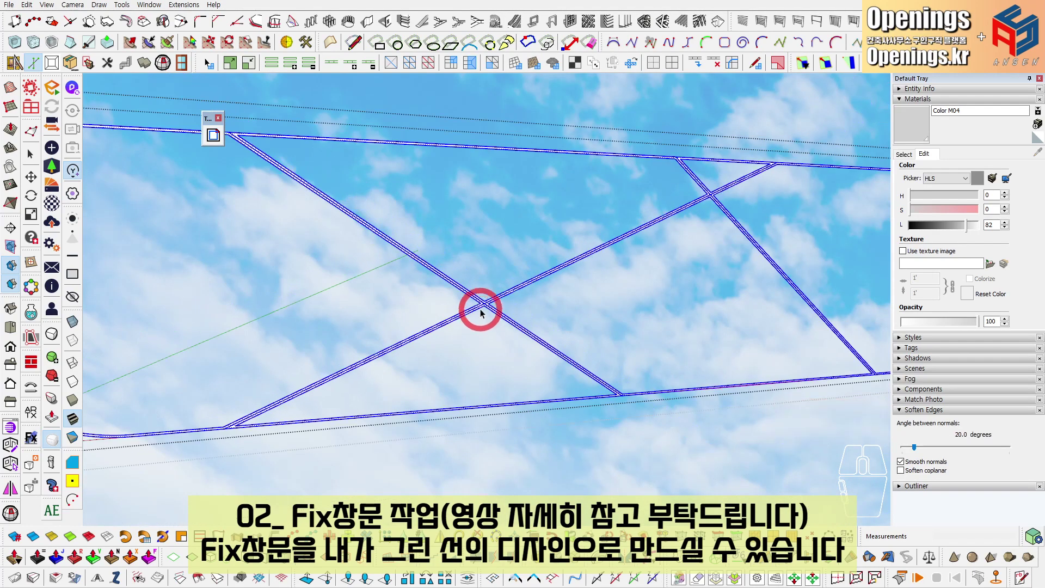
{"action": "scroll", "coordinate": [463, 282], "scroll_direction": "up", "scroll_amount": 4}
{"action": "right_click", "coordinate": [457, 299]}
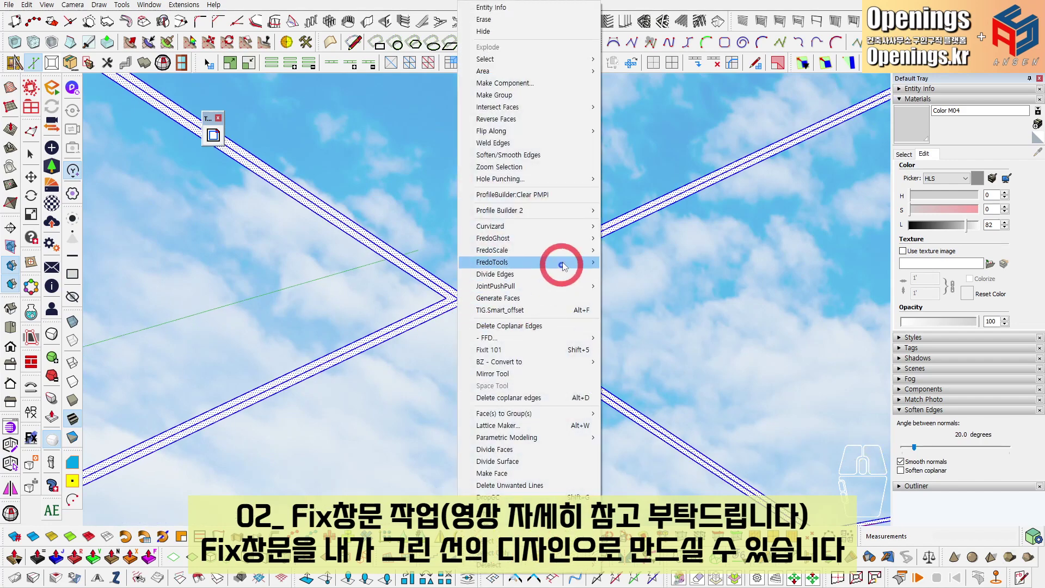
{"action": "left_click", "coordinate": [537, 327]}
{"action": "key", "text": "e"}
{"action": "key", "text": "space"}
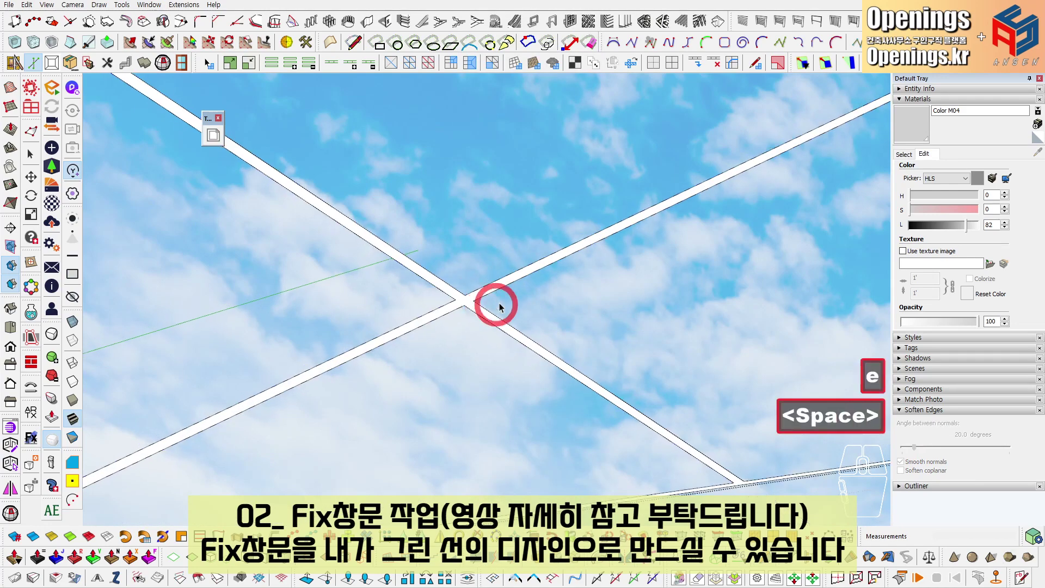
Push/Pull the upper window's frame face to give the frame and its diagonal bars thickness.
{"action": "scroll", "coordinate": [493, 310], "scroll_direction": "down", "scroll_amount": 4}
{"action": "scroll", "coordinate": [466, 333], "scroll_direction": "up", "scroll_amount": 6}
{"action": "scroll", "coordinate": [437, 365], "scroll_direction": "down", "scroll_amount": 4}
{"action": "scroll", "coordinate": [565, 280], "scroll_direction": "up", "scroll_amount": 8}
{"action": "key", "text": "p"}
{"action": "middle_click_drag", "start_coordinate": [548, 268], "coordinate": [522, 245]}
{"action": "key", "text": "space"}
Choose the Translucent Glass Gray material from the Glass and Mirrors collection.
{"action": "left_click", "coordinate": [903, 154]}
{"action": "left_click", "coordinate": [950, 170]}
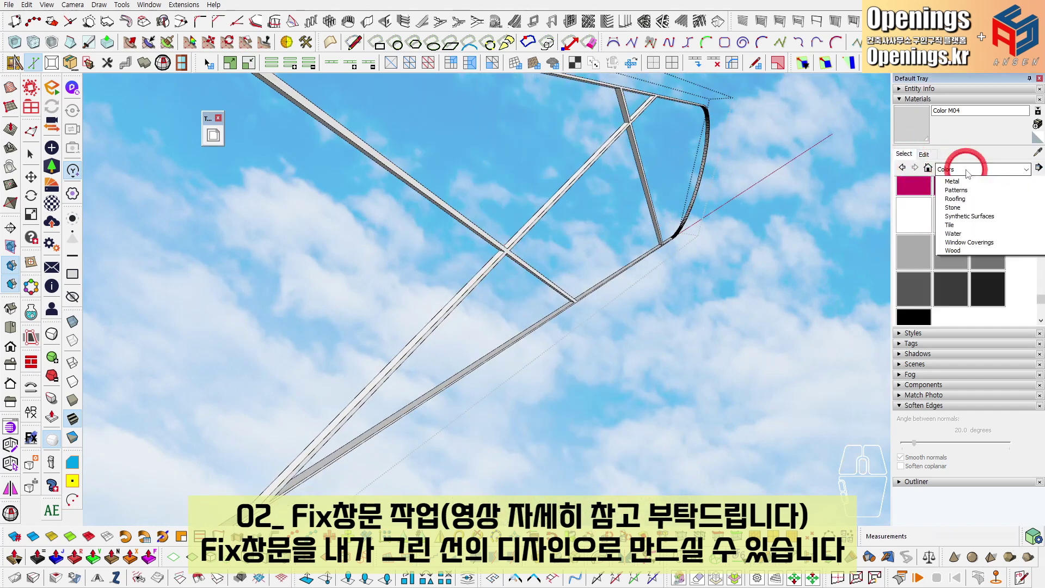
{"action": "left_click", "coordinate": [975, 222]}
{"action": "key", "text": "space"}
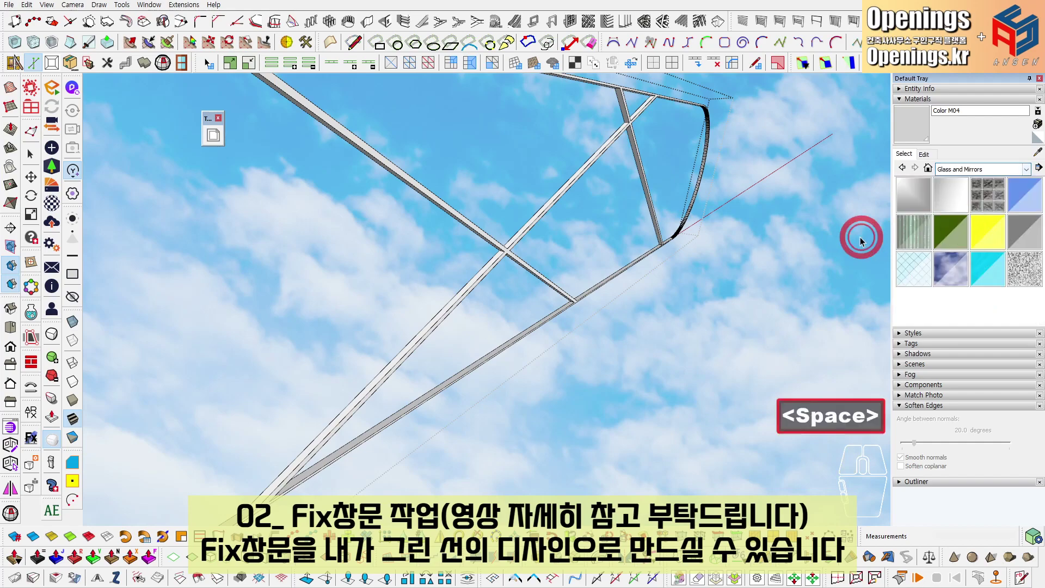
{"action": "left_click", "coordinate": [1021, 231]}
Leave the frame group and paint all panes of the upper window with Translucent Glass Gray.
{"action": "key", "text": "space"}
{"action": "scroll", "coordinate": [626, 401], "scroll_direction": "down", "scroll_amount": 5}
{"action": "key", "text": "Escape"}
{"action": "key", "text": "b"}
{"action": "left_click", "coordinate": [574, 226]}
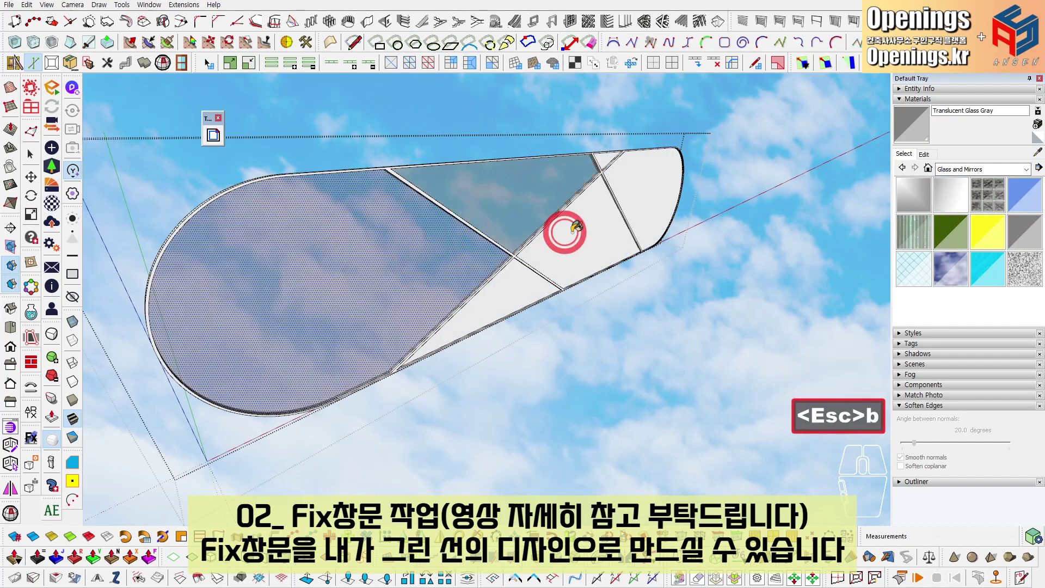
{"action": "key", "text": "b"}
{"action": "scroll", "coordinate": [611, 158], "scroll_direction": "up", "scroll_amount": 2}
{"action": "key", "text": "space"}
{"action": "key", "text": "Escape"}
{"action": "scroll", "coordinate": [497, 187], "scroll_direction": "down", "scroll_amount": 6}
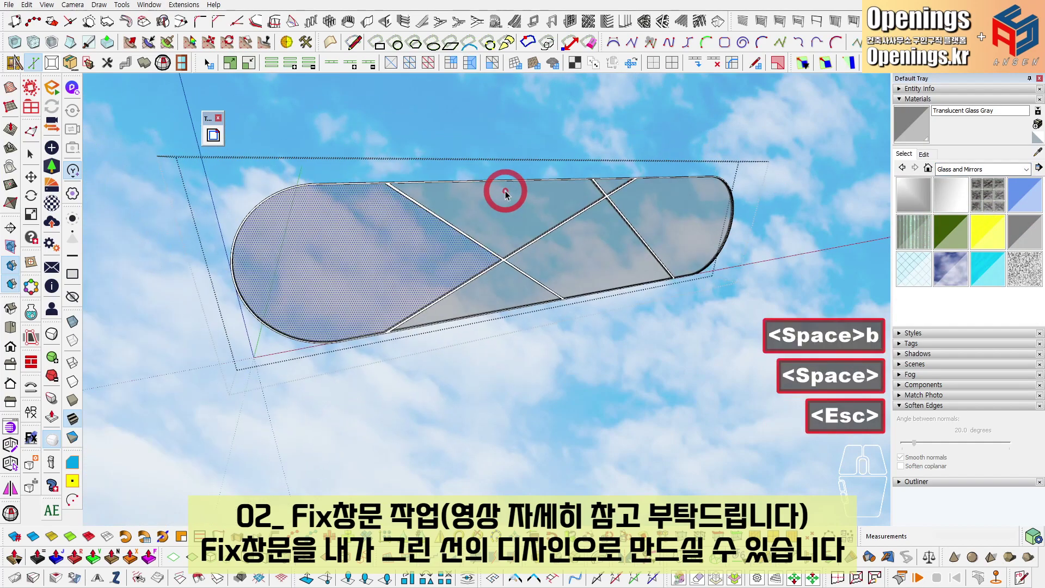
Close the upper window group and sample the Wood_Floor material from the house model.
{"action": "key", "text": "Escape"}
{"action": "key", "text": "b"}
{"action": "scroll", "coordinate": [635, 350], "scroll_direction": "up", "scroll_amount": 6}
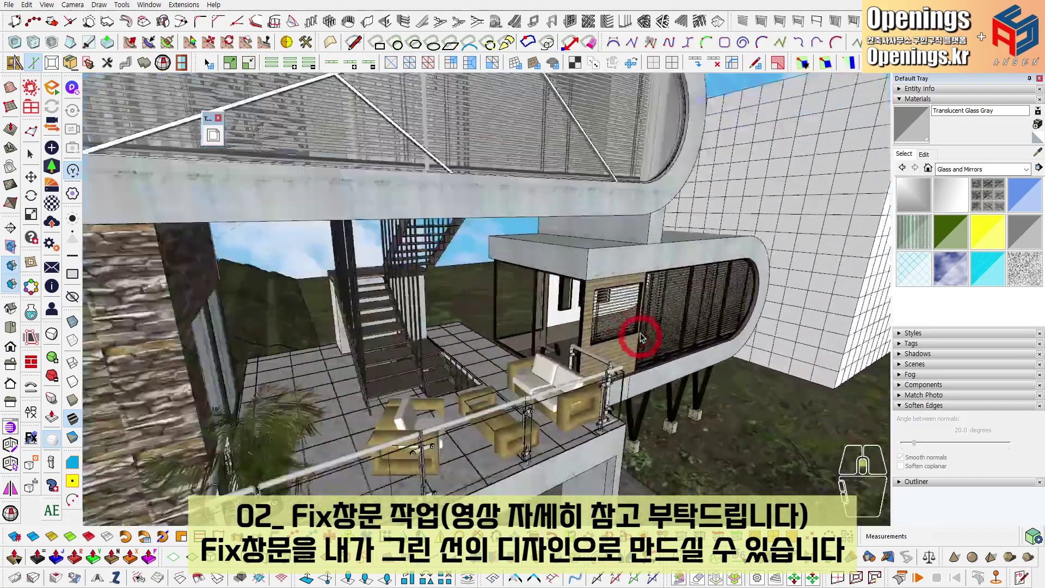
{"action": "key", "text": "alt"}
{"action": "left_click", "coordinate": [588, 251], "text": "alt"}
{"action": "scroll", "coordinate": [625, 310], "scroll_direction": "down", "scroll_amount": 5}
Paint the upper window's frame and diagonal bars with Wood_Floor and close the open groups.
{"action": "key", "text": "space"}
{"action": "key", "text": "shift"}
{"action": "scroll", "coordinate": [448, 200], "scroll_direction": "up", "scroll_amount": 8}
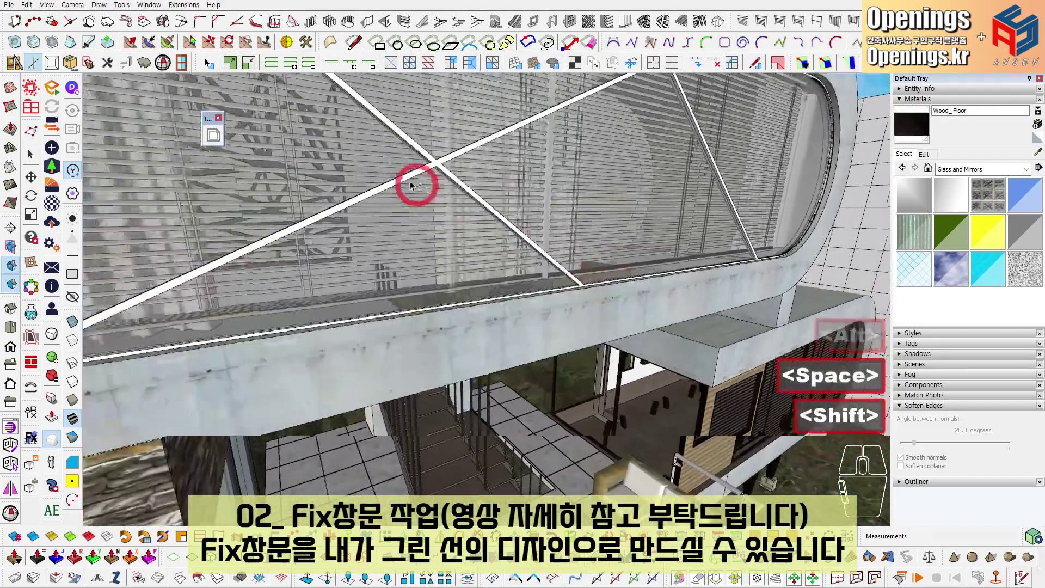
{"action": "key", "text": "b"}
{"action": "left_click", "coordinate": [447, 153]}
{"action": "scroll", "coordinate": [455, 170], "scroll_direction": "down", "scroll_amount": 6}
{"action": "key", "text": "space"}
{"action": "key", "text": "Escape"}
{"action": "key", "text": "Escape"}
{"action": "key", "text": "Escape"}
Divide the lower round-ended window face into three bays with copied vertical edges and erase the surplus edge at its rounded end.
{"action": "key", "text": "shift"}
{"action": "key", "text": "shift"}
{"action": "scroll", "coordinate": [452, 193], "scroll_direction": "down", "scroll_amount": 3}
{"action": "middle_click_drag", "start_coordinate": [452, 193], "coordinate": [618, 238]}
{"action": "key", "text": "shift"}
{"action": "scroll", "coordinate": [553, 175], "scroll_direction": "down", "scroll_amount": 3}
{"action": "scroll", "coordinate": [539, 271], "scroll_direction": "up", "scroll_amount": 5}
{"action": "scroll", "coordinate": [523, 268], "scroll_direction": "up", "scroll_amount": 5}
{"action": "left_click", "coordinate": [523, 268]}
{"action": "scroll", "coordinate": [537, 242], "scroll_direction": "down", "scroll_amount": 2}
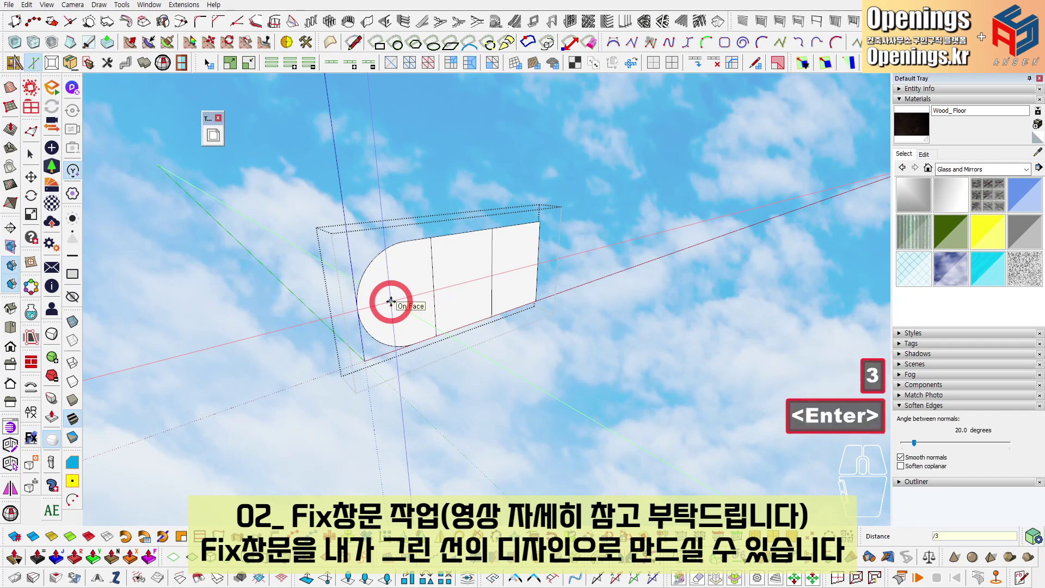
{"action": "key", "text": "e"}
{"action": "left_click_drag", "start_coordinate": [357, 248], "coordinate": [368, 336]}
Select the lower window's three bays with their edges and apply TIG Smart Offset with the preset value.
{"action": "middle_click_drag", "start_coordinate": [402, 320], "coordinate": [475, 274]}
{"action": "scroll", "coordinate": [460, 281], "scroll_direction": "up", "scroll_amount": 1}
{"action": "triple_click", "coordinate": [462, 277]}
{"action": "scroll", "coordinate": [461, 277], "scroll_direction": "up", "scroll_amount": 1}
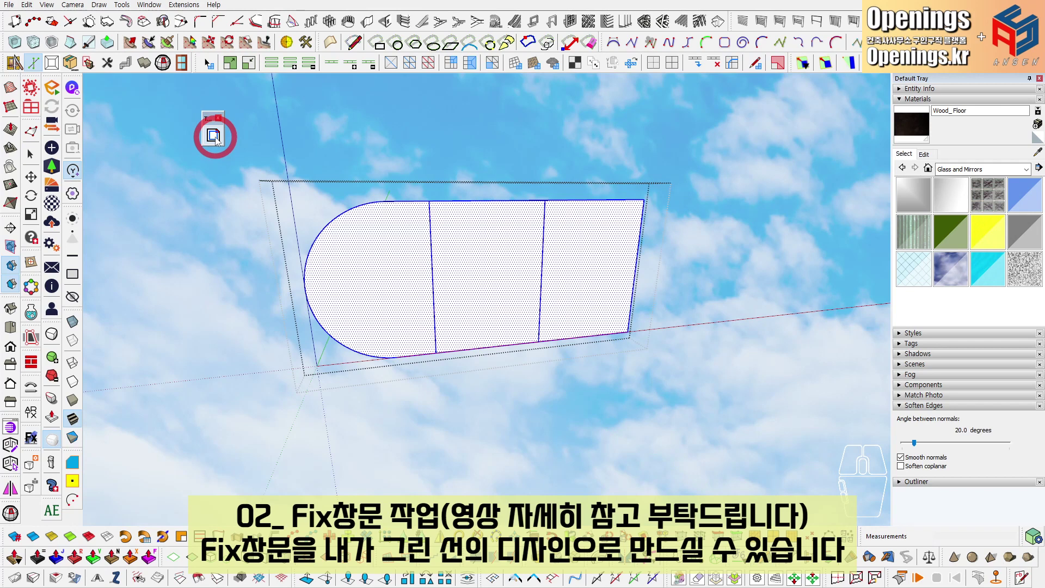
{"action": "left_click", "coordinate": [214, 136]}
{"action": "key", "text": "Return"}
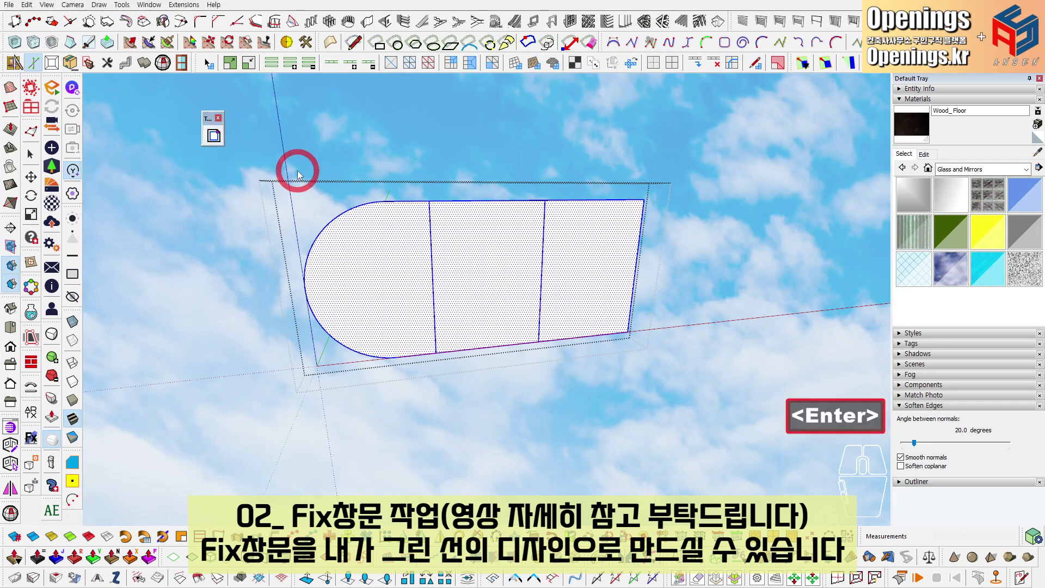
Group the offset frame strips of the lower window separately from its panes.
{"action": "left_click", "coordinate": [431, 239]}
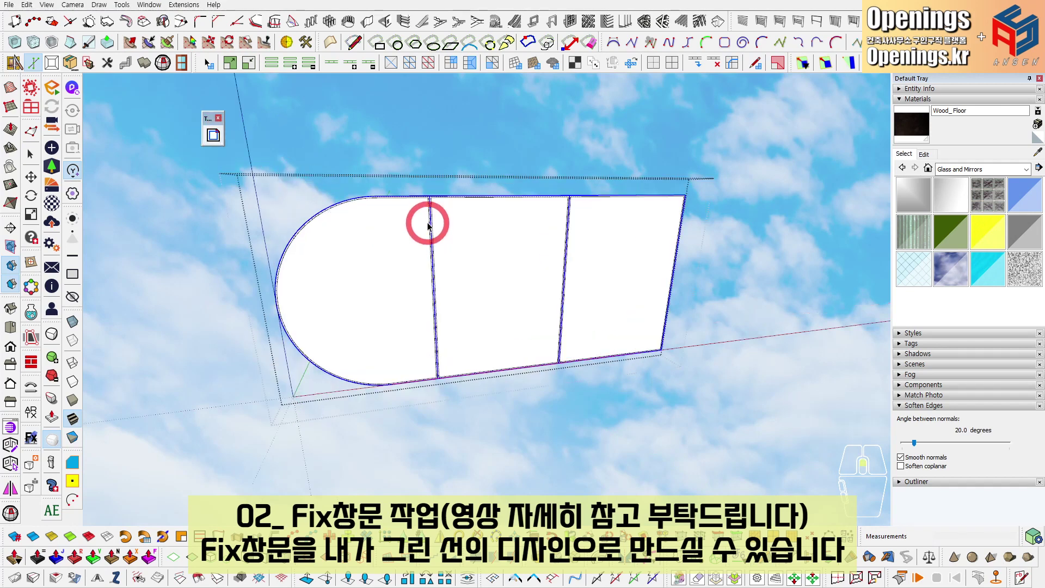
{"action": "scroll", "coordinate": [427, 222], "scroll_direction": "up", "scroll_amount": 5}
{"action": "right_click", "coordinate": [434, 191]}
{"action": "key", "text": "g"}
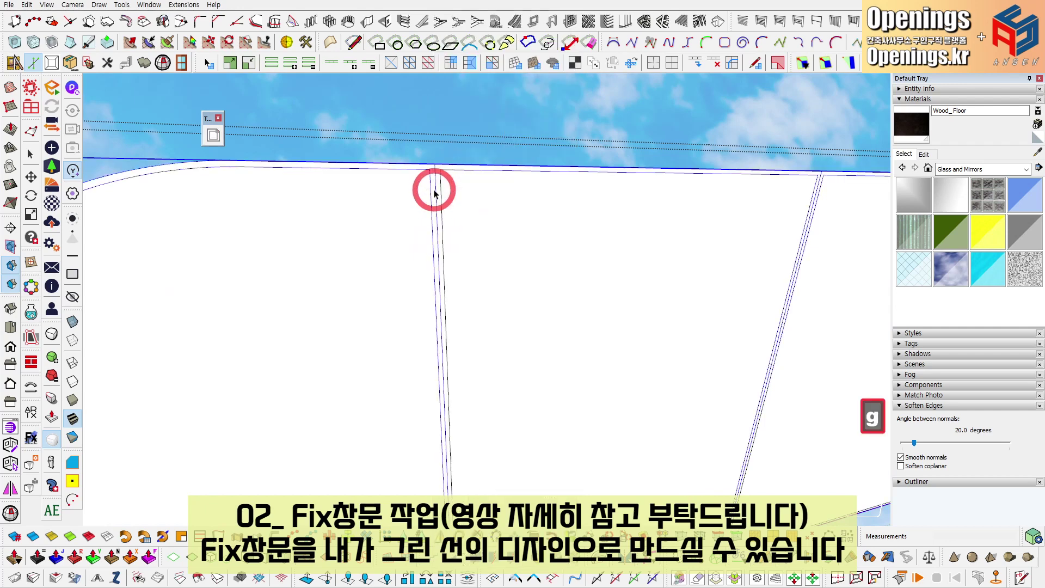
Delete the coplanar edges inside the lower window's frame strips and erase the leftover edge at the upper mullion joint.
{"action": "right_click", "coordinate": [435, 188]}
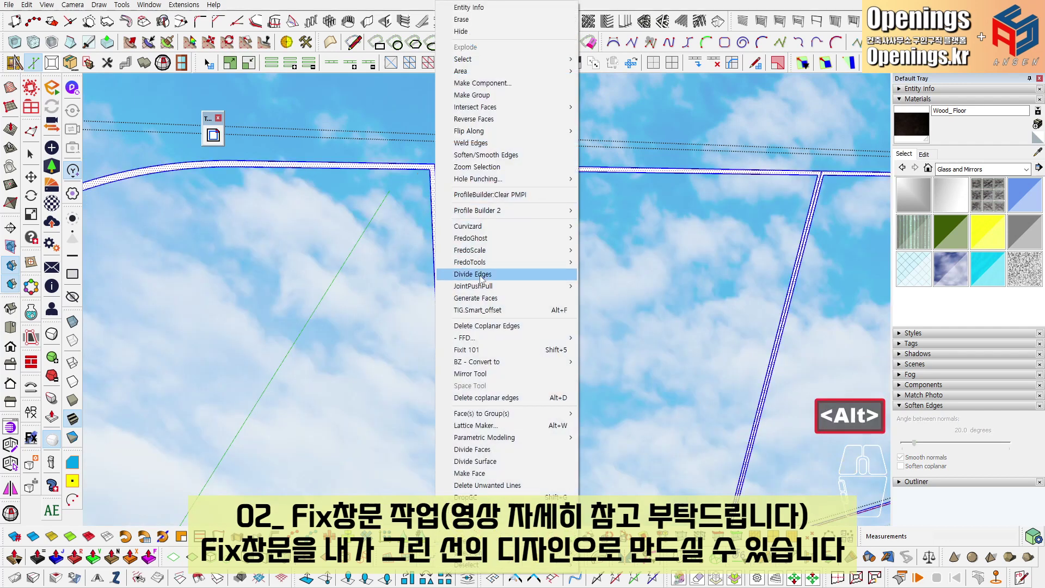
{"action": "left_click", "coordinate": [505, 326]}
{"action": "scroll", "coordinate": [434, 207], "scroll_direction": "up", "scroll_amount": 1}
{"action": "key", "text": "e"}
{"action": "left_click", "coordinate": [435, 177]}
{"action": "key", "text": "space"}
Push/Pull the lower window's frame face to give the frame and its mullions thickness.
{"action": "scroll", "coordinate": [434, 179], "scroll_direction": "down", "scroll_amount": 4}
{"action": "mouse_move", "coordinate": [435, 179]}
{"action": "middle_mouse_down"}
{"action": "mouse_move", "coordinate": [455, 223]}
{"action": "mouse_move", "coordinate": [495, 240]}
{"action": "mouse_move", "coordinate": [513, 182]}
{"action": "mouse_move", "coordinate": [464, 151]}
{"action": "mouse_move", "coordinate": [566, 191]}
{"action": "middle_mouse_up"}
{"action": "key", "text": "ctrl+a"}
{"action": "key", "text": "p"}
{"action": "left_click", "coordinate": [389, 203]}
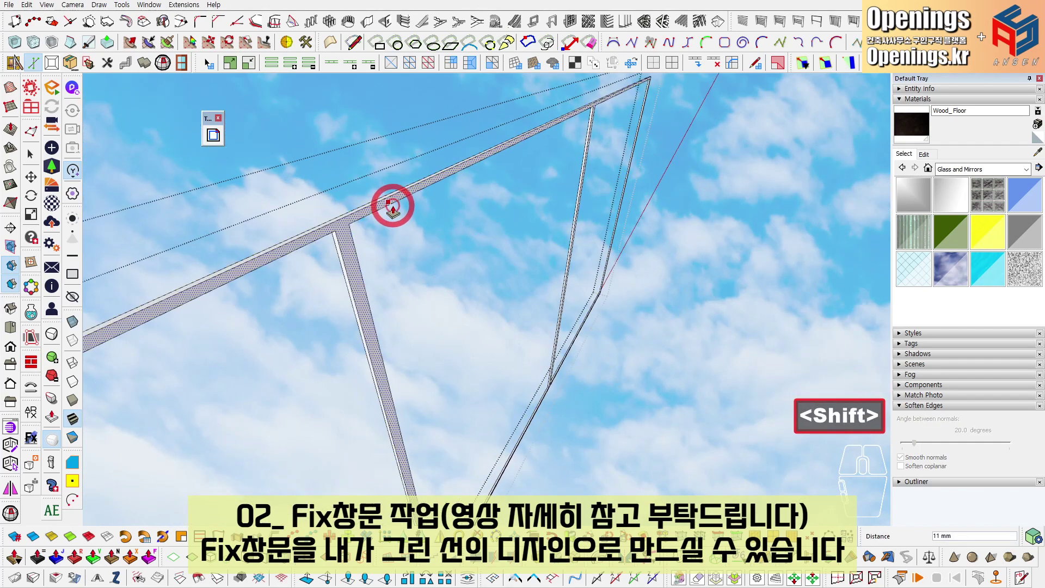
{"action": "left_click", "coordinate": [399, 211]}
{"action": "middle_click_drag", "start_coordinate": [400, 212], "coordinate": [294, 234]}
{"action": "key", "text": "space"}
Adjust the frame face near the lower window's far upper corner with Push/Pull.
{"action": "scroll", "coordinate": [691, 216], "scroll_direction": "up", "scroll_amount": 2}
{"action": "left_click", "coordinate": [728, 201]}
{"action": "key", "text": "p"}
{"action": "left_click", "coordinate": [717, 203]}
{"action": "left_click", "coordinate": [715, 203]}
{"action": "key", "text": "space"}
Select the whole lower window frame, paint it with Wood_Floor and close its group.
{"action": "scroll", "coordinate": [702, 212], "scroll_direction": "down", "scroll_amount": 2}
{"action": "mouse_move", "coordinate": [248, 199]}
{"action": "middle_mouse_down"}
{"action": "mouse_move", "coordinate": [321, 229]}
{"action": "mouse_move", "coordinate": [247, 241]}
{"action": "middle_mouse_up"}
{"action": "triple_click", "coordinate": [250, 199]}
{"action": "key", "text": "b"}
{"action": "left_click", "coordinate": [250, 192]}
{"action": "key", "text": "space"}
{"action": "key", "text": "Escape"}
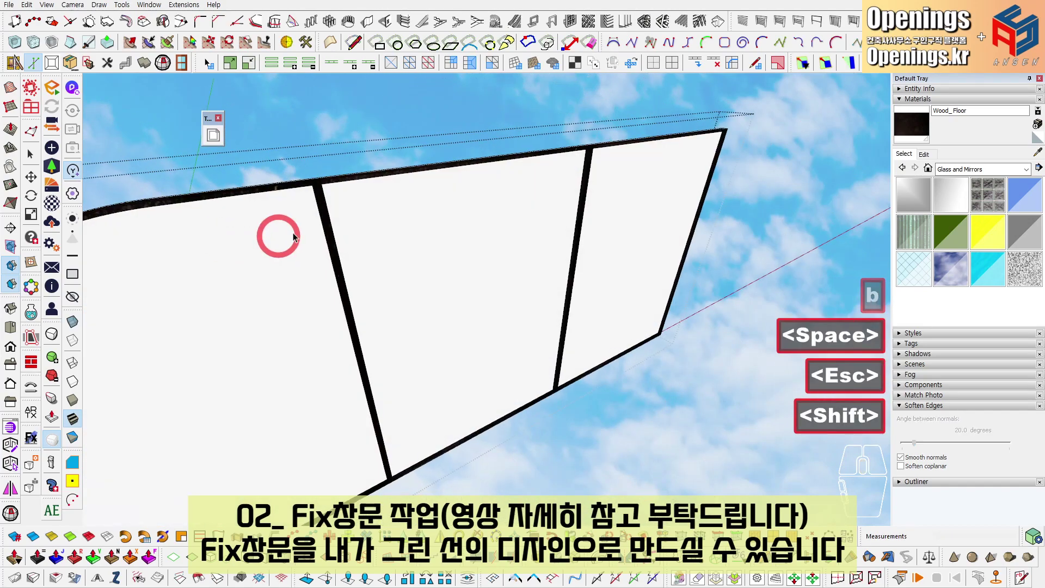
Close the lower window and sample Translucent Glass Gray from the upper window's glazing.
{"action": "scroll", "coordinate": [359, 242], "scroll_direction": "down", "scroll_amount": 5}
{"action": "key", "text": "Escape"}
{"action": "key", "text": "Escape"}
{"action": "key", "text": "b"}
{"action": "middle_click_drag", "start_coordinate": [479, 161], "coordinate": [472, 237], "text": "shift"}
{"action": "left_click", "coordinate": [565, 113], "text": "alt"}
{"action": "middle_click_drag", "start_coordinate": [442, 313], "coordinate": [478, 250], "text": "shift"}
Reopen the lower window, paint its three panes with Translucent Glass Gray and close the groups.
{"action": "key", "text": "space"}
{"action": "scroll", "coordinate": [477, 250], "scroll_direction": "up", "scroll_amount": 2}
{"action": "double_click", "coordinate": [477, 252]}
{"action": "double_click", "coordinate": [476, 251]}
{"action": "left_click", "coordinate": [352, 293]}
{"action": "left_click", "coordinate": [524, 247]}
{"action": "key", "text": "space"}
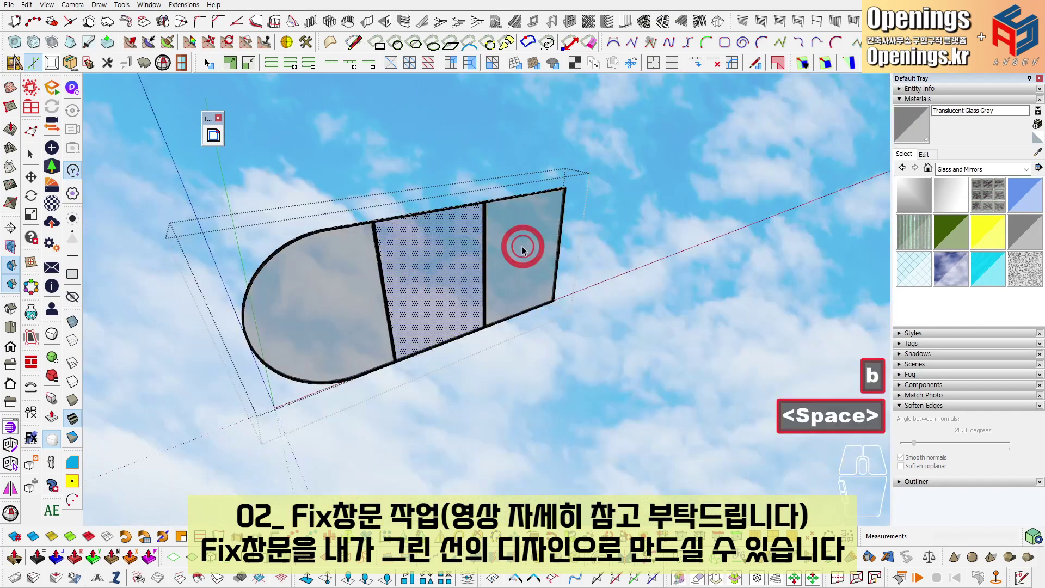
{"action": "key", "text": "Escape"}
{"action": "key", "text": "Escape"}
Examine both finished fixed windows on the house facade and the gridded tower beside it.
{"action": "scroll", "coordinate": [521, 248], "scroll_direction": "down", "scroll_amount": 4}
{"action": "middle_click_drag", "start_coordinate": [508, 285], "coordinate": [457, 245]}
{"action": "mouse_move", "coordinate": [458, 245]}
{"action": "middle_mouse_down", "text": "shift"}
{"action": "mouse_move", "coordinate": [436, 283]}
{"action": "mouse_move", "coordinate": [482, 214]}
{"action": "middle_mouse_up", "text": "shift"}
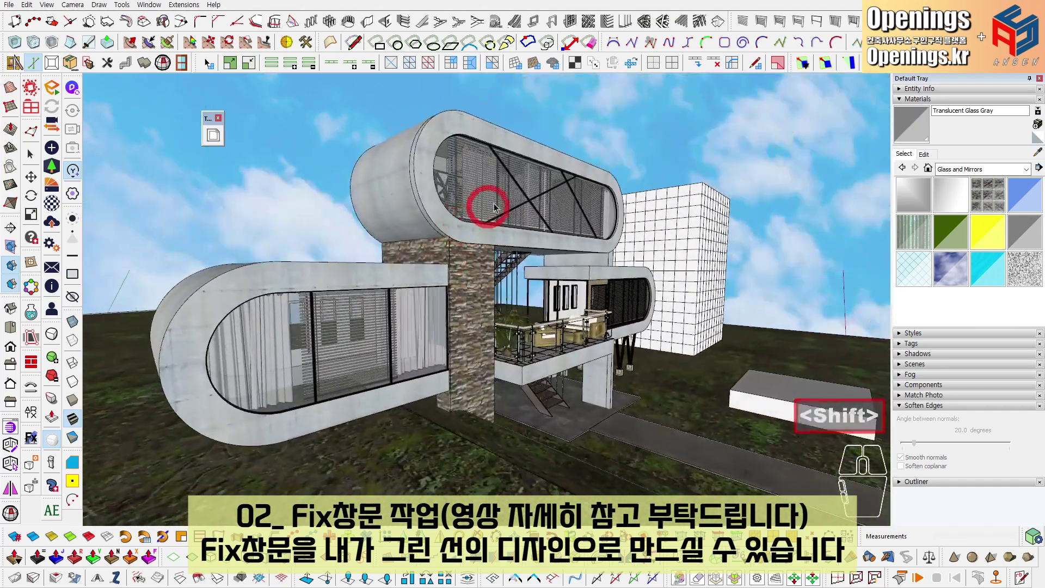
{"action": "scroll", "coordinate": [544, 240], "scroll_direction": "down", "scroll_amount": 2}
{"action": "middle_click_drag", "start_coordinate": [544, 240], "coordinate": [406, 308]}
{"action": "scroll", "coordinate": [479, 291], "scroll_direction": "up", "scroll_amount": 3}
{"action": "middle_click_drag", "start_coordinate": [302, 338], "coordinate": [396, 315], "text": "shift"}
{"action": "scroll", "coordinate": [457, 301], "scroll_direction": "down", "scroll_amount": 2}
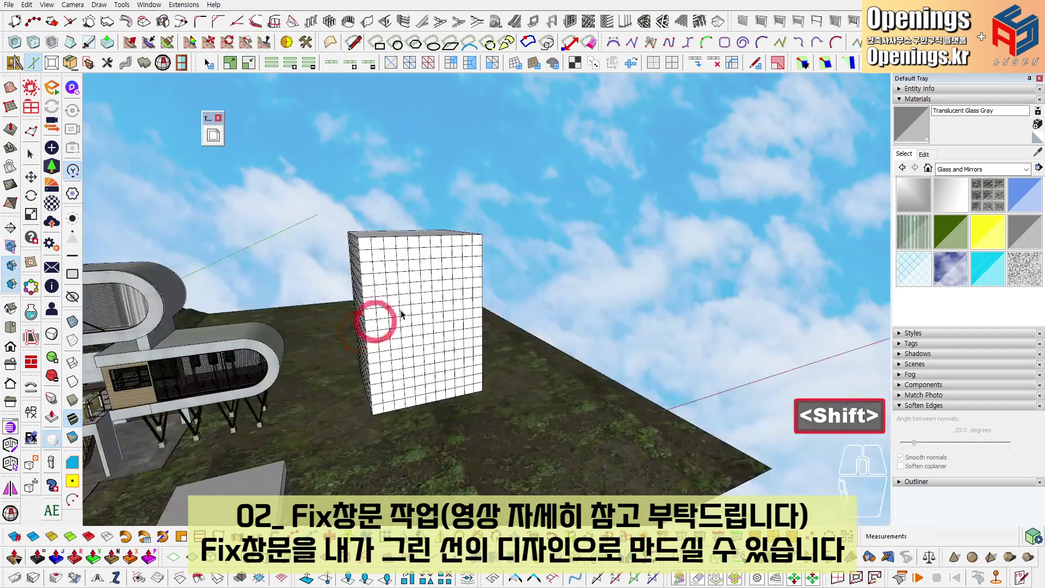
Open the tower's gridded wall for editing and apply TIG Smart Offset to all of its panels.
{"action": "scroll", "coordinate": [405, 256], "scroll_direction": "up", "scroll_amount": 5}
{"action": "triple_click", "coordinate": [326, 241]}
{"action": "scroll", "coordinate": [326, 241], "scroll_direction": "down", "scroll_amount": 2}
{"action": "middle_click_drag", "start_coordinate": [326, 242], "coordinate": [467, 242], "text": "shift"}
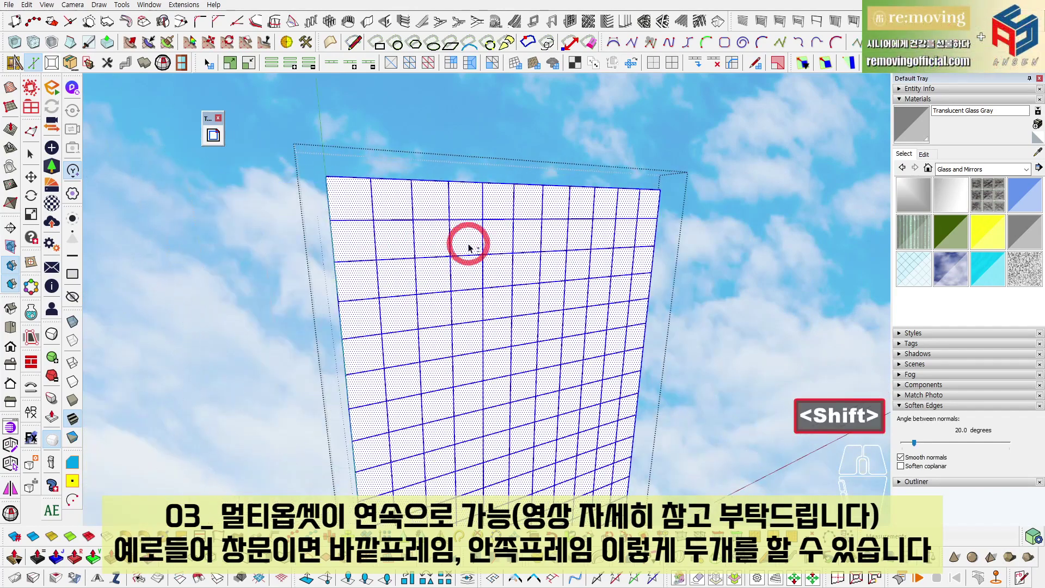
{"action": "scroll", "coordinate": [464, 237], "scroll_direction": "up", "scroll_amount": 4}
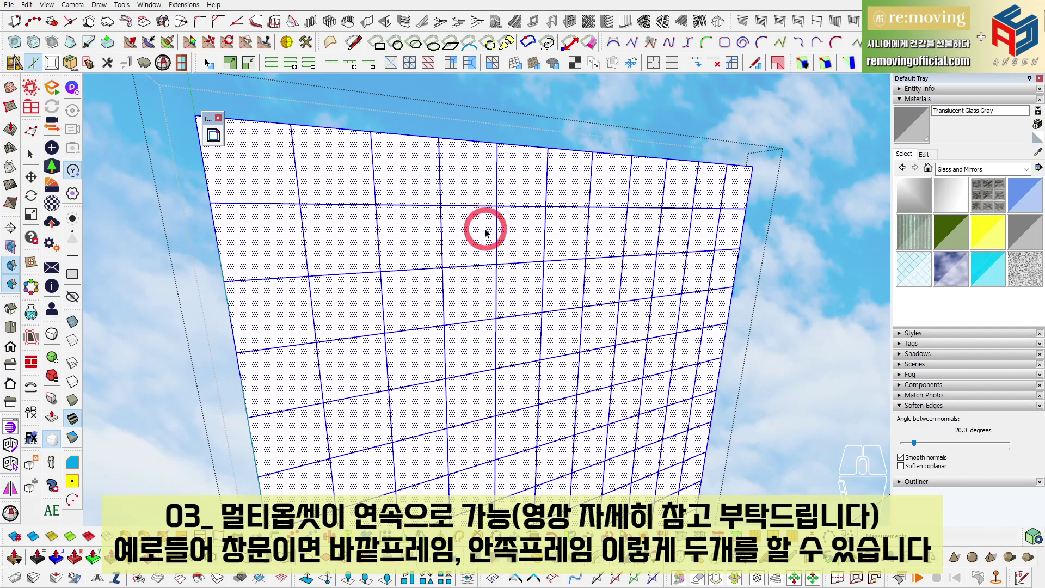
{"action": "middle_click_drag", "start_coordinate": [392, 238], "coordinate": [473, 255], "text": "shift"}
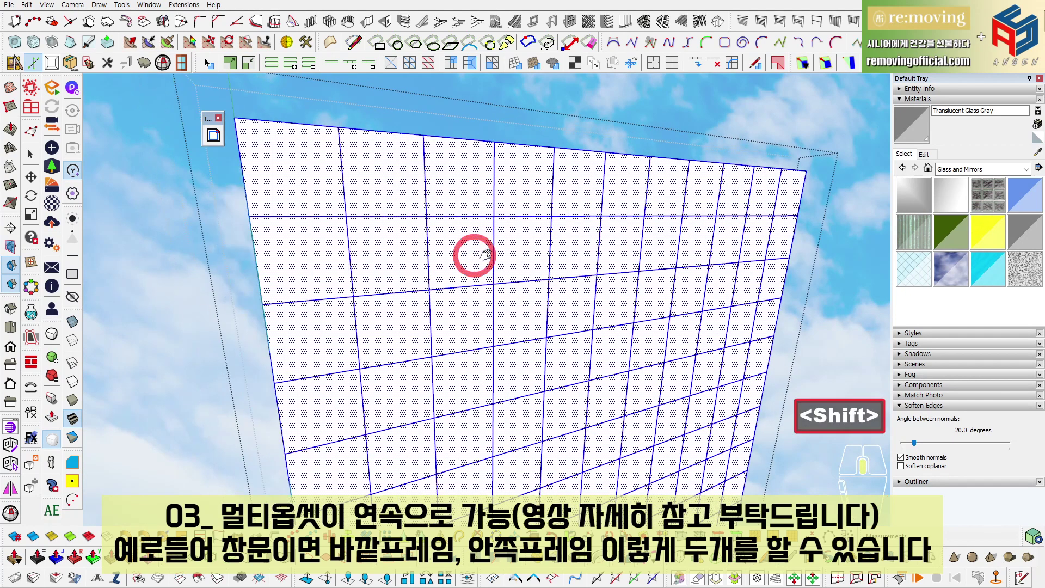
{"action": "scroll", "coordinate": [473, 253], "scroll_direction": "up", "scroll_amount": 2}
{"action": "triple_click", "coordinate": [453, 237]}
{"action": "key", "text": "f"}
{"action": "key", "text": "Return"}
{"action": "scroll", "coordinate": [381, 219], "scroll_direction": "up", "scroll_amount": 5}
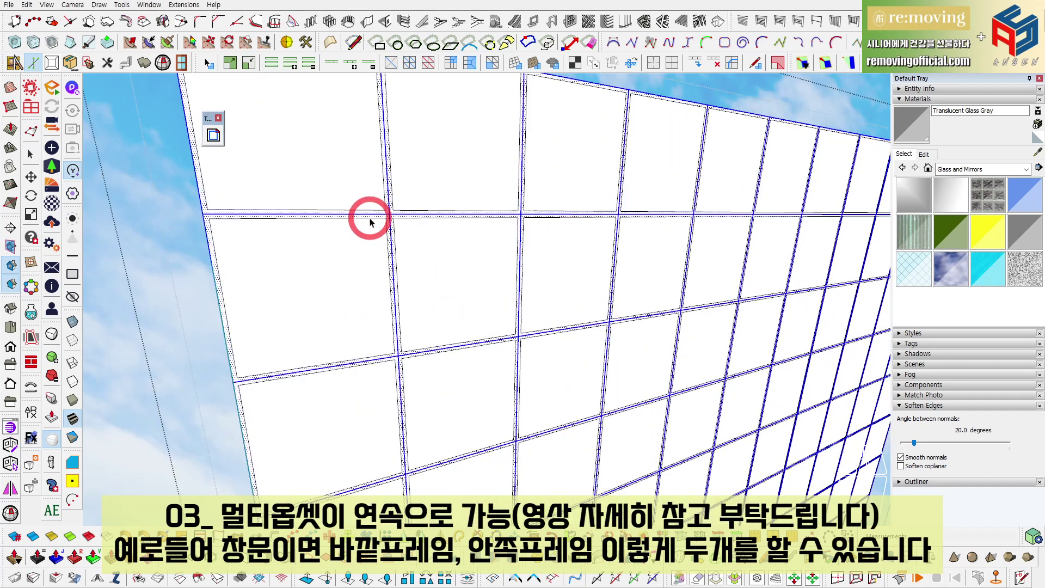
Group the tower wall's offset frame strips and delete the coplanar edges inside them.
{"action": "key", "text": "g"}
{"action": "triple_click", "coordinate": [388, 218]}
{"action": "right_click", "coordinate": [385, 216]}
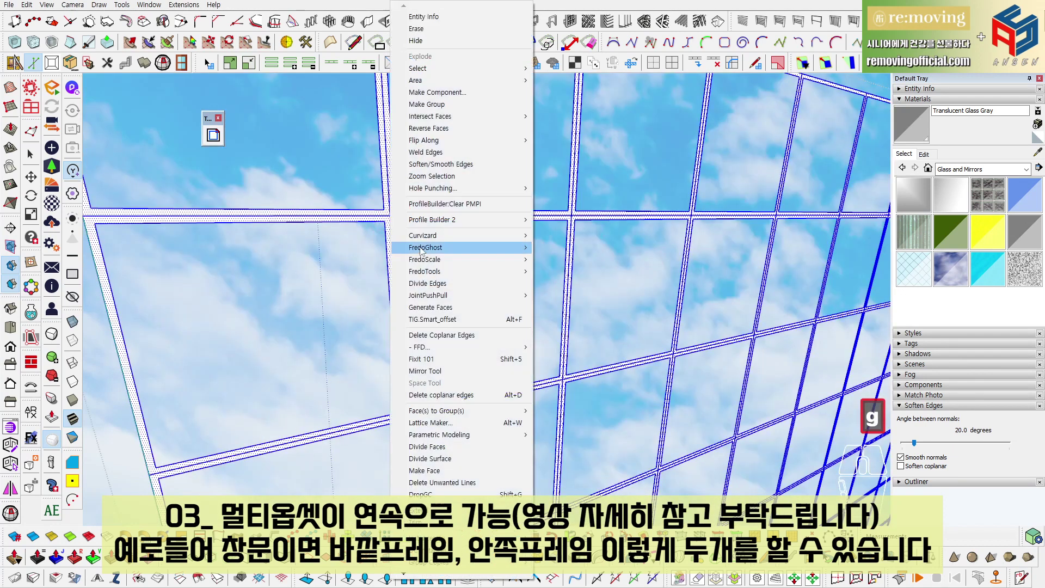
{"action": "left_click", "coordinate": [451, 336]}
Extrude the tower wall's grouped outer frame grid with Push/Pull to give it depth and close the frame group.
{"action": "middle_click_drag", "start_coordinate": [396, 216], "coordinate": [455, 289], "text": "shift"}
{"action": "key", "text": "space"}
{"action": "scroll", "coordinate": [452, 278], "scroll_direction": "up", "scroll_amount": 2}
{"action": "key", "text": "p"}
{"action": "left_click", "coordinate": [462, 284]}
{"action": "key", "text": "Return"}
{"action": "key", "text": "Escape"}
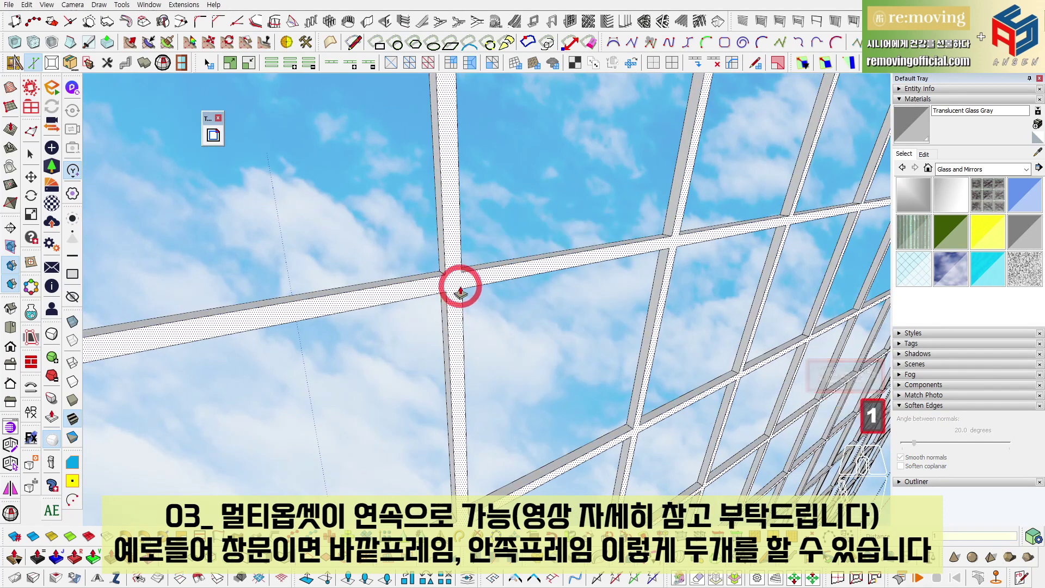
{"action": "key", "text": "Return"}
{"action": "middle_click_drag", "start_coordinate": [460, 287], "coordinate": [180, 343]}
{"action": "key", "text": "space"}
{"action": "key", "text": "Escape"}
Select all panels recessed behind the tower's outer frame and apply TIG Smart Offset with -10 mm.
{"action": "middle_click_drag", "start_coordinate": [378, 298], "coordinate": [278, 286]}
{"action": "middle_click_drag", "start_coordinate": [278, 286], "coordinate": [453, 336], "text": "shift"}
{"action": "double_click", "coordinate": [415, 284]}
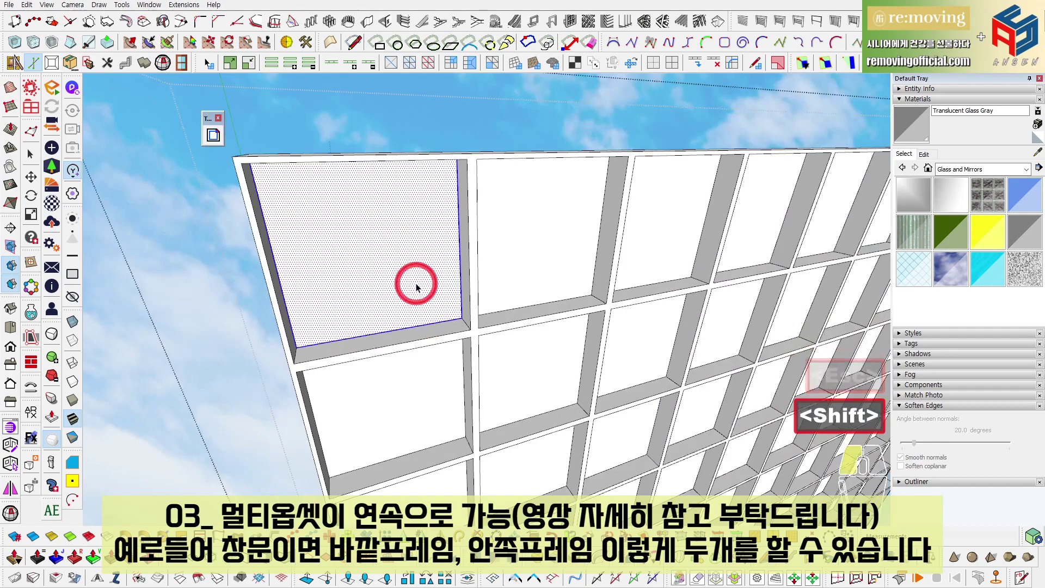
{"action": "key", "text": "ctrl+a"}
{"action": "scroll", "coordinate": [439, 282], "scroll_direction": "down", "scroll_amount": 3}
{"action": "scroll", "coordinate": [435, 240], "scroll_direction": "up", "scroll_amount": 2}
{"action": "left_click", "coordinate": [446, 192], "text": "shift"}
{"action": "middle_click_drag", "start_coordinate": [522, 348], "coordinate": [444, 305]}
{"action": "scroll", "coordinate": [463, 262], "scroll_direction": "down", "scroll_amount": 4}
{"action": "middle_click_drag", "start_coordinate": [506, 345], "coordinate": [475, 362]}
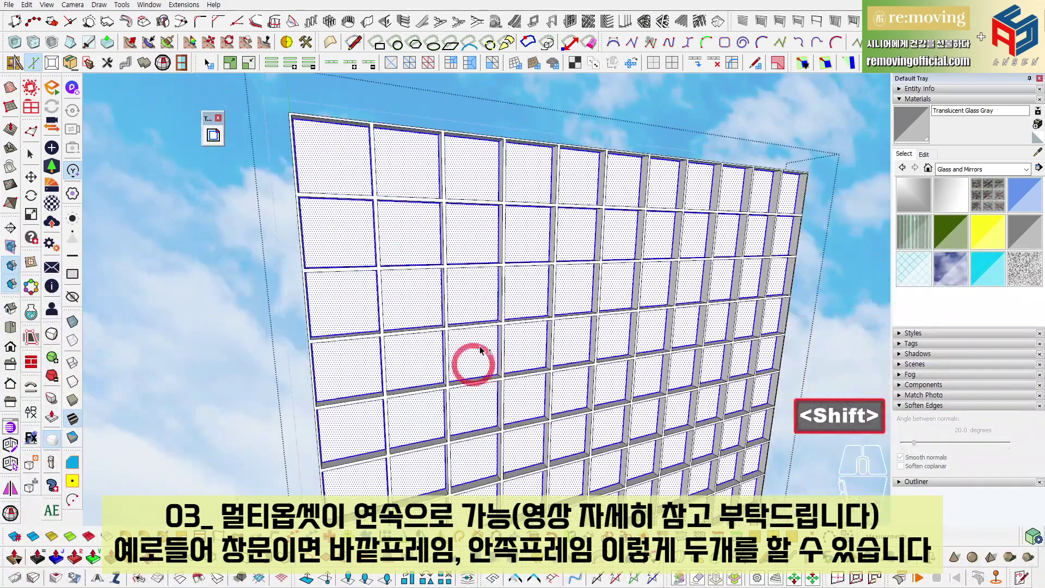
{"action": "scroll", "coordinate": [485, 359], "scroll_direction": "down", "scroll_amount": 5, "text": "shift"}
{"action": "scroll", "coordinate": [466, 321], "scroll_direction": "up", "scroll_amount": 5, "text": "shift"}
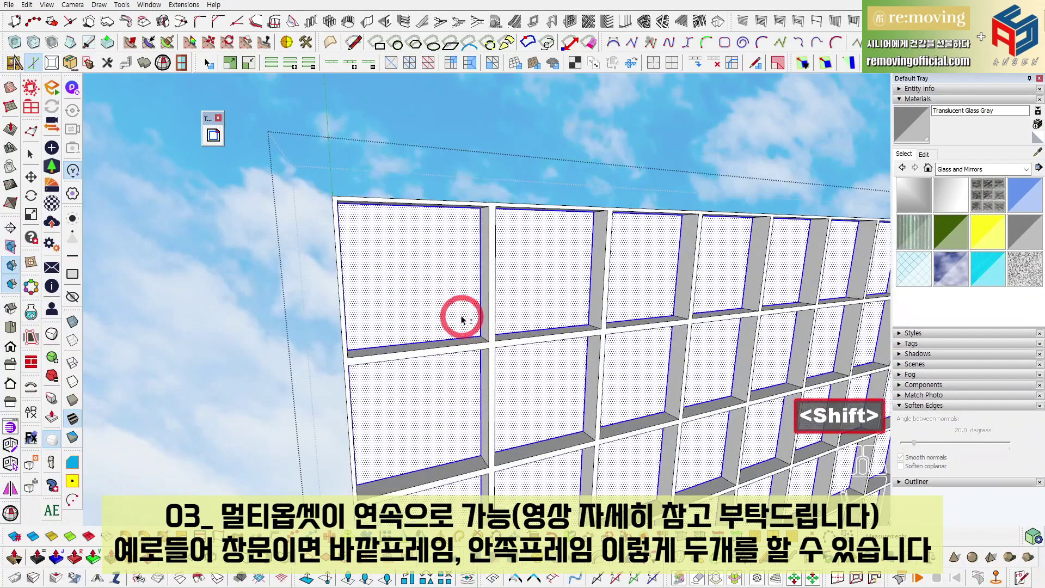
{"action": "scroll", "coordinate": [461, 320], "scroll_direction": "up", "scroll_amount": 2}
{"action": "left_click", "coordinate": [213, 136]}
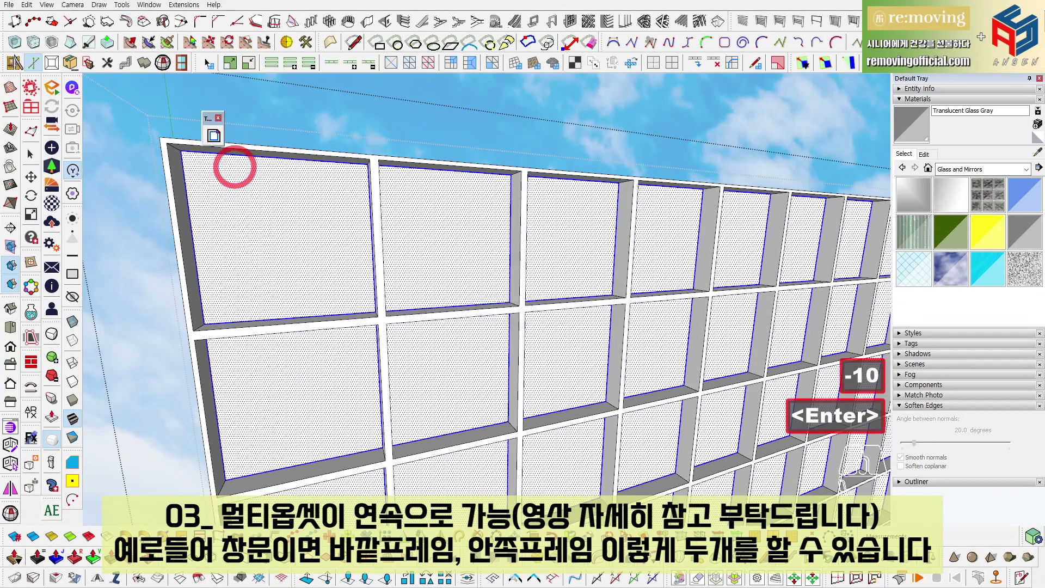
Group the newly offset inner frame strips around the tower's recessed panels.
{"action": "middle_click_drag", "start_coordinate": [347, 207], "coordinate": [434, 292]}
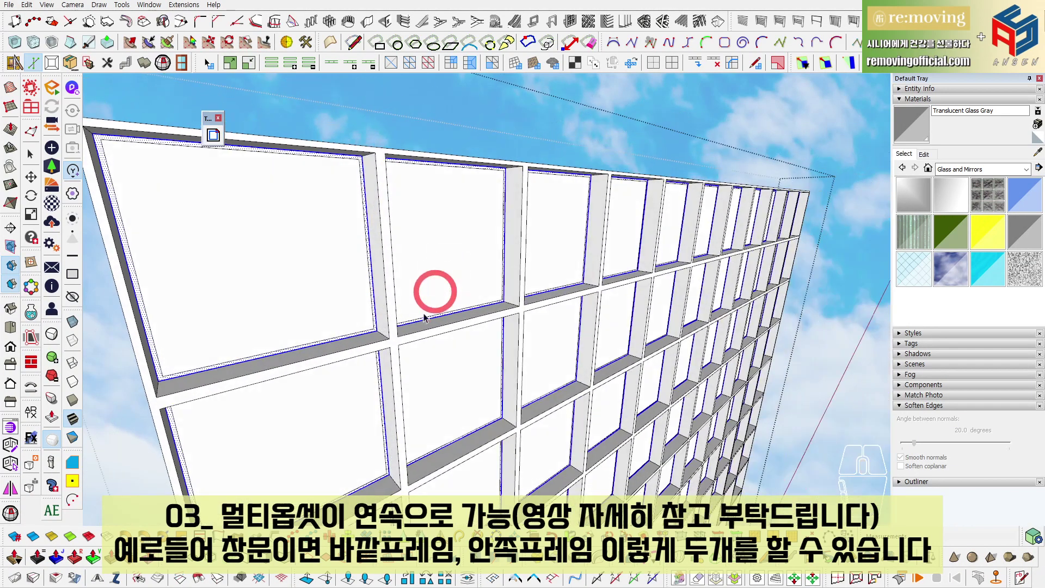
{"action": "scroll", "coordinate": [366, 308], "scroll_direction": "up", "scroll_amount": 4}
{"action": "right_click", "coordinate": [349, 291]}
{"action": "key", "text": "g"}
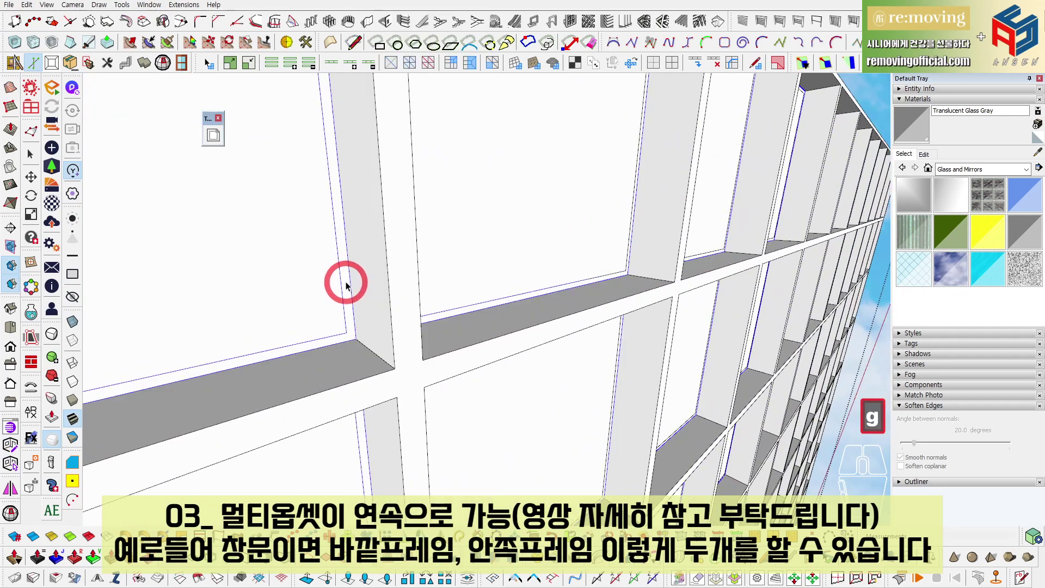
Select every inner frame strip inside the new group and thicken them all with Joint Push Pull.
{"action": "key", "text": "ctrl+a"}
{"action": "middle_click_drag", "start_coordinate": [360, 327], "coordinate": [476, 412], "text": "shift"}
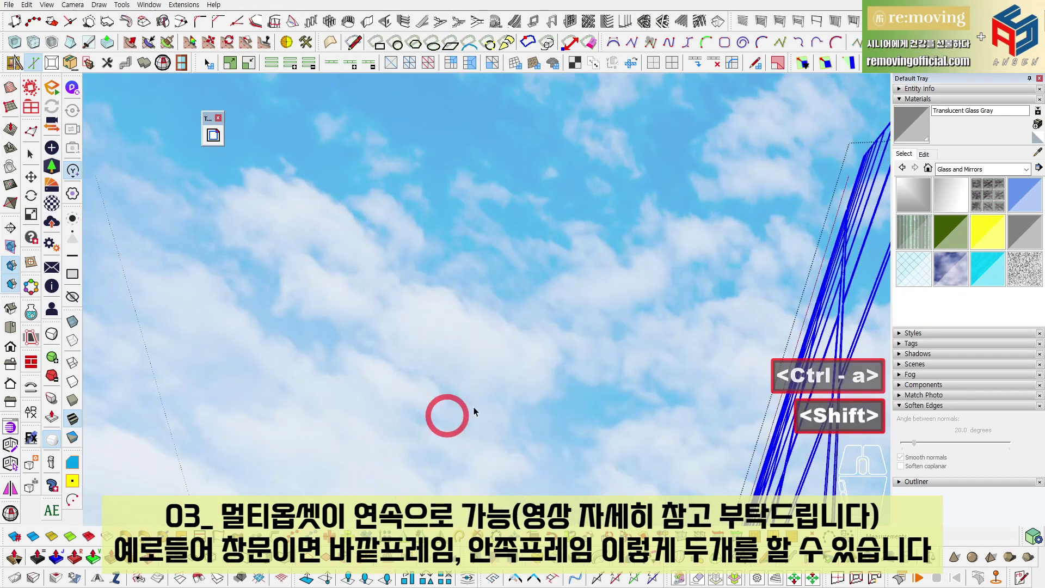
{"action": "middle_click_drag", "start_coordinate": [489, 368], "coordinate": [485, 354], "text": "shift"}
{"action": "scroll", "coordinate": [501, 364], "scroll_direction": "down", "scroll_amount": 3}
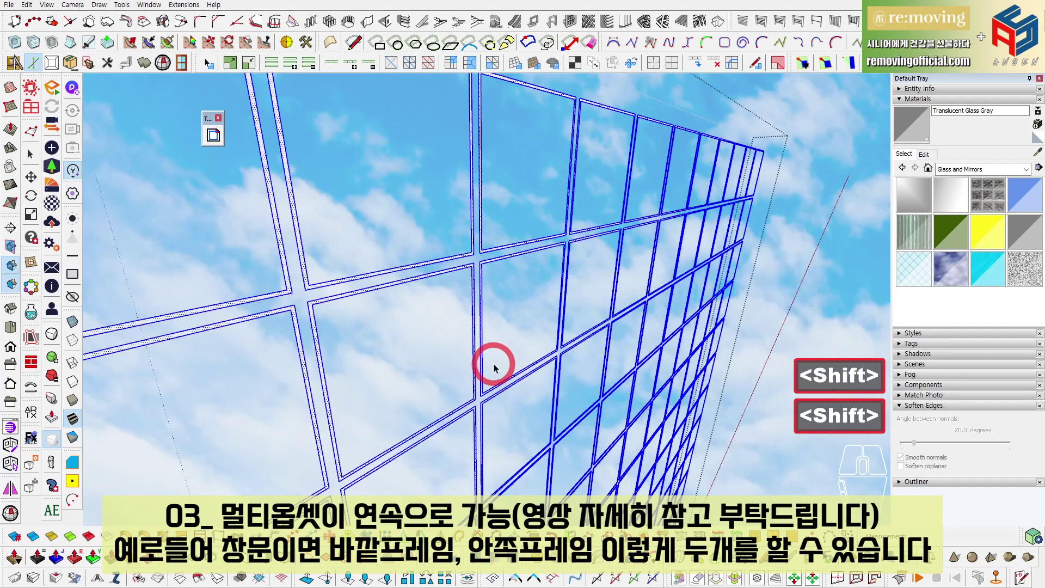
{"action": "scroll", "coordinate": [316, 305], "scroll_direction": "up", "scroll_amount": 5}
{"action": "scroll", "coordinate": [345, 312], "scroll_direction": "up", "scroll_amount": 6}
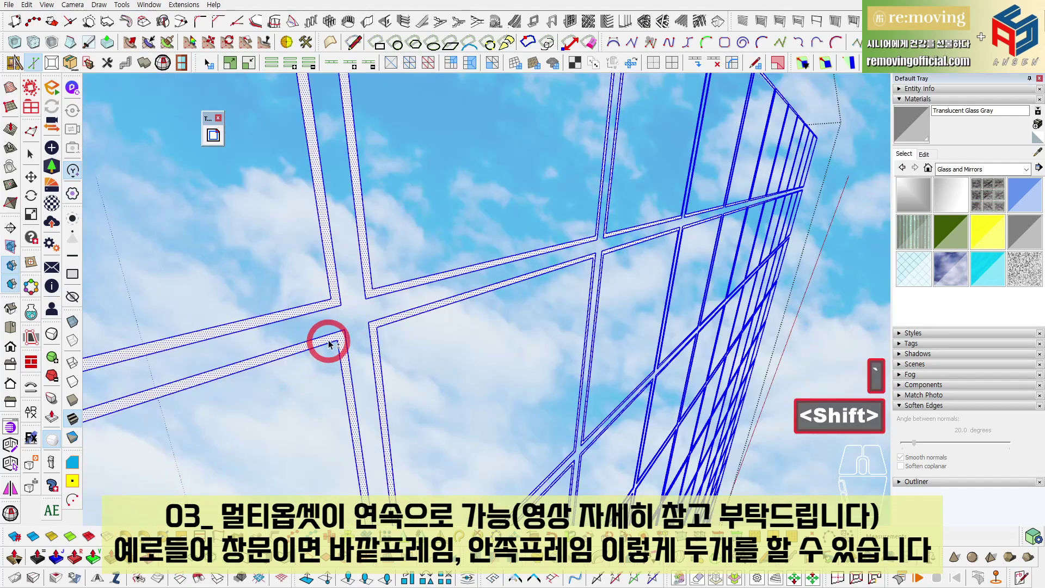
{"action": "middle_click_drag", "start_coordinate": [329, 344], "coordinate": [367, 310]}
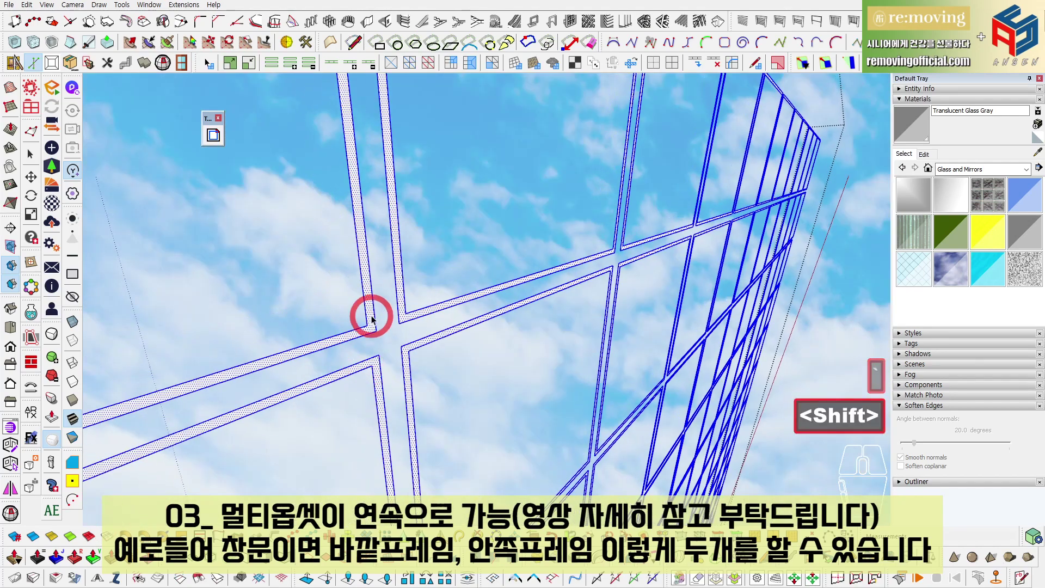
{"action": "key", "text": "ctrl+shift+a"}
{"action": "key", "text": "ctrl+a"}
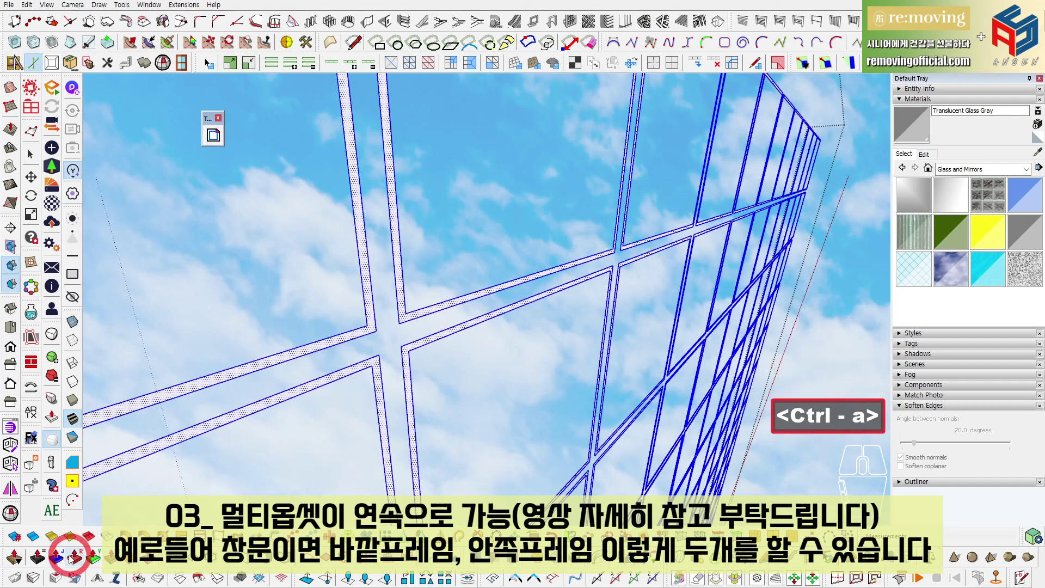
{"action": "key", "text": "o"}
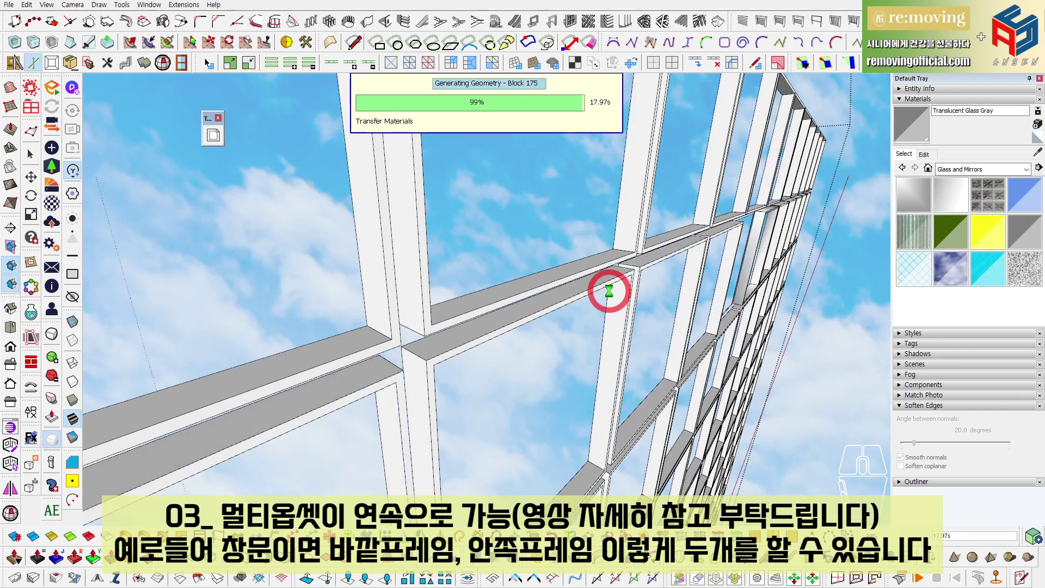
{"action": "key", "text": "space"}
Select all of the thickened inner frames, move them against the panels inside the outer frame and close their group.
{"action": "left_click_drag", "start_coordinate": [400, 327], "coordinate": [483, 346], "text": "shift"}
{"action": "key", "text": "space"}
{"action": "triple_click", "coordinate": [483, 344]}
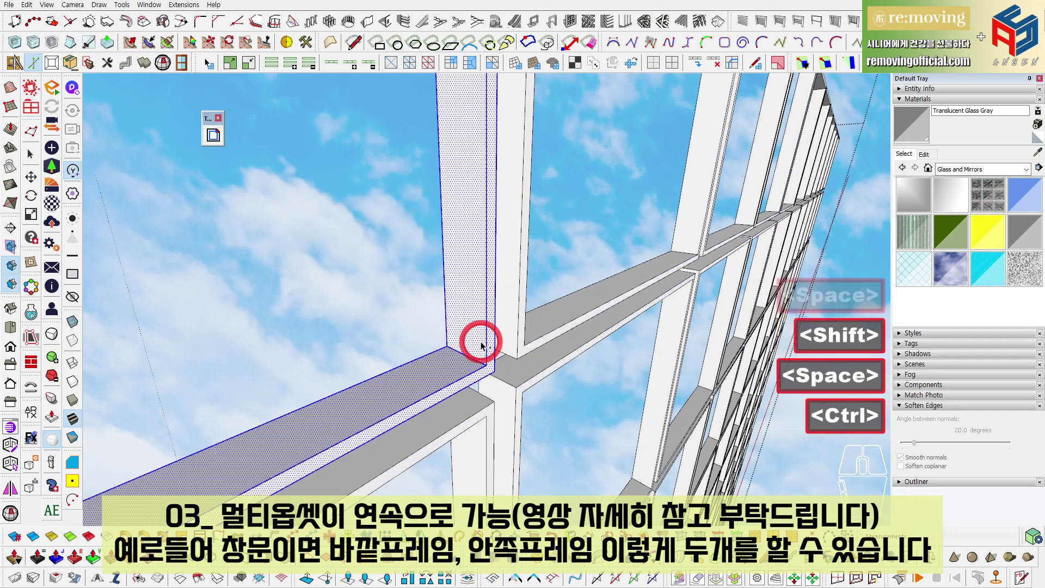
{"action": "key", "text": "ctrl+a"}
{"action": "key", "text": "m"}
{"action": "scroll", "coordinate": [466, 353], "scroll_direction": "up", "scroll_amount": 2}
{"action": "key", "text": "grave"}
{"action": "scroll", "coordinate": [457, 358], "scroll_direction": "down", "scroll_amount": 3}
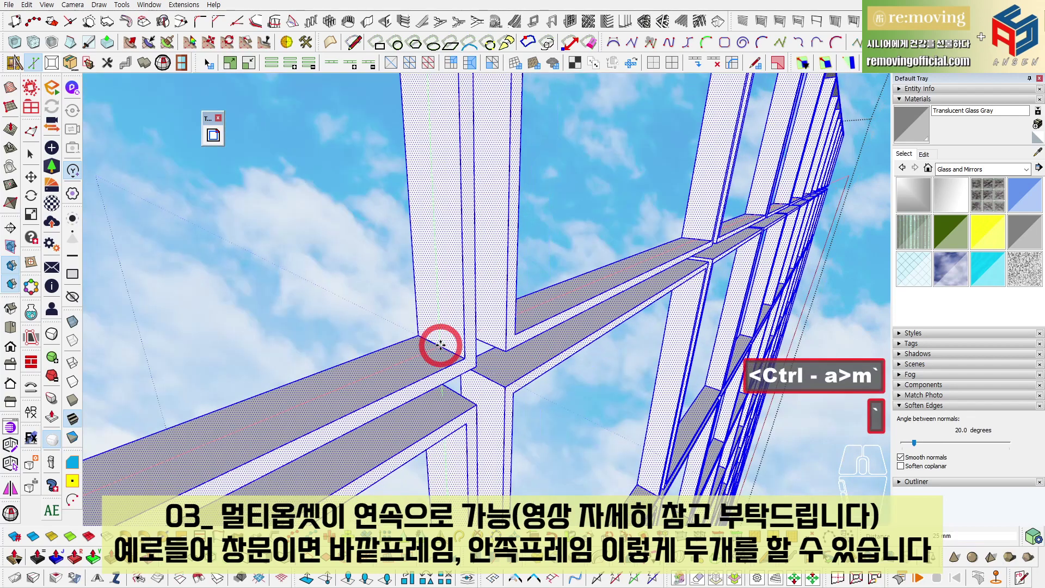
{"action": "scroll", "coordinate": [439, 344], "scroll_direction": "up", "scroll_amount": 2}
{"action": "key", "text": "space"}
{"action": "scroll", "coordinate": [438, 344], "scroll_direction": "down", "scroll_amount": 6}
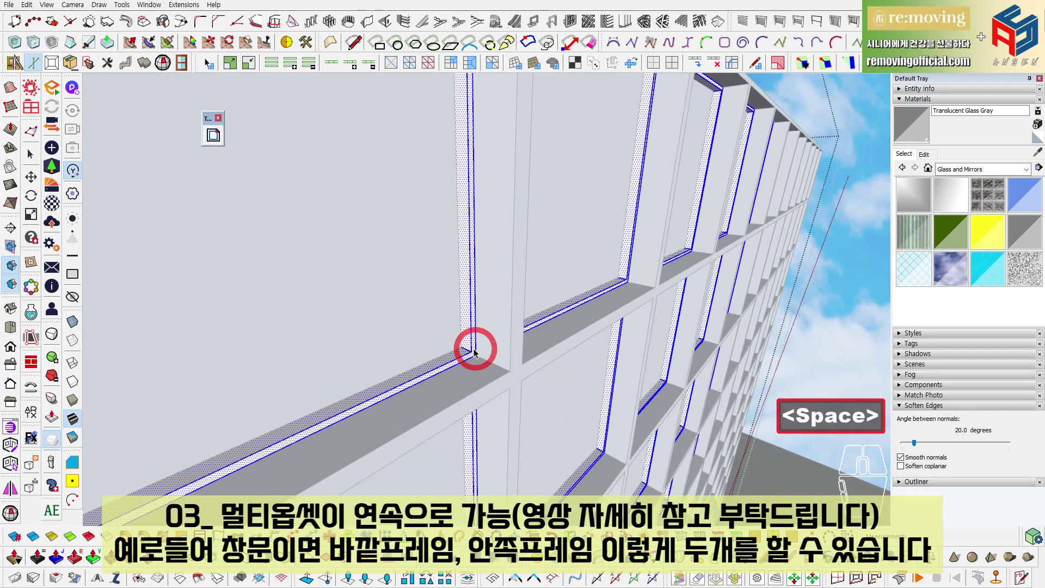
{"action": "scroll", "coordinate": [434, 325], "scroll_direction": "up", "scroll_amount": 5}
{"action": "key", "text": "Escape"}
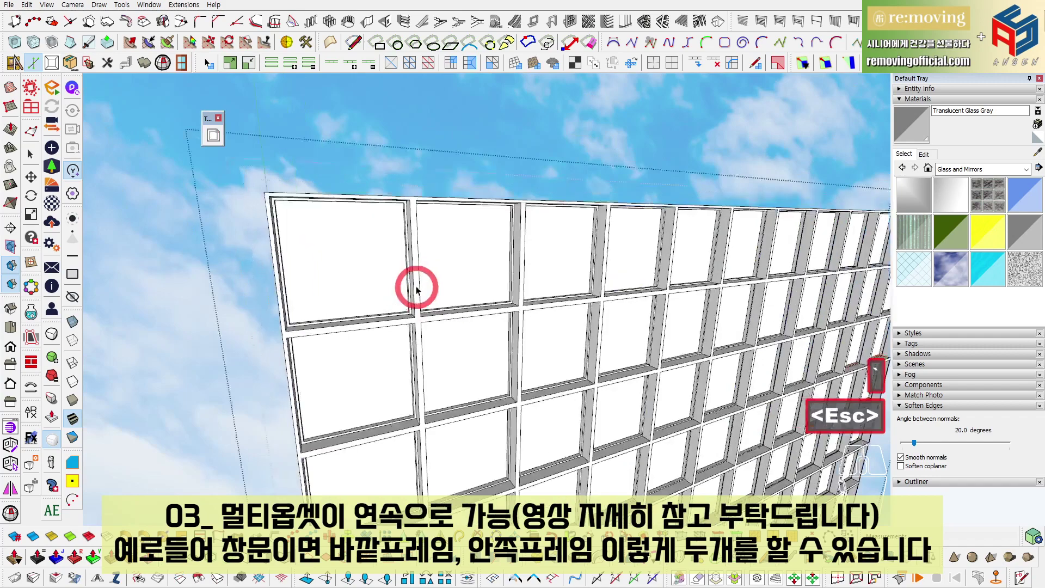
Paint all of the tower wall's recessed panes with Translucent Glass Gray and close the open groups.
{"action": "key", "text": "ctrl+a"}
{"action": "scroll", "coordinate": [405, 234], "scroll_direction": "up", "scroll_amount": 4}
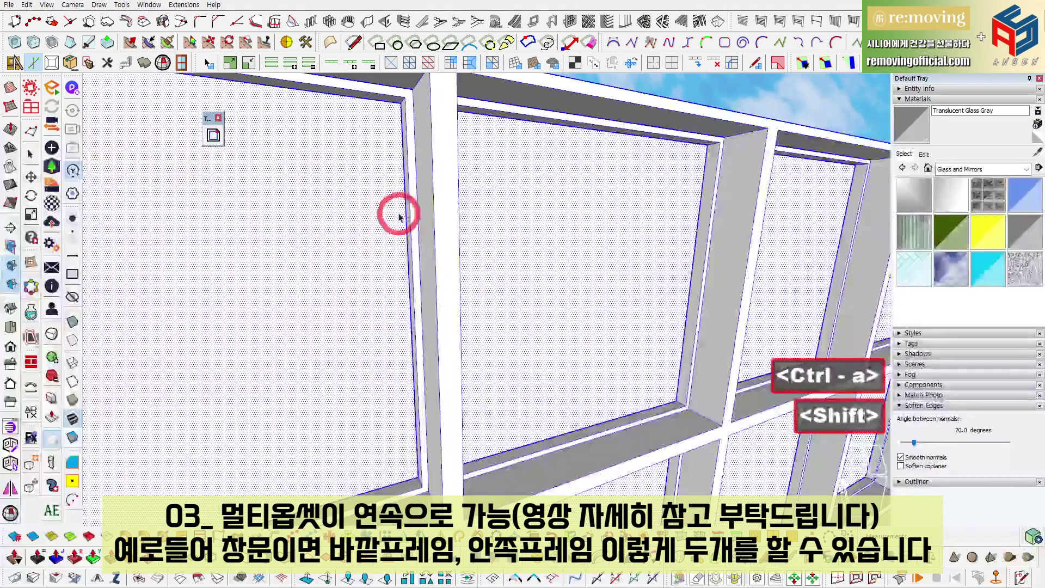
{"action": "scroll", "coordinate": [433, 196], "scroll_direction": "down", "scroll_amount": 4}
{"action": "scroll", "coordinate": [474, 240], "scroll_direction": "up", "scroll_amount": 1}
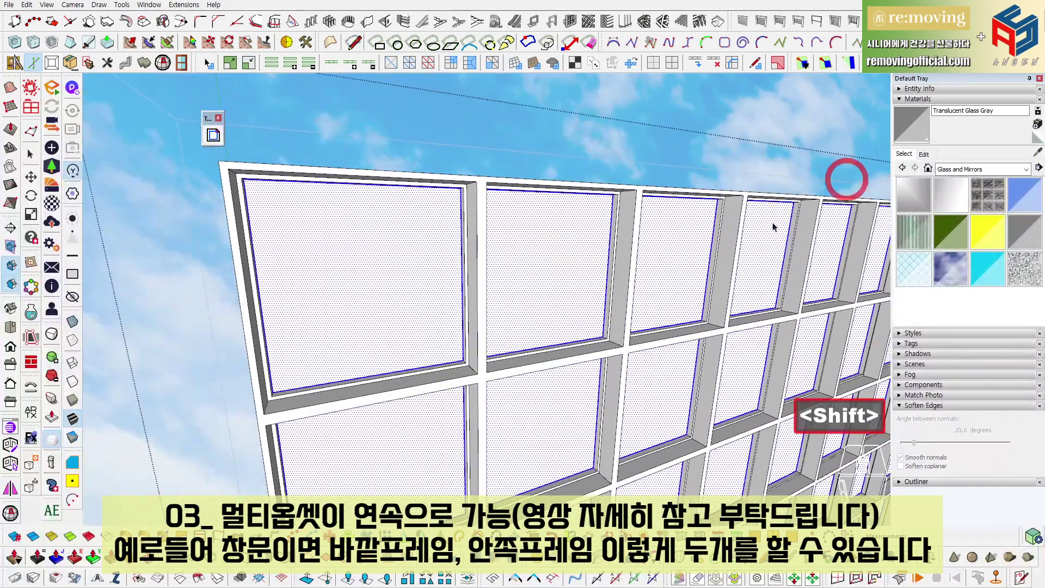
{"action": "key", "text": "space"}
{"action": "scroll", "coordinate": [473, 231], "scroll_direction": "down", "scroll_amount": 6}
{"action": "key", "text": "Escape"}
{"action": "key", "text": "Escape"}
Examine the outer and inner frames of the glazed tower wall up close and from a distance.
{"action": "middle_click_drag", "start_coordinate": [474, 233], "coordinate": [438, 210]}
{"action": "scroll", "coordinate": [426, 315], "scroll_direction": "up", "scroll_amount": 6}
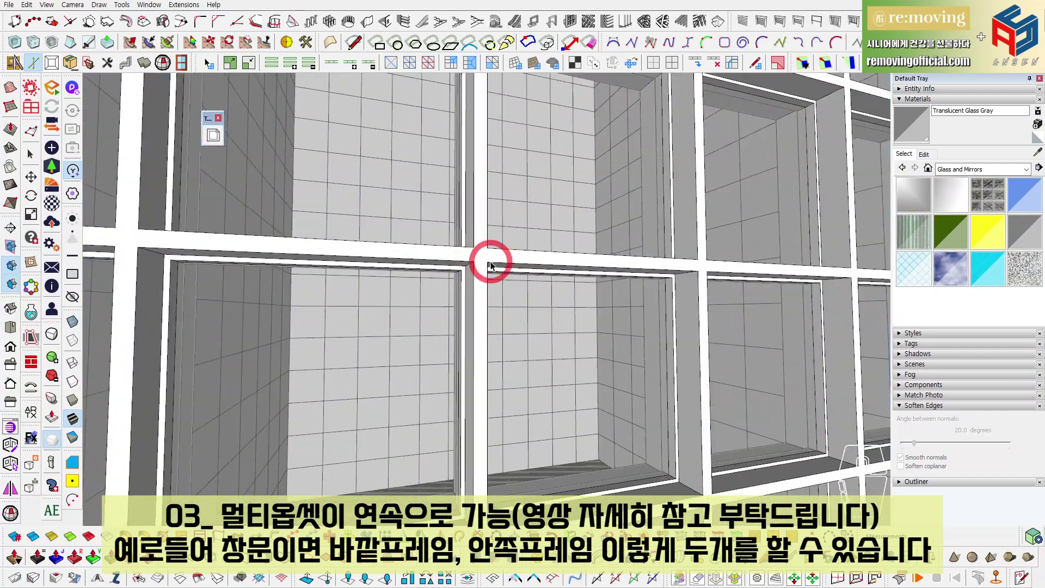
{"action": "scroll", "coordinate": [477, 276], "scroll_direction": "up", "scroll_amount": 2}
{"action": "scroll", "coordinate": [338, 303], "scroll_direction": "down", "scroll_amount": 10}
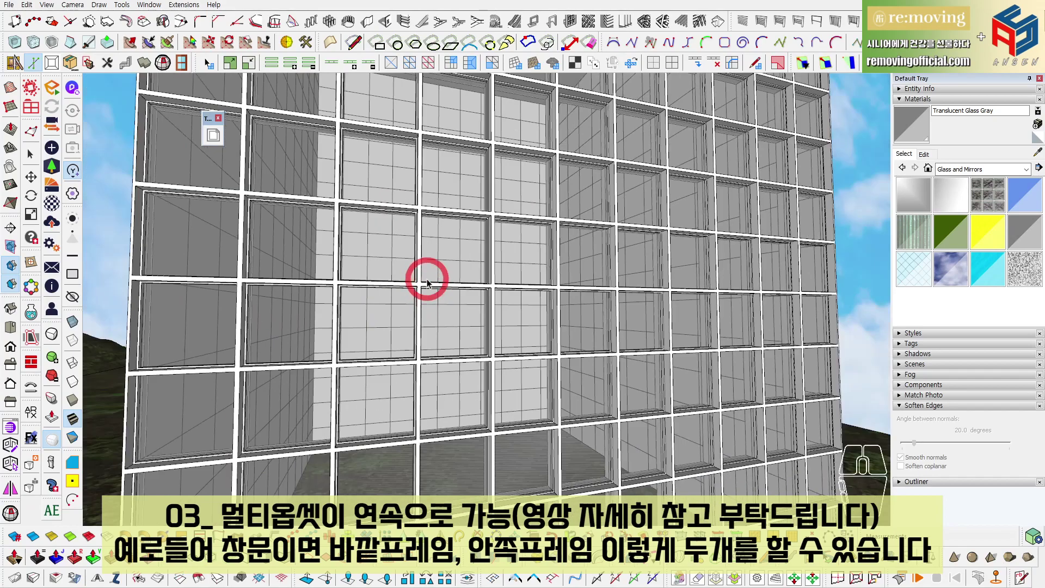
{"action": "middle_click_drag", "start_coordinate": [423, 280], "coordinate": [496, 306], "text": "shift"}
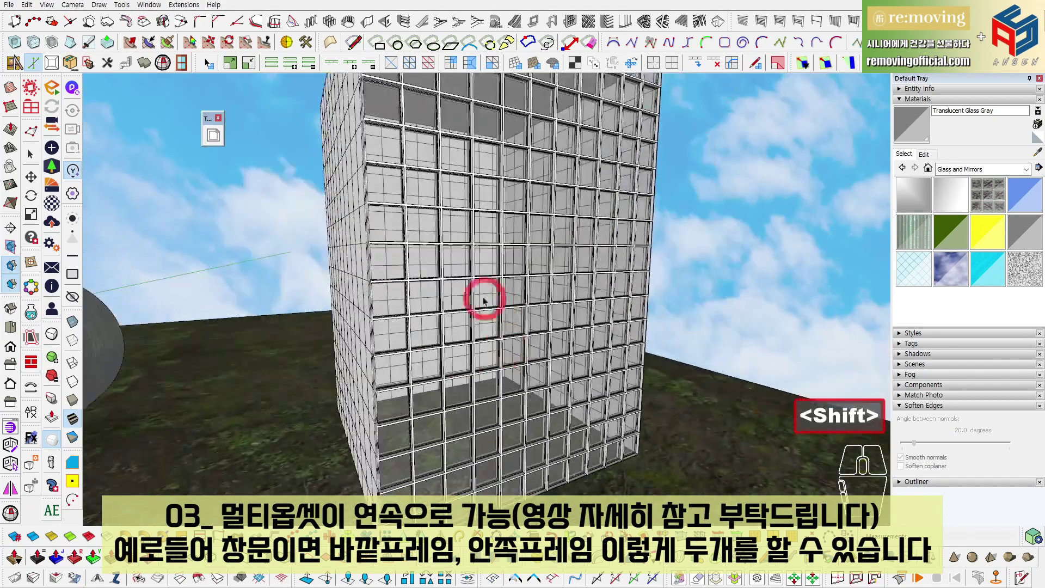
{"action": "scroll", "coordinate": [477, 285], "scroll_direction": "up", "scroll_amount": 2}
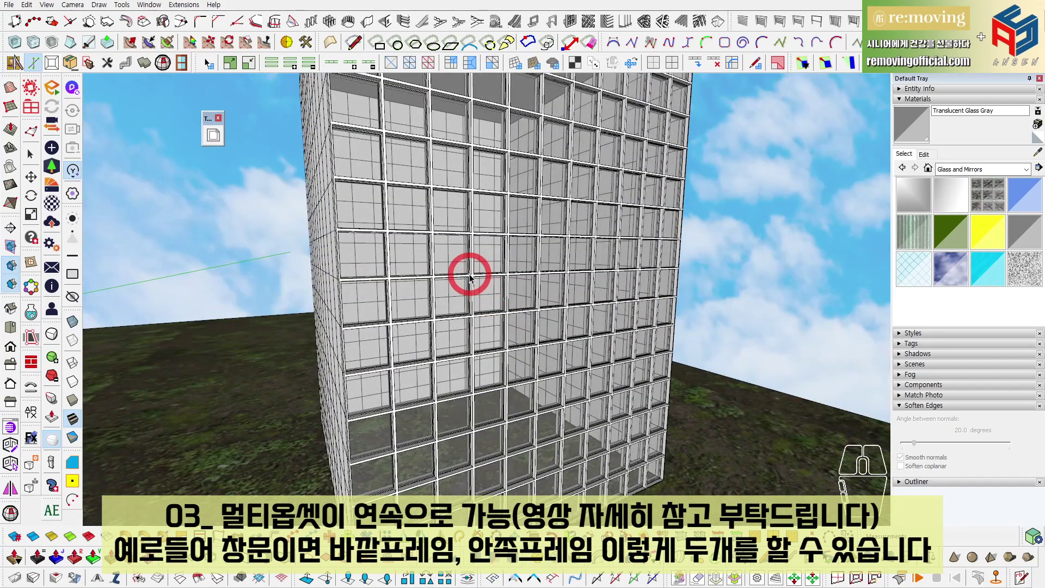
{"action": "scroll", "coordinate": [466, 272], "scroll_direction": "down", "scroll_amount": 5}
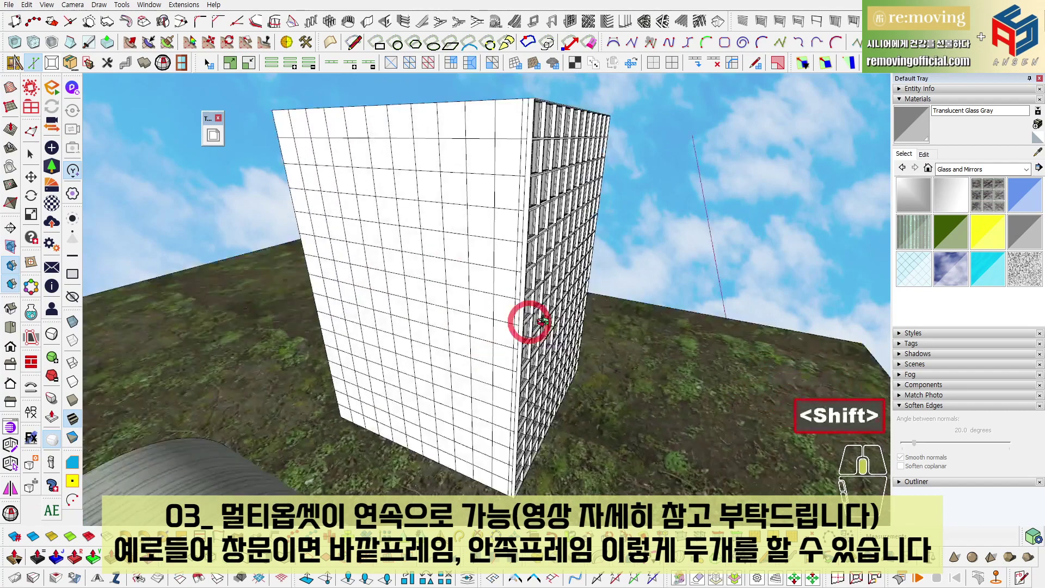
Open the tower's adjacent gridded wall for editing and apply a thin TIG Smart Offset to all of its panels.
{"action": "middle_click_drag", "start_coordinate": [490, 322], "coordinate": [420, 243], "text": "shift"}
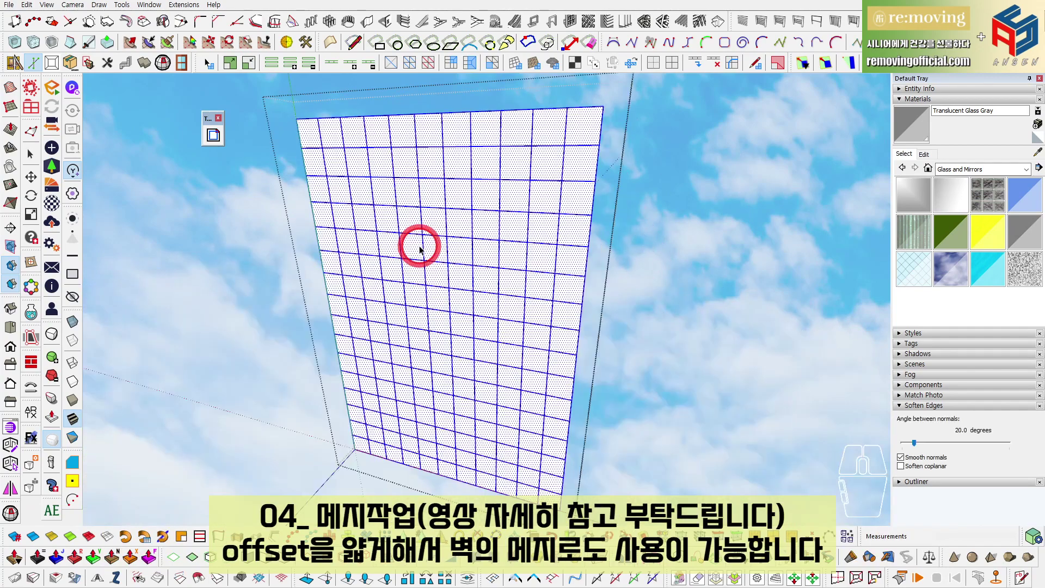
{"action": "scroll", "coordinate": [289, 176], "scroll_direction": "up", "scroll_amount": 3}
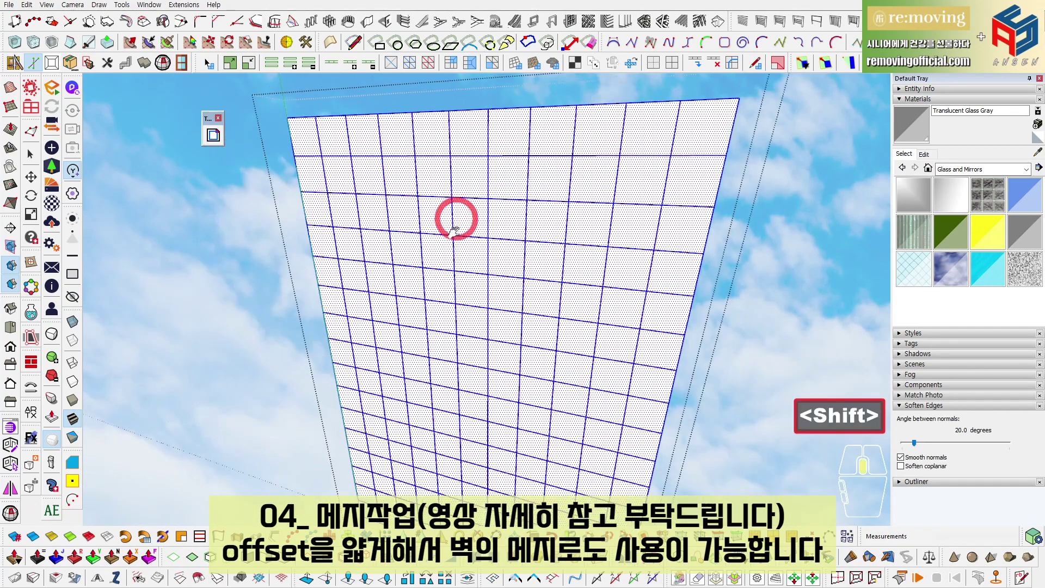
{"action": "middle_click_drag", "start_coordinate": [455, 217], "coordinate": [439, 247], "text": "shift"}
{"action": "scroll", "coordinate": [437, 224], "scroll_direction": "up", "scroll_amount": 7}
{"action": "scroll", "coordinate": [435, 204], "scroll_direction": "up", "scroll_amount": 3}
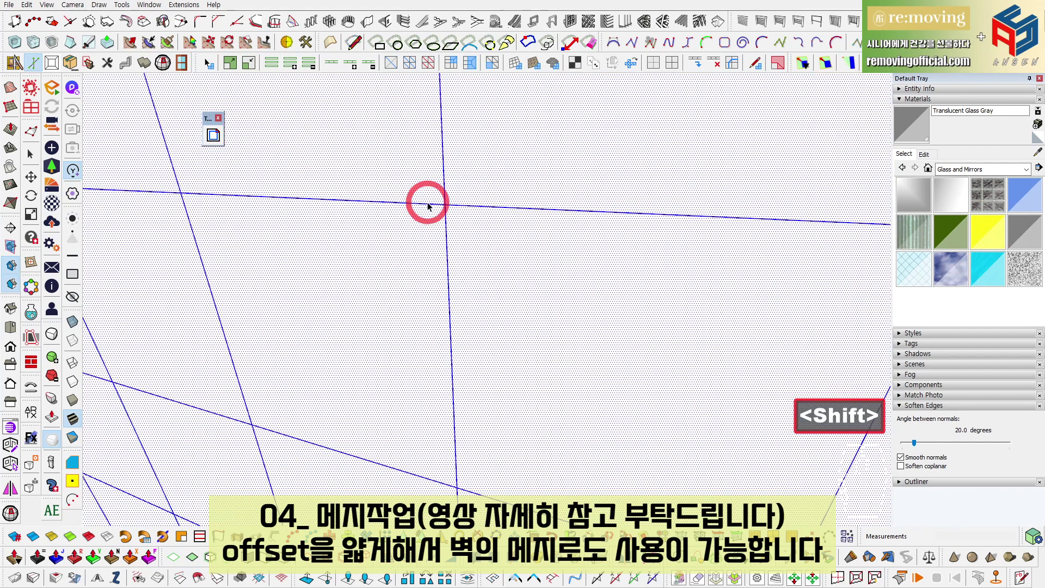
{"action": "left_click", "coordinate": [222, 136]}
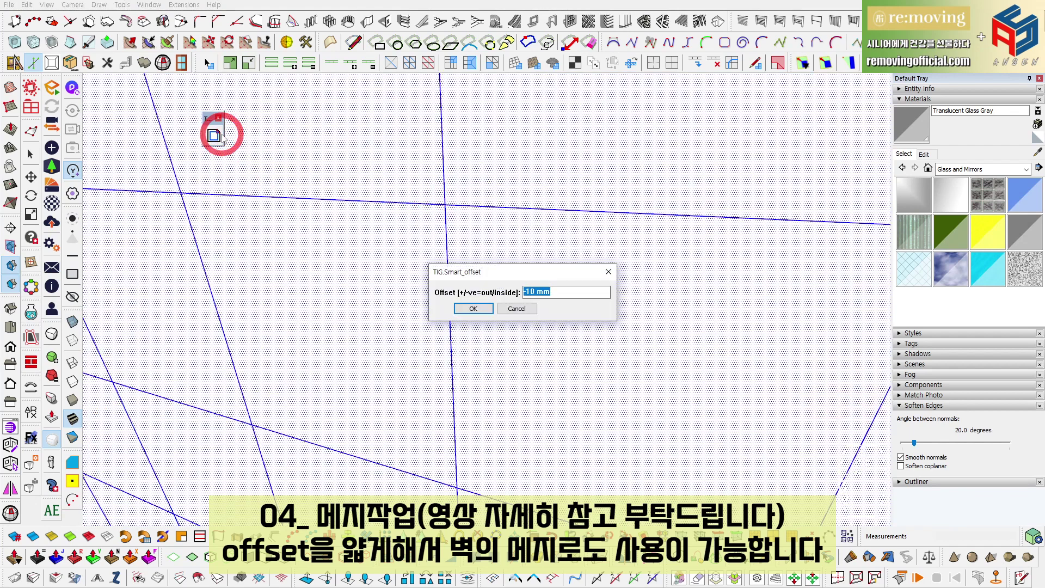
{"action": "key", "text": "Return"}
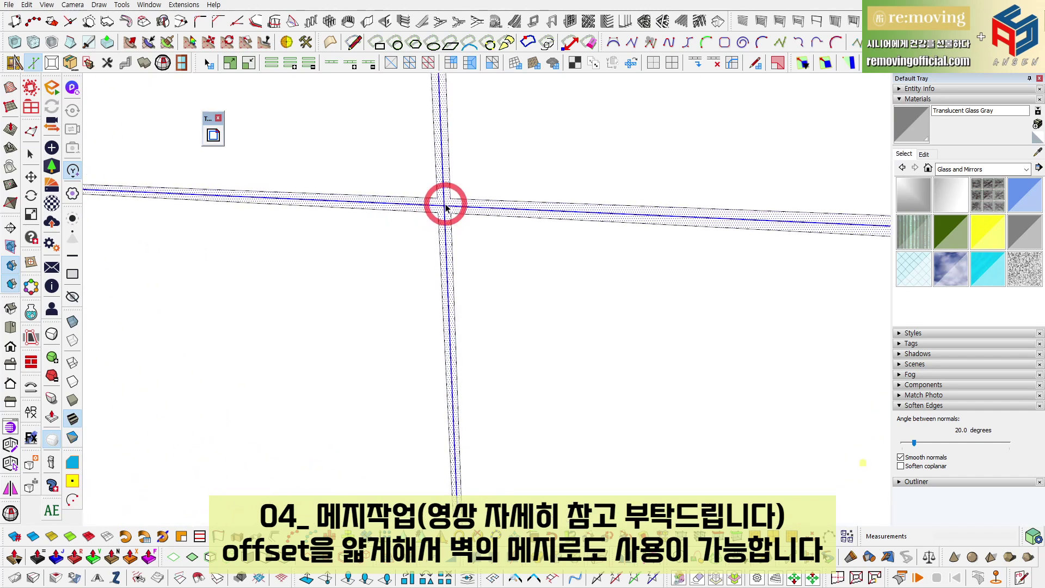
Group the adjacent wall's thin joint strips and delete the coplanar edges inside the group.
{"action": "right_click", "coordinate": [445, 209]}
{"action": "left_click", "coordinate": [518, 99]}
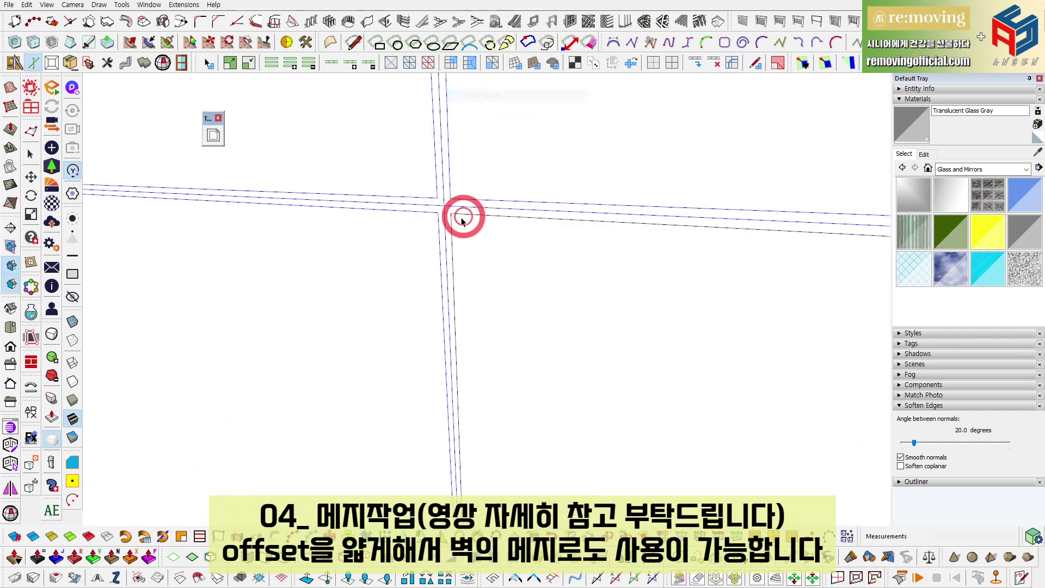
{"action": "scroll", "coordinate": [448, 207], "scroll_direction": "up", "scroll_amount": 3}
{"action": "right_click", "coordinate": [448, 207]}
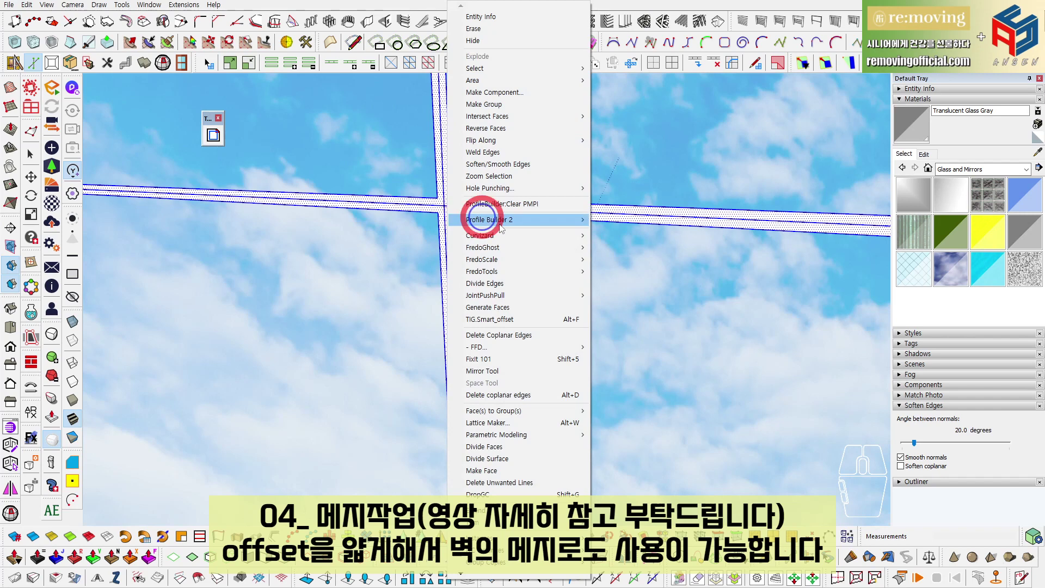
{"action": "left_click", "coordinate": [512, 336]}
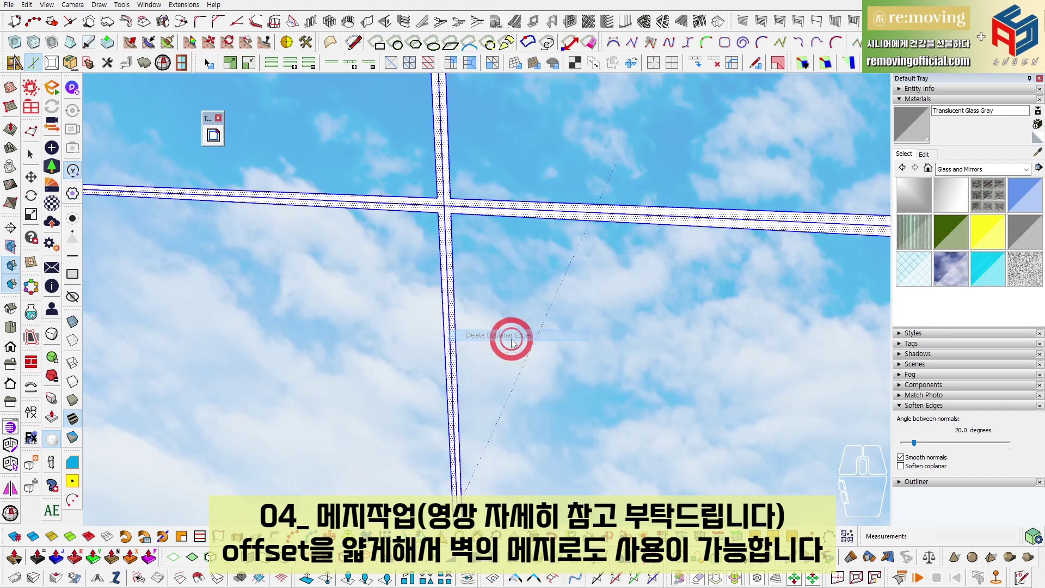
Paint the wall's joint strips with Color M05 from the Colors collection and close the groups.
{"action": "left_click", "coordinate": [897, 185]}
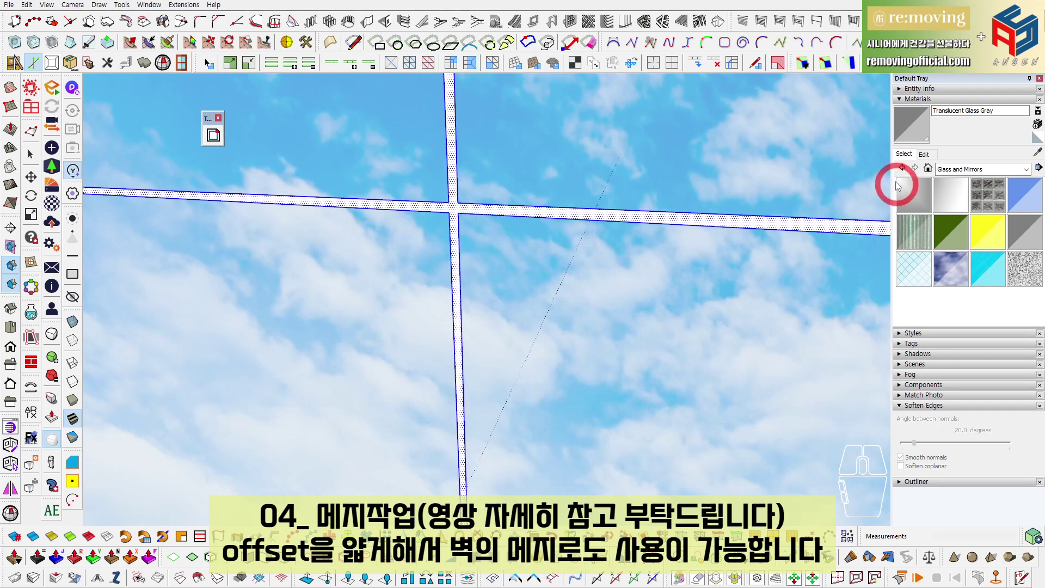
{"action": "left_click", "coordinate": [939, 166]}
{"action": "left_click", "coordinate": [959, 205]}
{"action": "scroll", "coordinate": [962, 264], "scroll_direction": "down", "scroll_amount": 5}
{"action": "scroll", "coordinate": [961, 264], "scroll_direction": "down", "scroll_amount": 6}
{"action": "left_click", "coordinate": [990, 246]}
{"action": "left_click", "coordinate": [467, 210]}
{"action": "key", "text": "space"}
{"action": "key", "text": "Escape"}
{"action": "scroll", "coordinate": [477, 275], "scroll_direction": "down", "scroll_amount": 8}
{"action": "key", "text": "Escape"}
Examine the painted joint lines on the tower wall and compare them with the plain gridded wall beside it.
{"action": "scroll", "coordinate": [481, 301], "scroll_direction": "down", "scroll_amount": 3}
{"action": "middle_click_drag", "start_coordinate": [480, 301], "coordinate": [549, 254]}
{"action": "scroll", "coordinate": [594, 258], "scroll_direction": "down", "scroll_amount": 3}
{"action": "scroll", "coordinate": [587, 261], "scroll_direction": "up", "scroll_amount": 5}
{"action": "scroll", "coordinate": [549, 254], "scroll_direction": "up", "scroll_amount": 8}
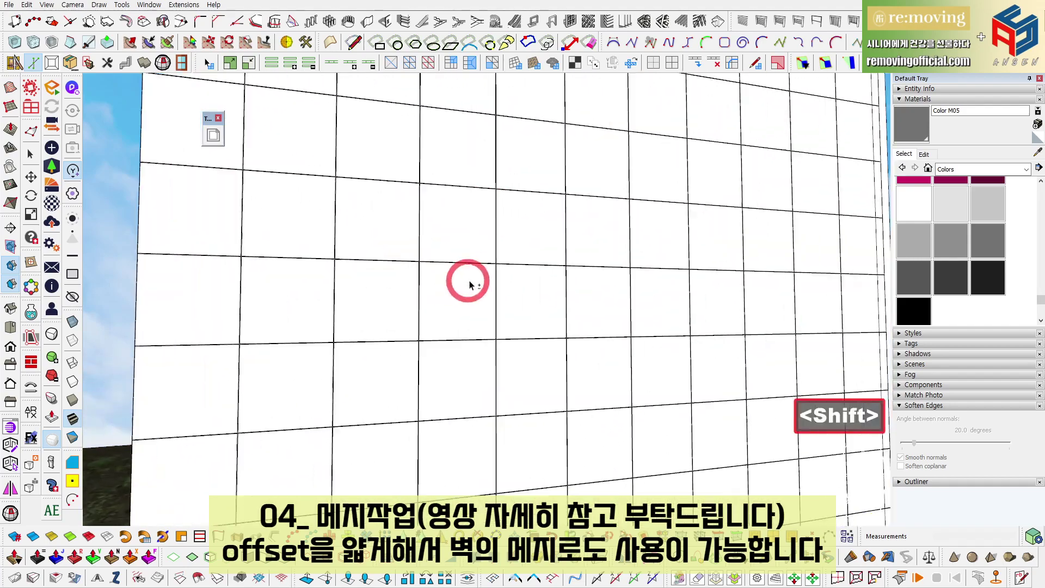
{"action": "scroll", "coordinate": [374, 245], "scroll_direction": "down", "scroll_amount": 3}
{"action": "scroll", "coordinate": [430, 297], "scroll_direction": "down", "scroll_amount": 9}
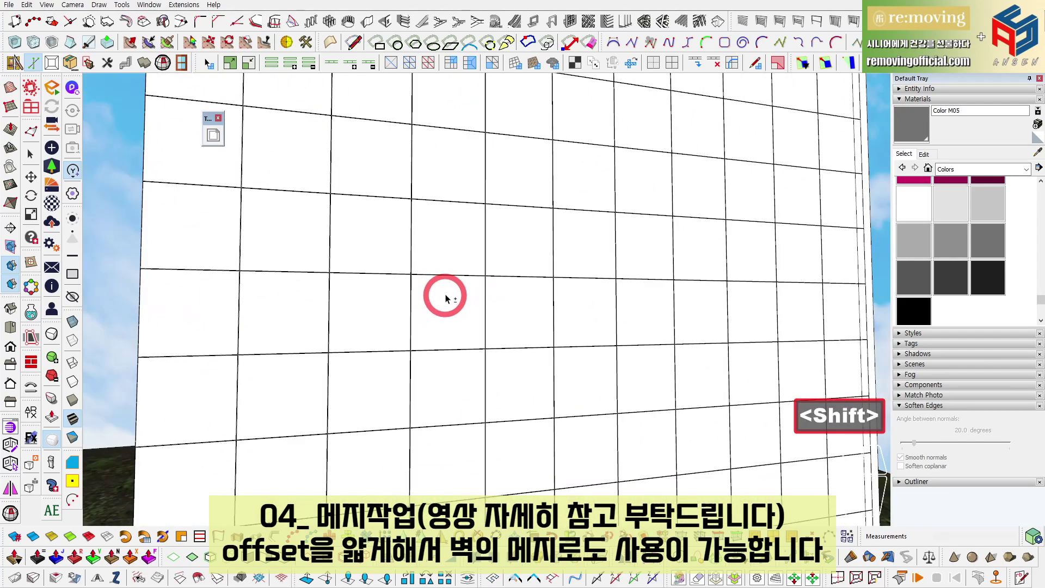
{"action": "scroll", "coordinate": [463, 296], "scroll_direction": "up", "scroll_amount": 4}
{"action": "middle_click_drag", "start_coordinate": [462, 294], "coordinate": [762, 345]}
{"action": "middle_click_drag", "start_coordinate": [762, 346], "coordinate": [469, 299], "text": "shift"}
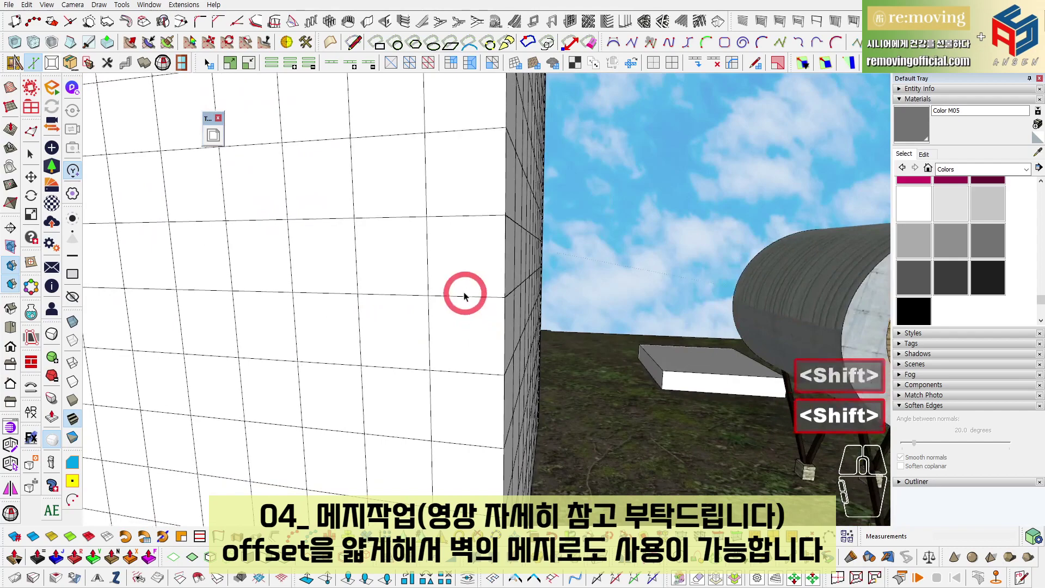
{"action": "scroll", "coordinate": [412, 257], "scroll_direction": "up", "scroll_amount": 5}
{"action": "scroll", "coordinate": [348, 315], "scroll_direction": "down", "scroll_amount": 4}
{"action": "middle_click_drag", "start_coordinate": [455, 333], "coordinate": [179, 348]}
{"action": "middle_click_drag", "start_coordinate": [180, 349], "coordinate": [378, 294], "text": "shift"}
{"action": "scroll", "coordinate": [370, 286], "scroll_direction": "up", "scroll_amount": 4}
{"action": "scroll", "coordinate": [403, 285], "scroll_direction": "down", "scroll_amount": 10}
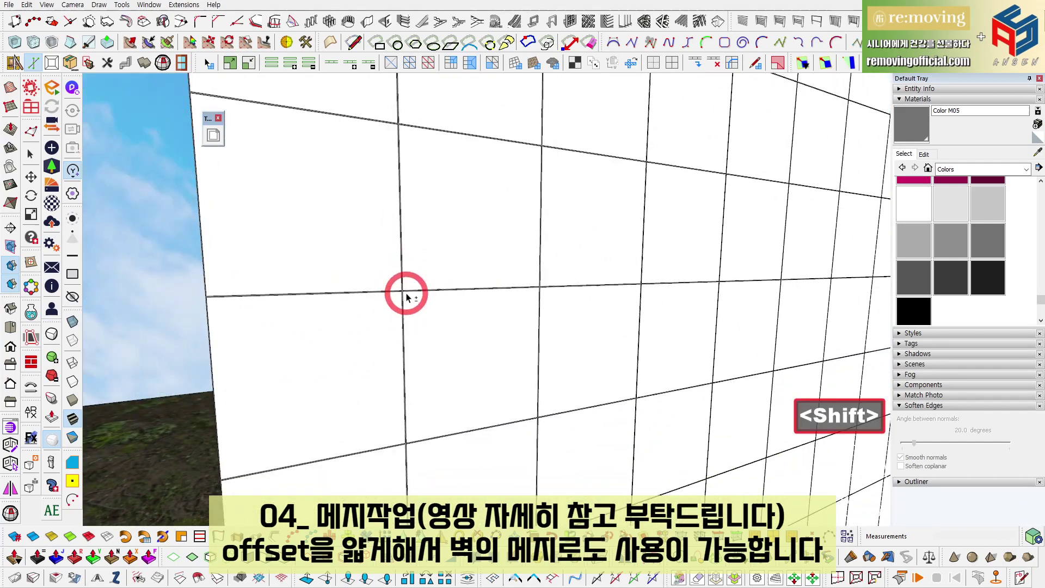
Review the whole tower from several sides together with the neighbouring house.
{"action": "middle_click_drag", "start_coordinate": [443, 287], "coordinate": [493, 245]}
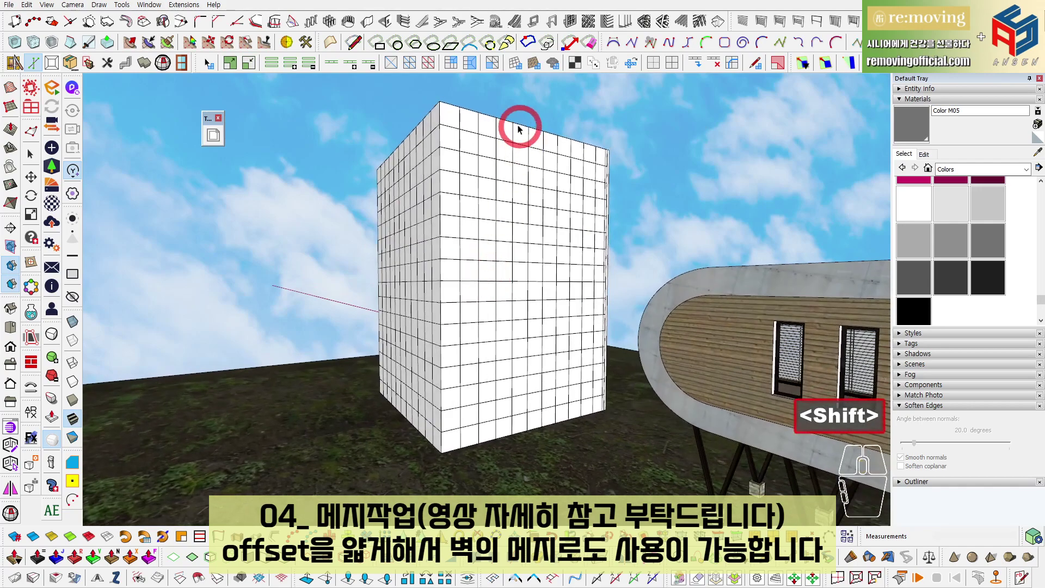
{"action": "middle_click_drag", "start_coordinate": [573, 201], "coordinate": [580, 289]}
{"action": "scroll", "coordinate": [455, 269], "scroll_direction": "down", "scroll_amount": 3}
{"action": "scroll", "coordinate": [541, 268], "scroll_direction": "down", "scroll_amount": 3}
{"action": "scroll", "coordinate": [427, 332], "scroll_direction": "up", "scroll_amount": 4}
{"action": "middle_click_drag", "start_coordinate": [426, 332], "coordinate": [396, 278], "text": "shift"}
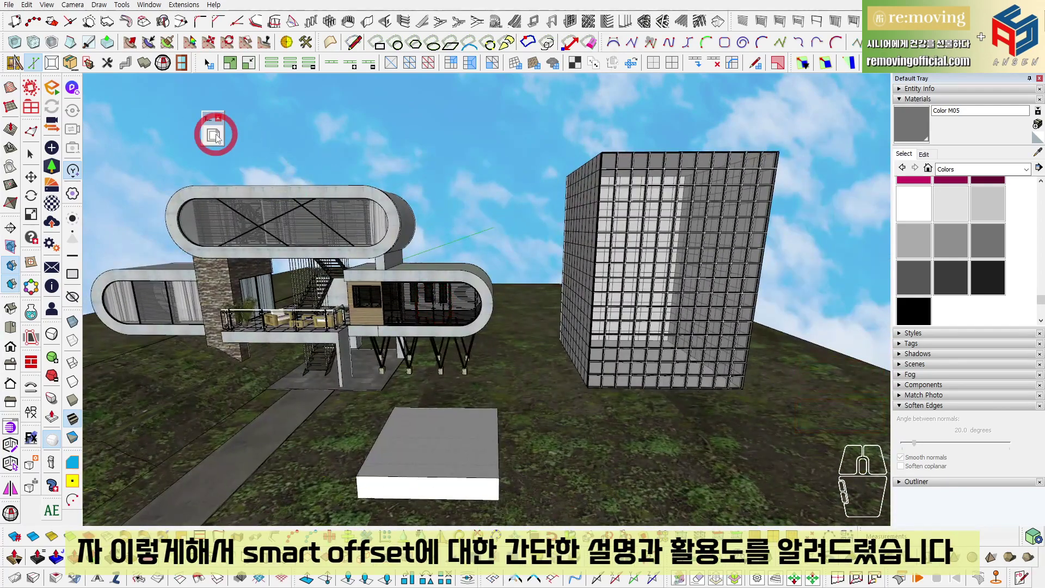